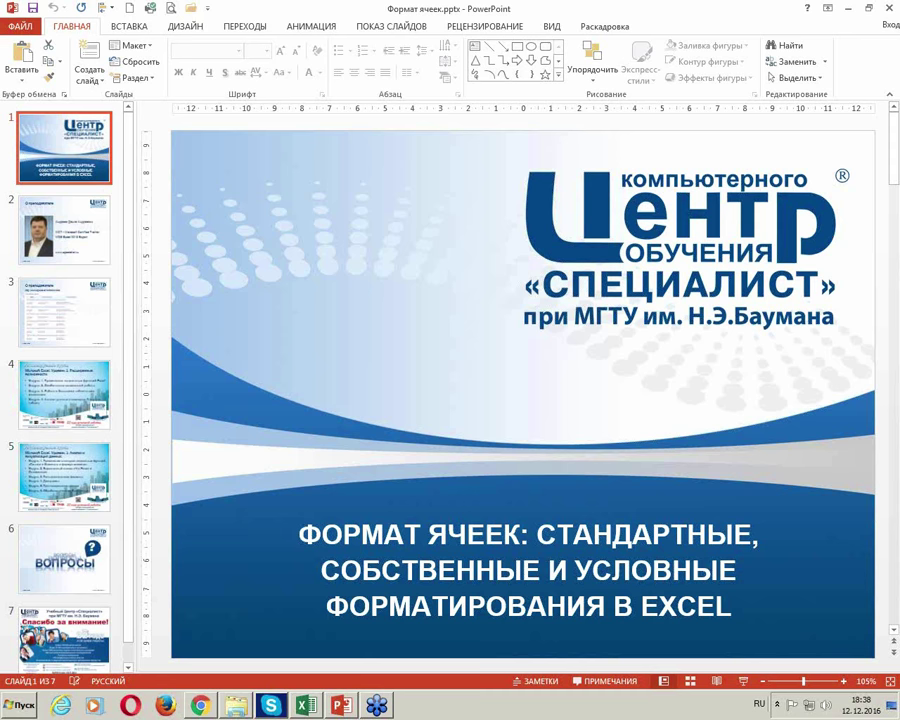
# Advance past the title slide to the instructor introduction and the upcoming course groups slide
pyautogui.press('pagedown')
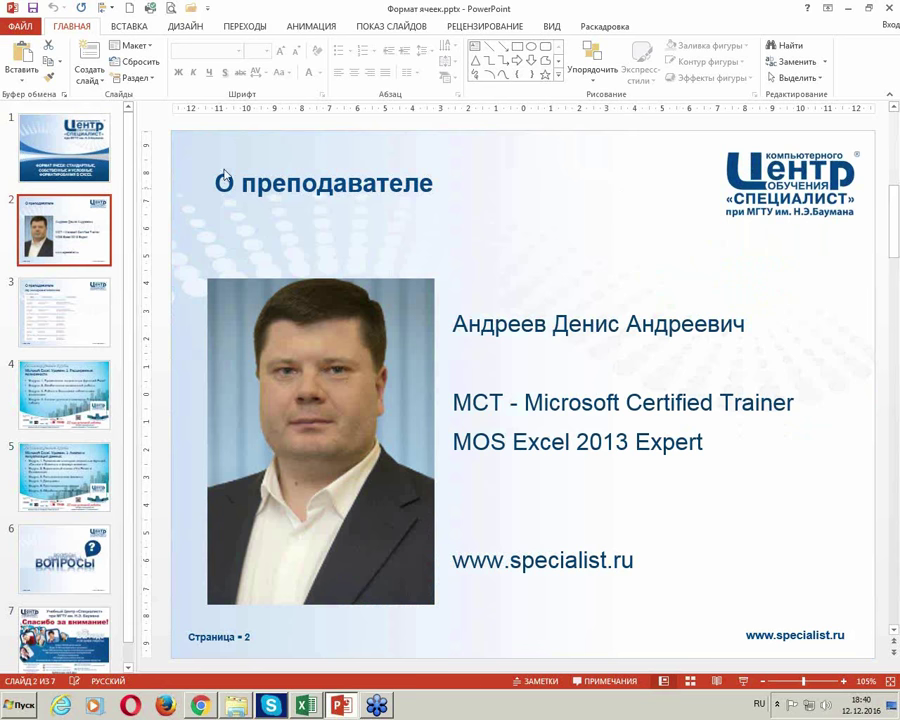
pyautogui.click(62, 326)
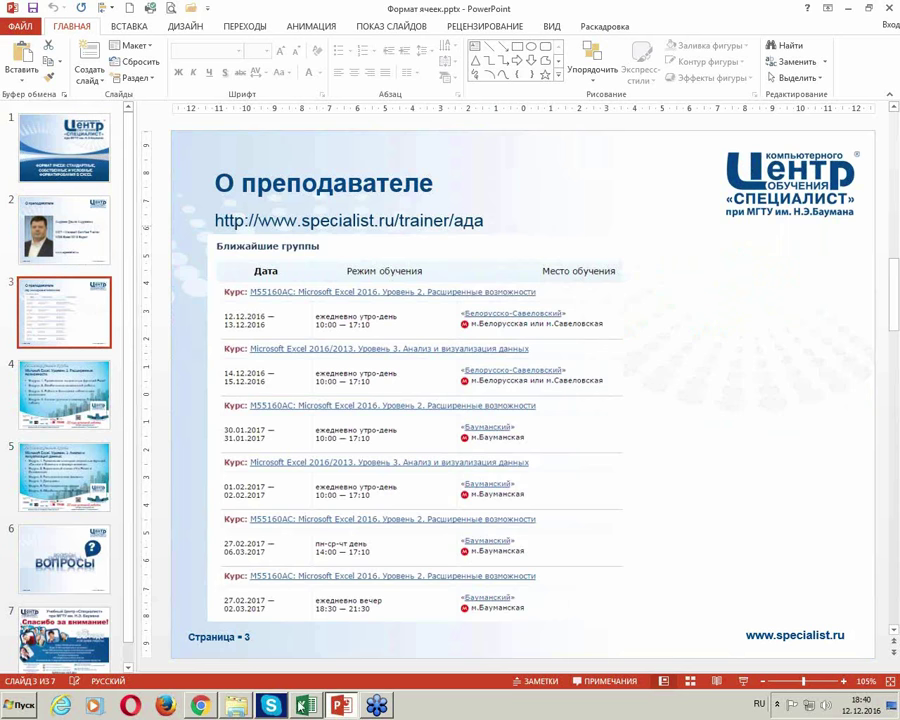
# Switch from PowerPoint to the Форматы.xlsx workbook in Excel
pyautogui.hotkey('alt', 'Tab')
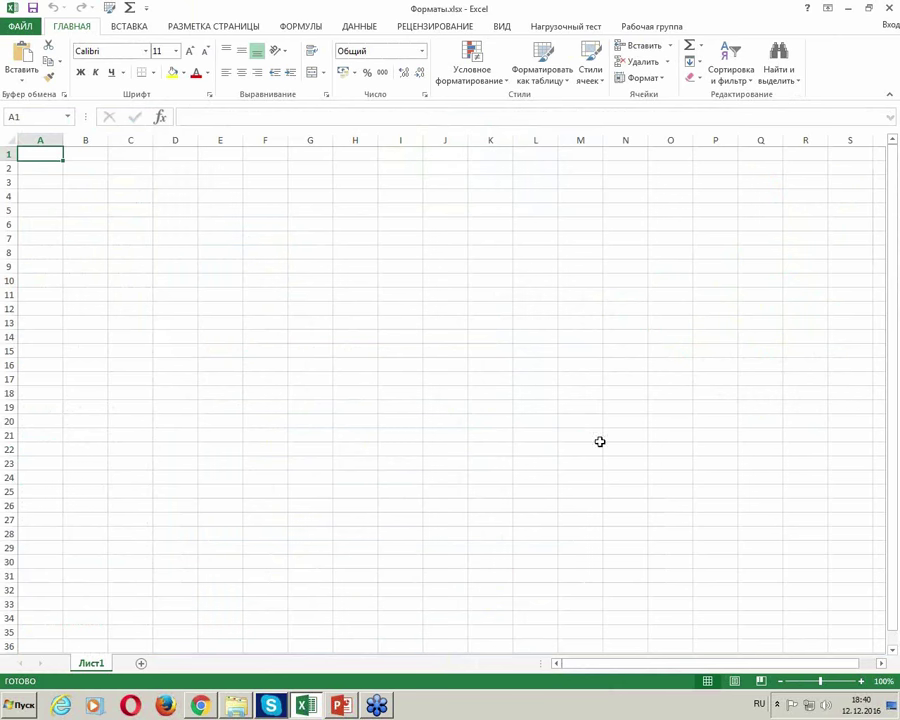
# Zoom the empty Лист1 in to 295% so its cells are easy to see
pyautogui.keyDown('ctrl'); pyautogui.scroll(3, 622, 408); pyautogui.keyUp('ctrl')
pyautogui.keyDown('ctrl'); pyautogui.scroll(5, 625, 409); pyautogui.keyUp('ctrl')
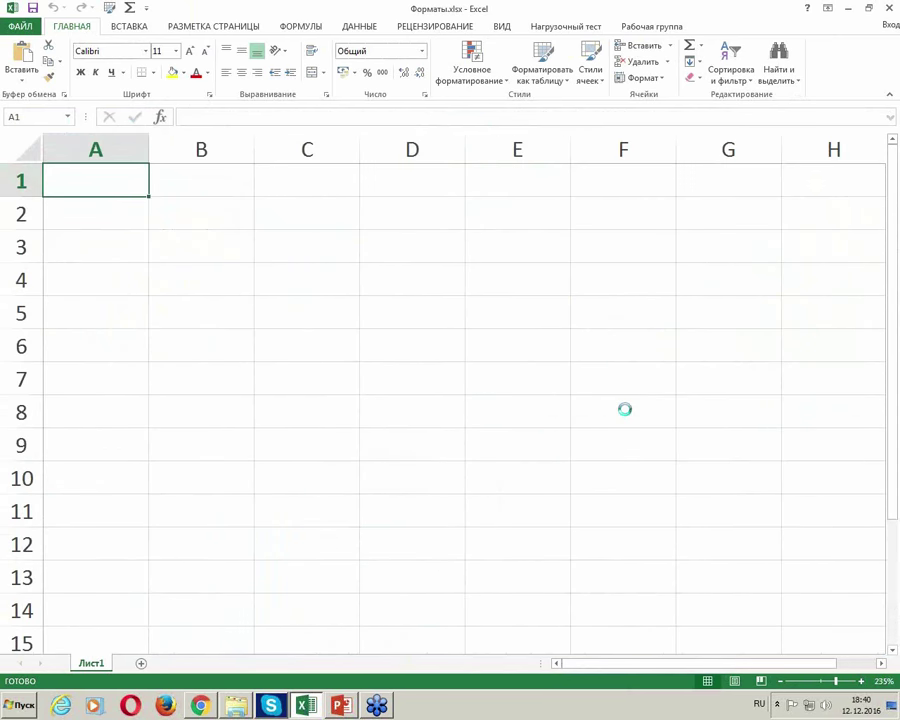
pyautogui.keyDown('ctrl'); pyautogui.scroll(5, 623, 408); pyautogui.keyUp('ctrl')
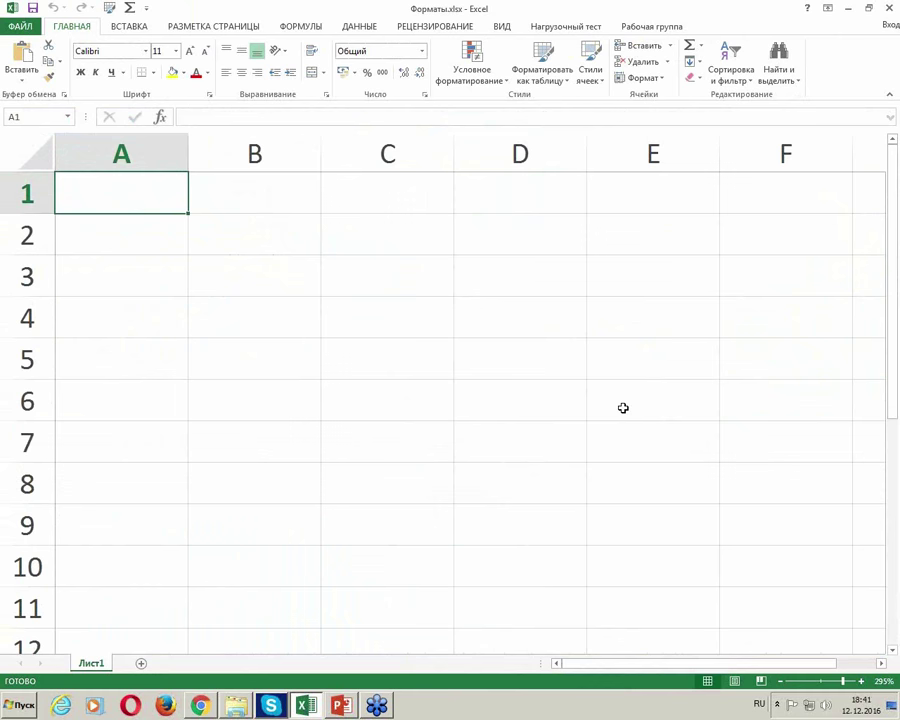
pyautogui.rightClick(398, 236)
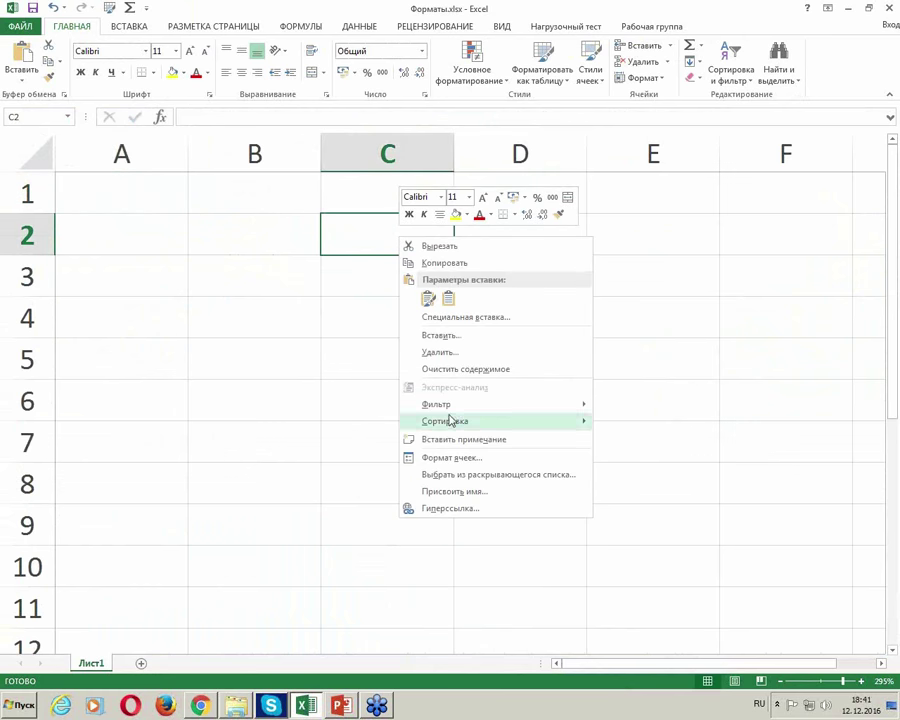
pyautogui.click(509, 458)
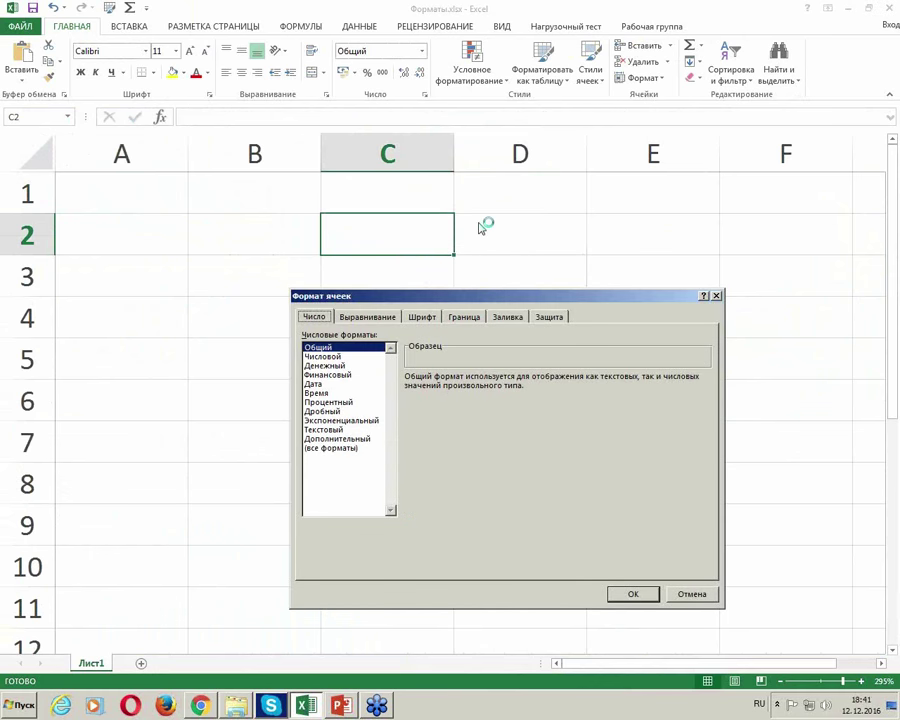
pyautogui.click(716, 296)
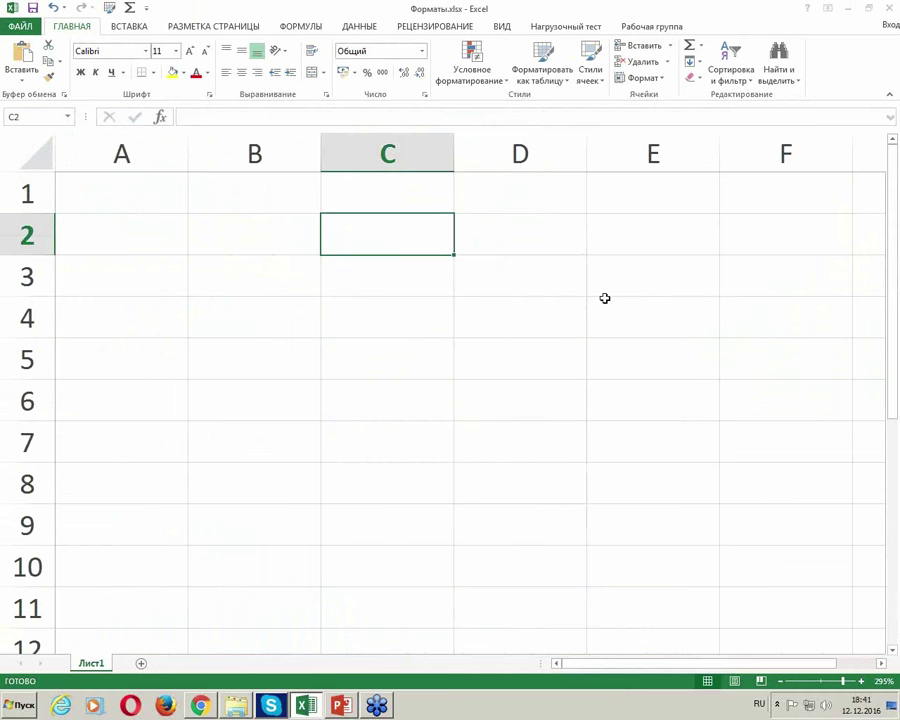
pyautogui.hotkey('ctrl', '1')
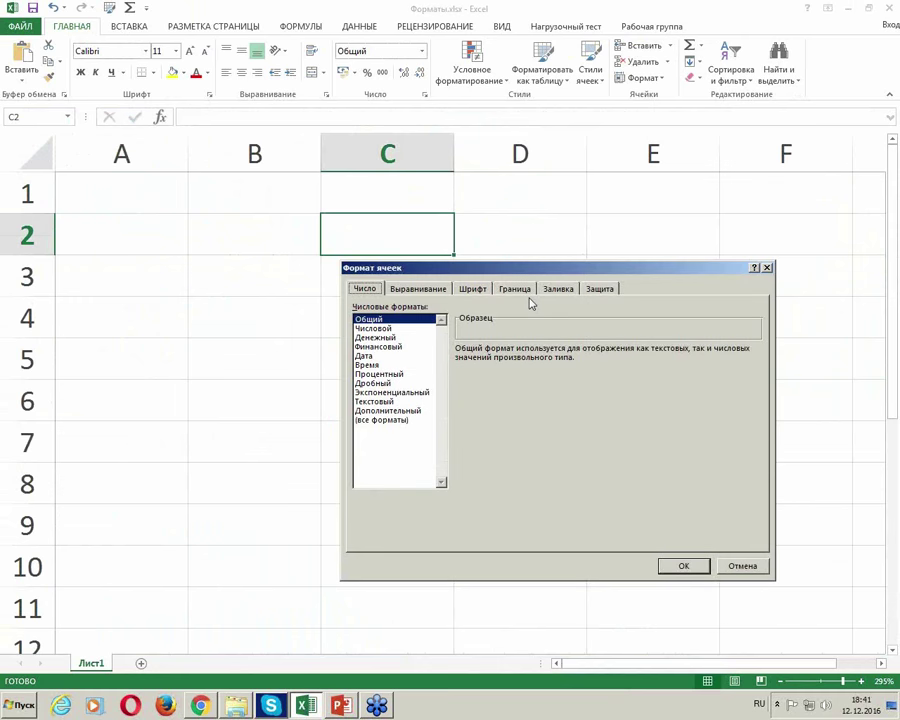
pyautogui.moveTo(558, 274); pyautogui.dragTo(533, 258)
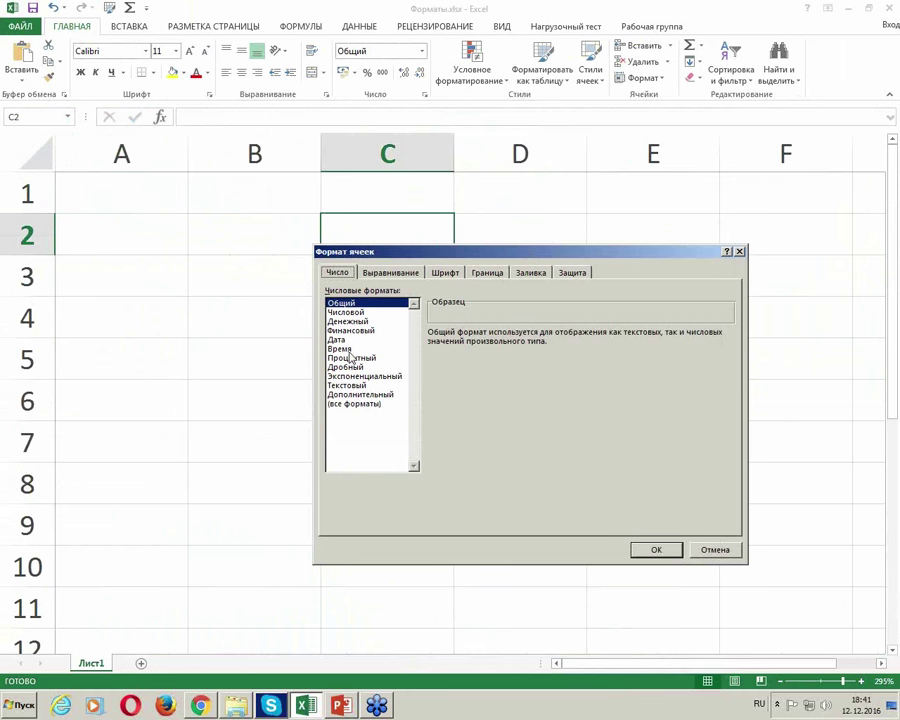
pyautogui.moveTo(410, 252); pyautogui.dragTo(399, 218)
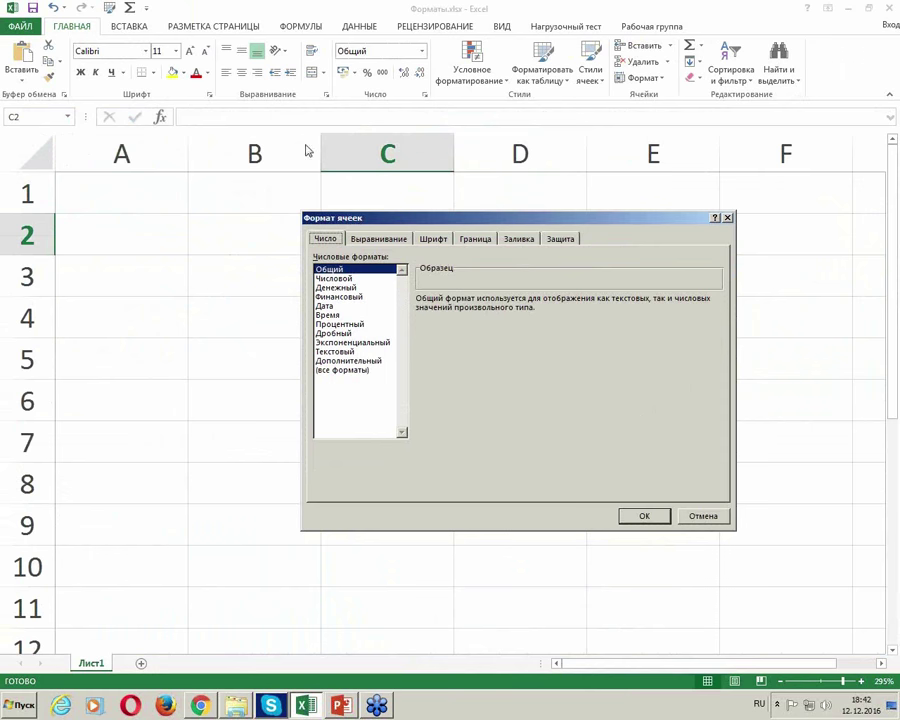
pyautogui.moveTo(453, 219); pyautogui.dragTo(470, 205)
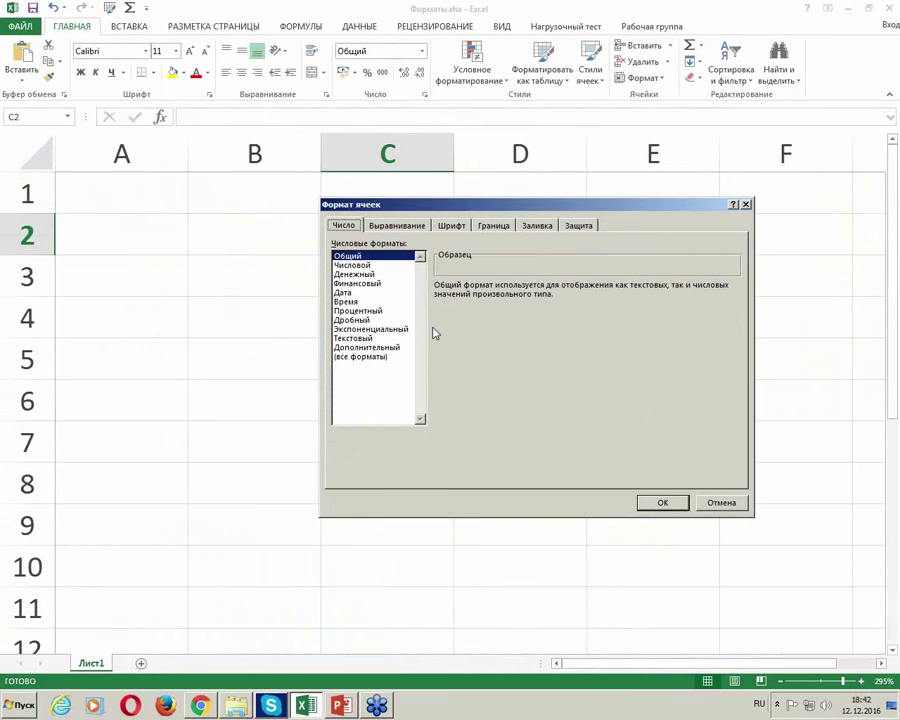
pyautogui.click(359, 321)
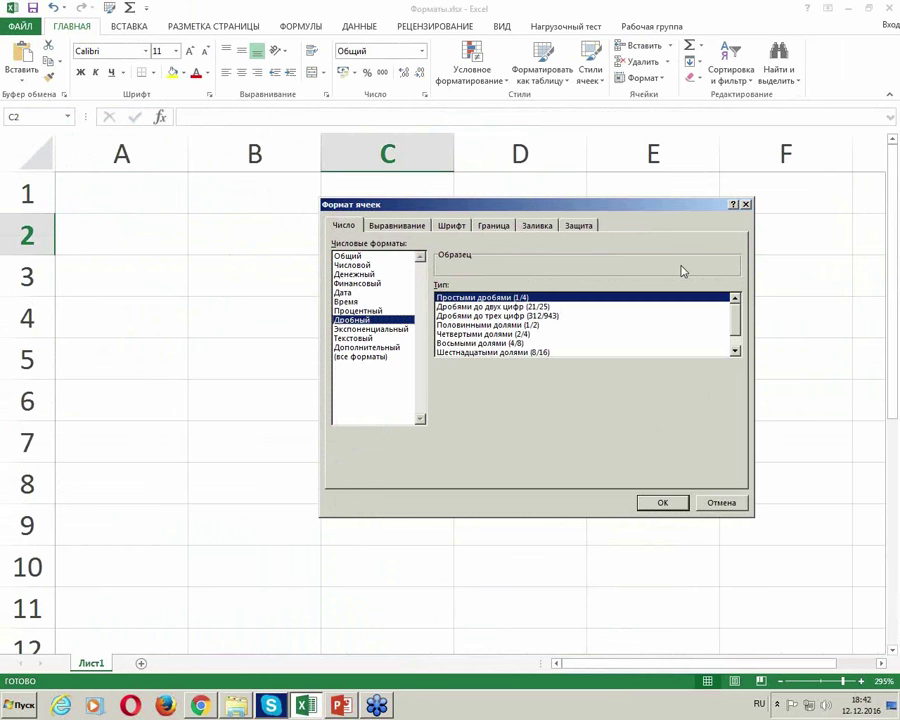
pyautogui.click(746, 205)
# Enter 1/5 in C3, which Excel converts to the date 01.май
pyautogui.click(410, 277)
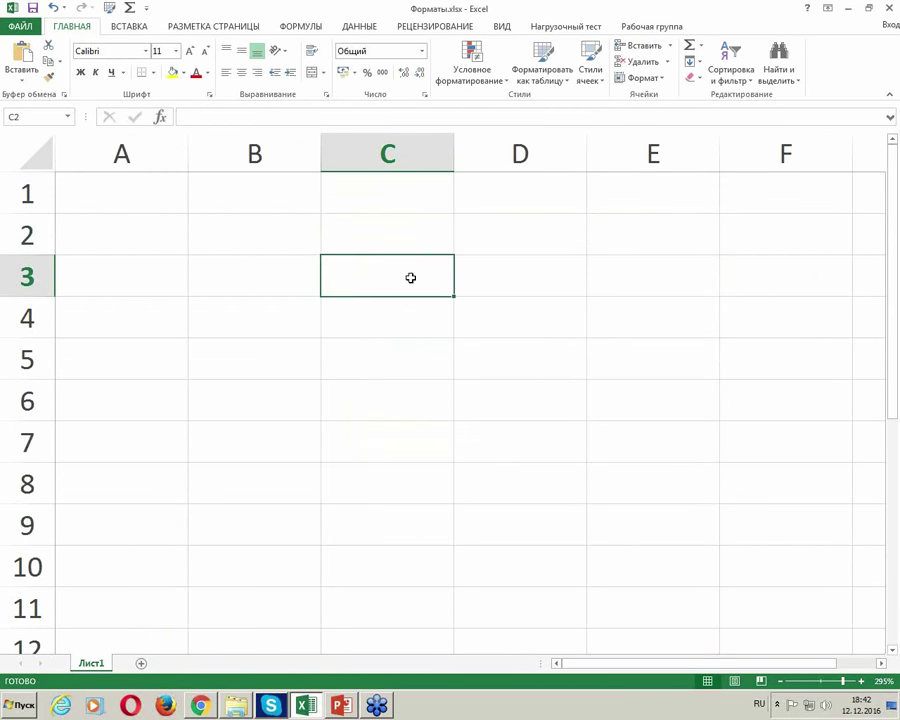
pyautogui.write('1/5')
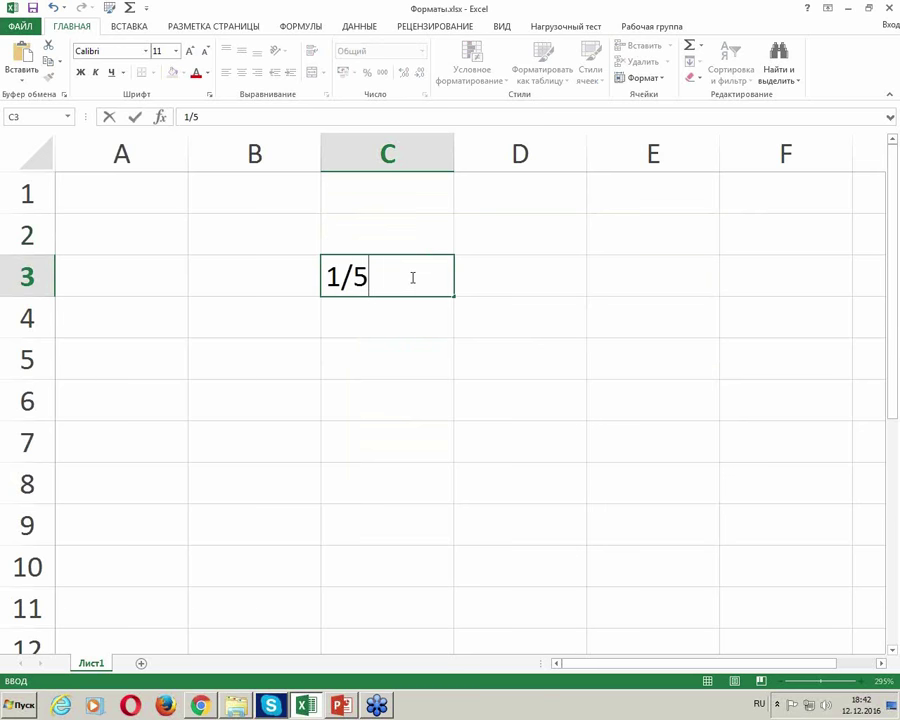
pyautogui.press('Return')
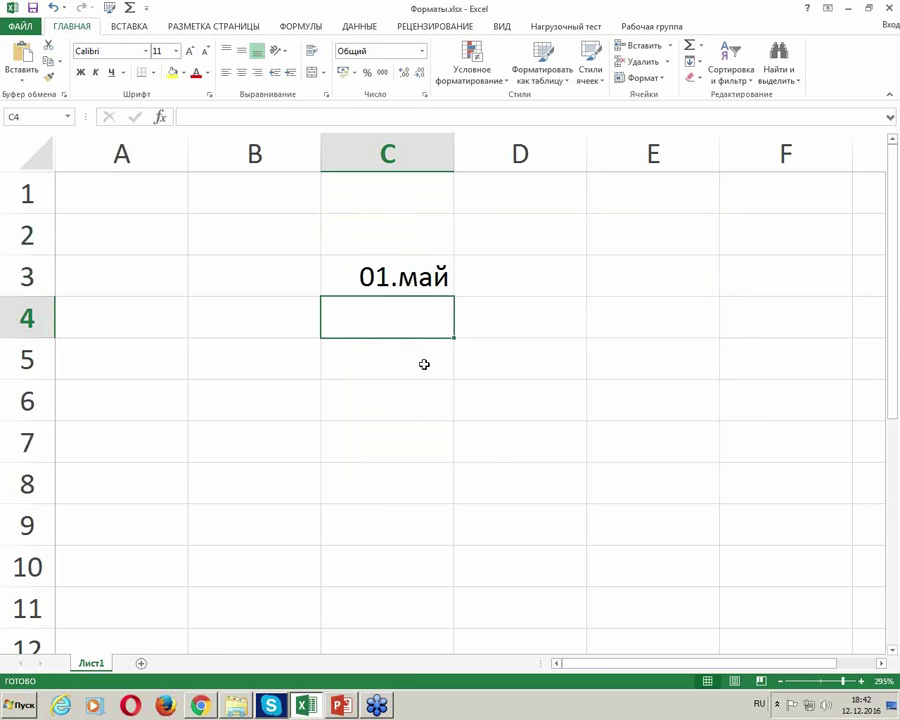
# Format D3 as a fraction and enter 1/5, stored as 0,2 but displayed as 1/5
pyautogui.click(542, 275)
pyautogui.hotkey('ctrl', '1')
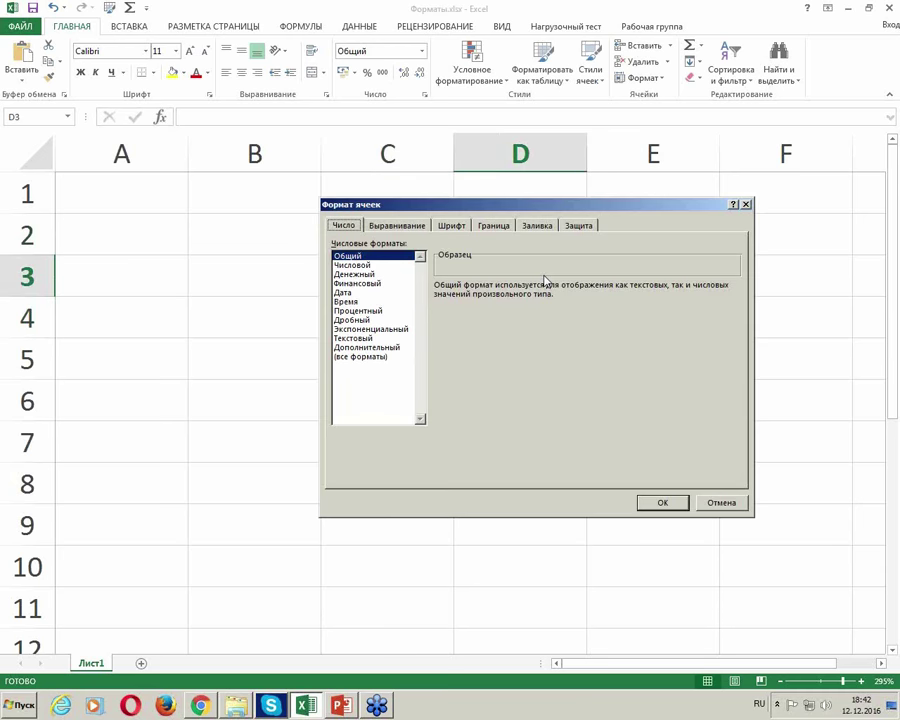
pyautogui.click(355, 320)
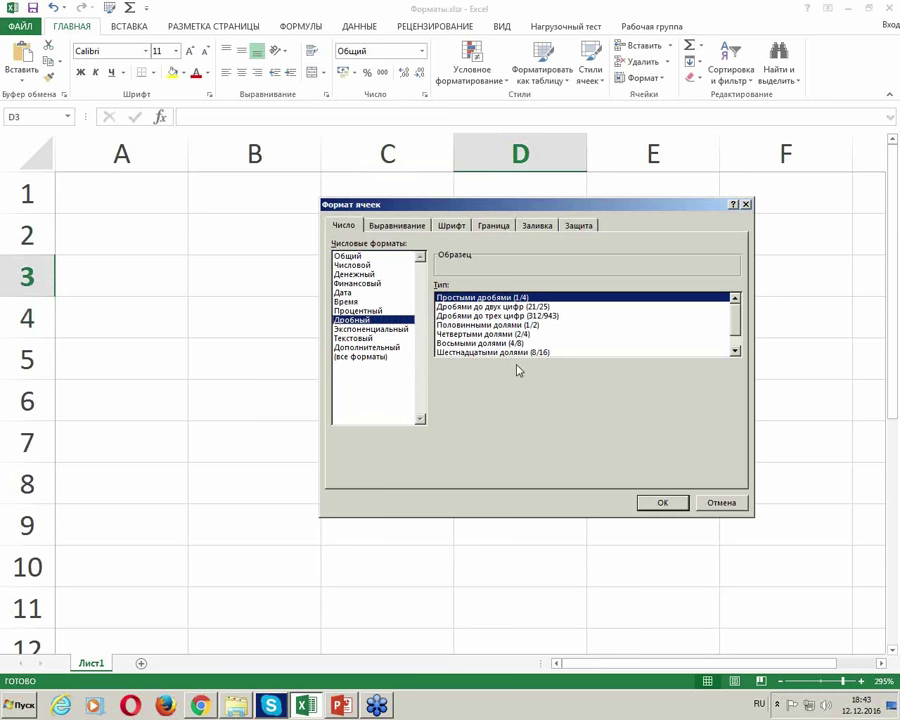
pyautogui.click(662, 502)
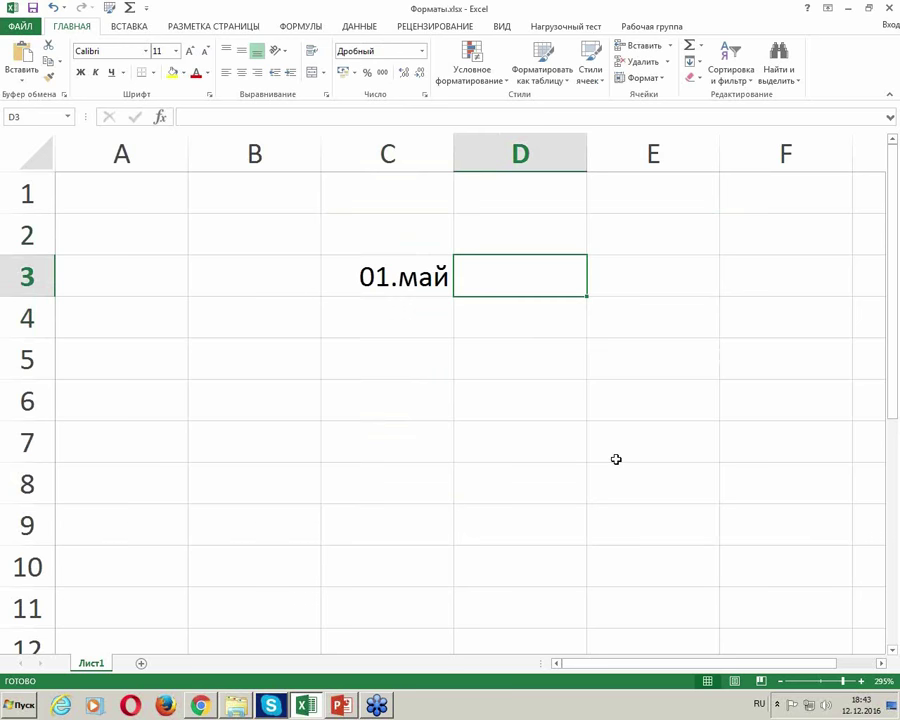
pyautogui.write('1/5')
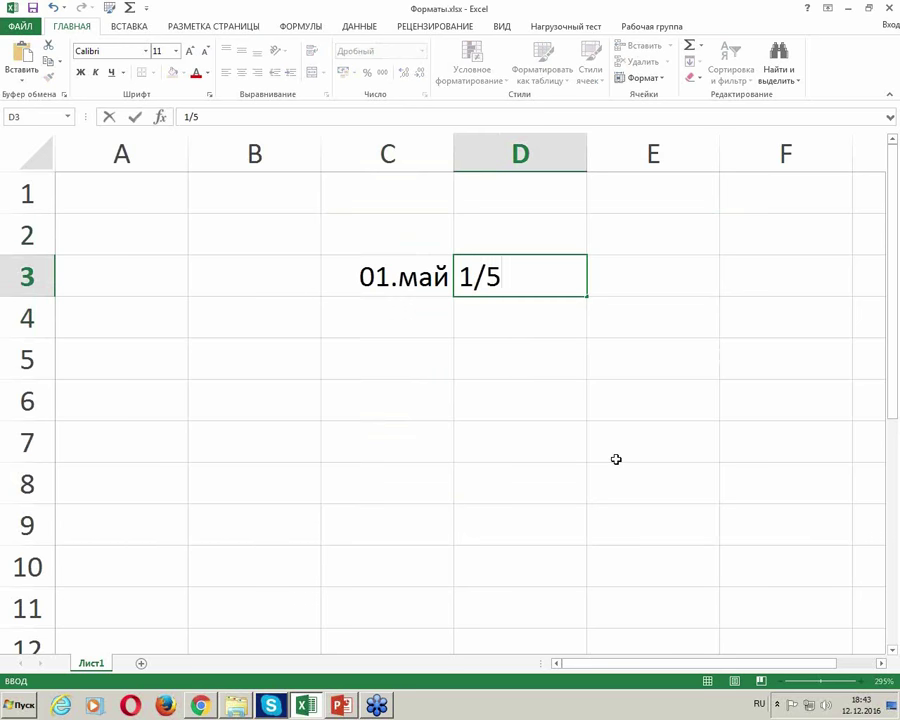
pyautogui.press('Return')
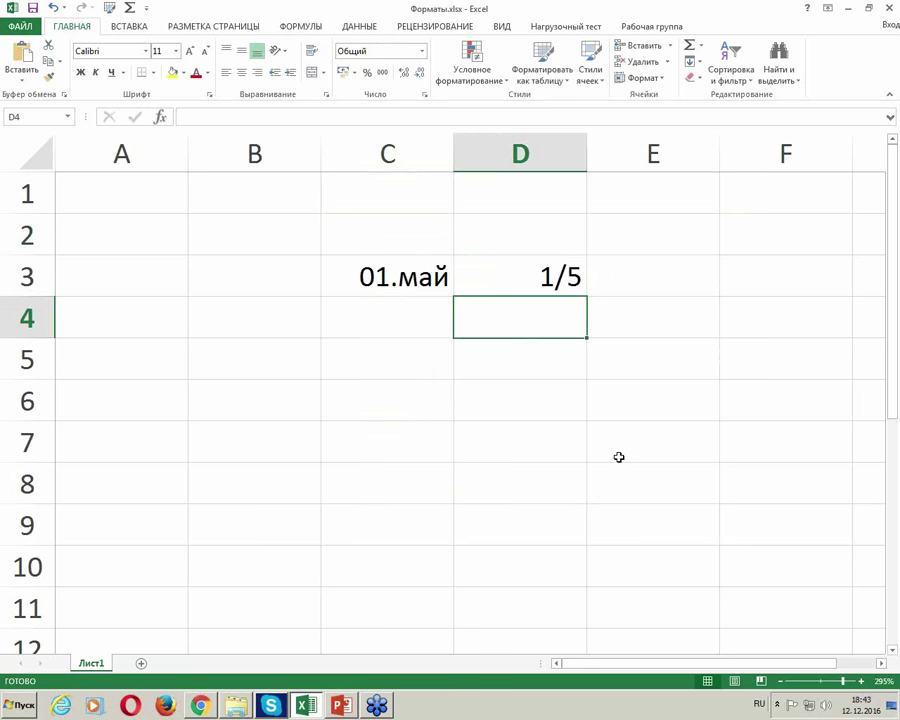
pyautogui.click(546, 276)
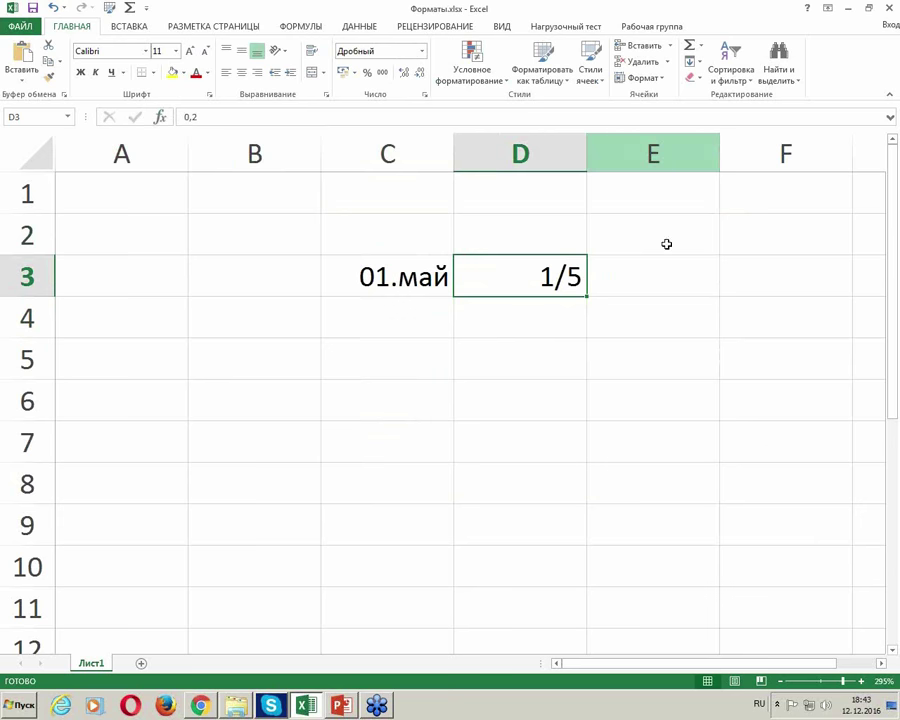
pyautogui.click(638, 272)
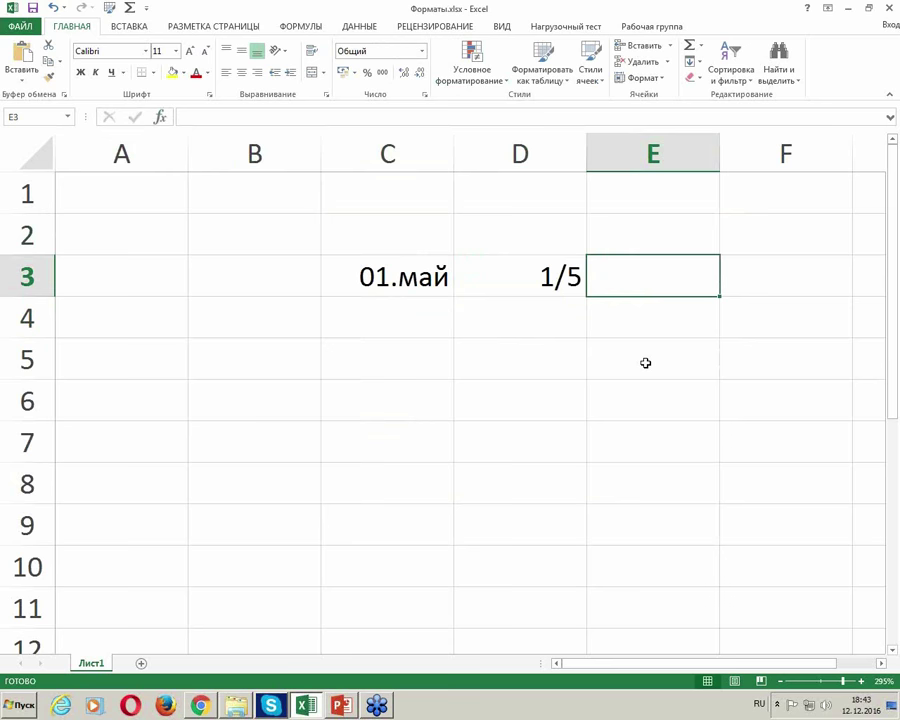
pyautogui.hotkey('ctrl', '1')
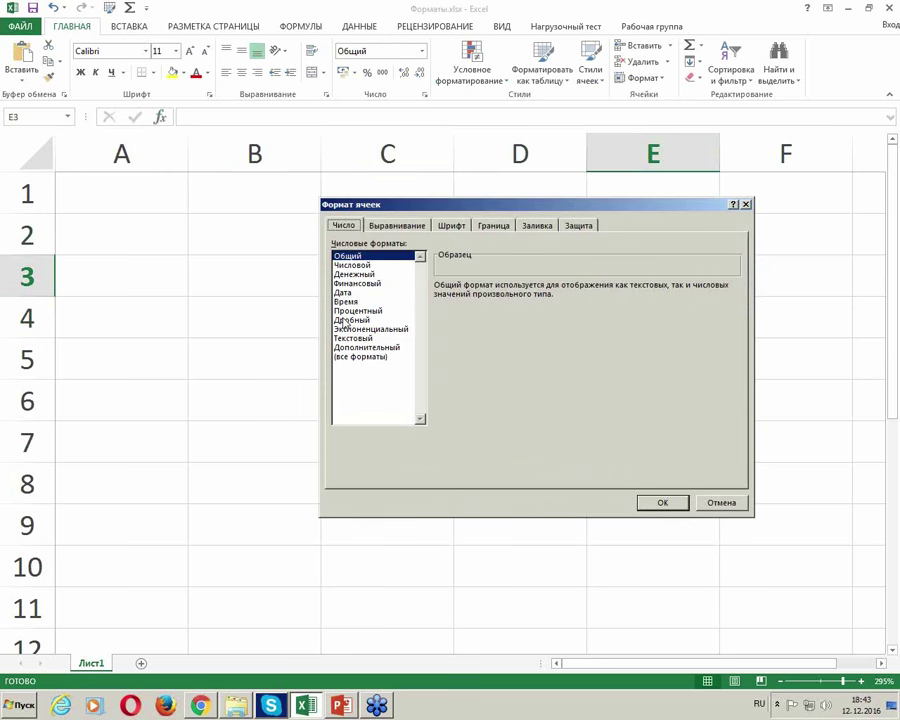
# Apply the fraction format to E3 and enter 17/5, shown as 3 2/5 (value 3,4)
pyautogui.click(355, 319)
pyautogui.click(655, 502)
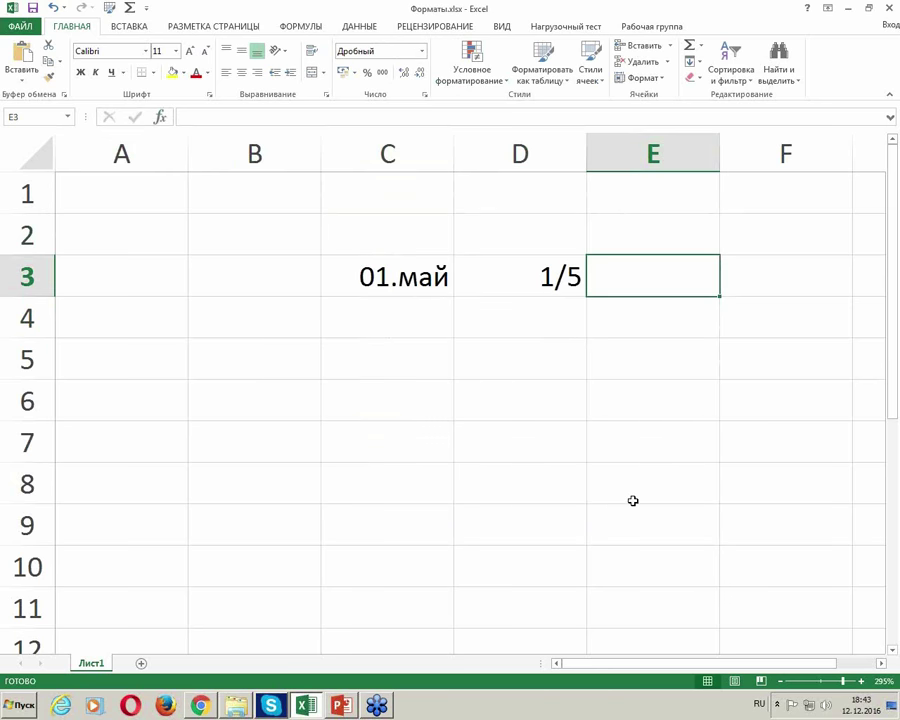
pyautogui.write('17/5')
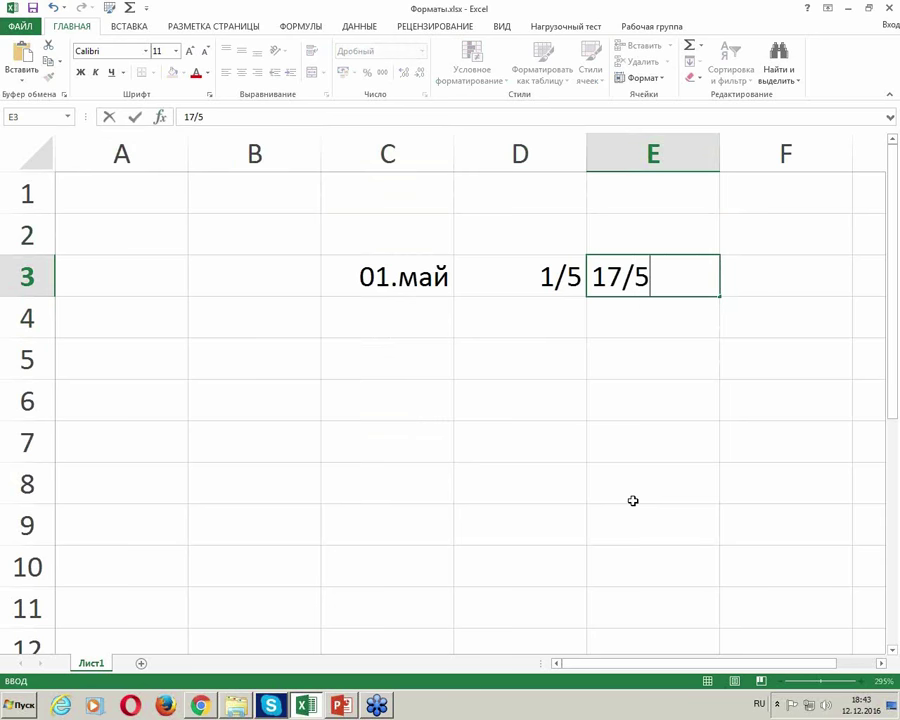
pyautogui.press('Return')
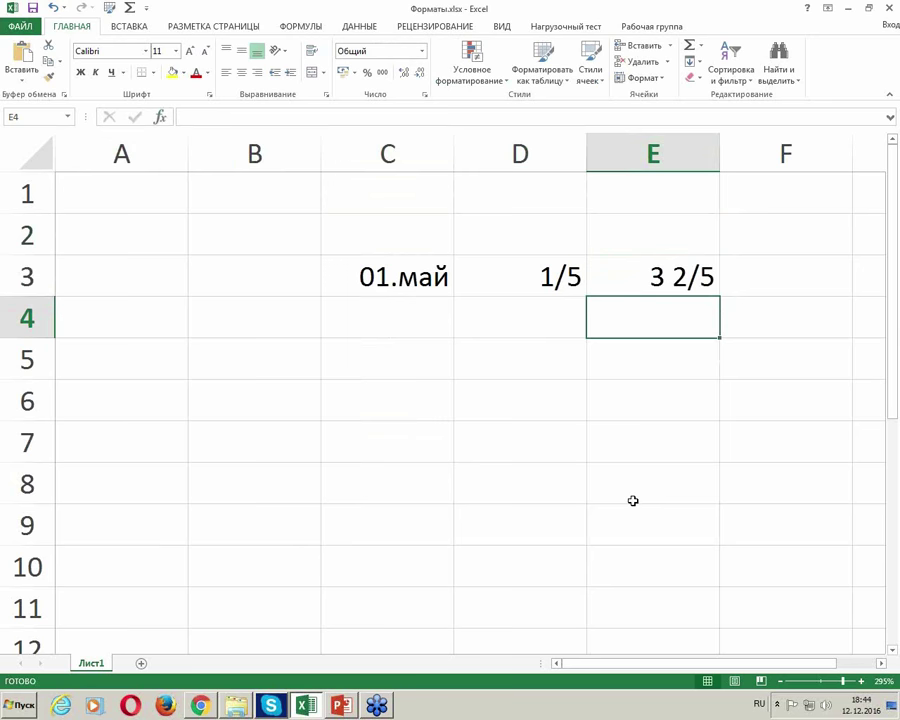
pyautogui.click(658, 276)
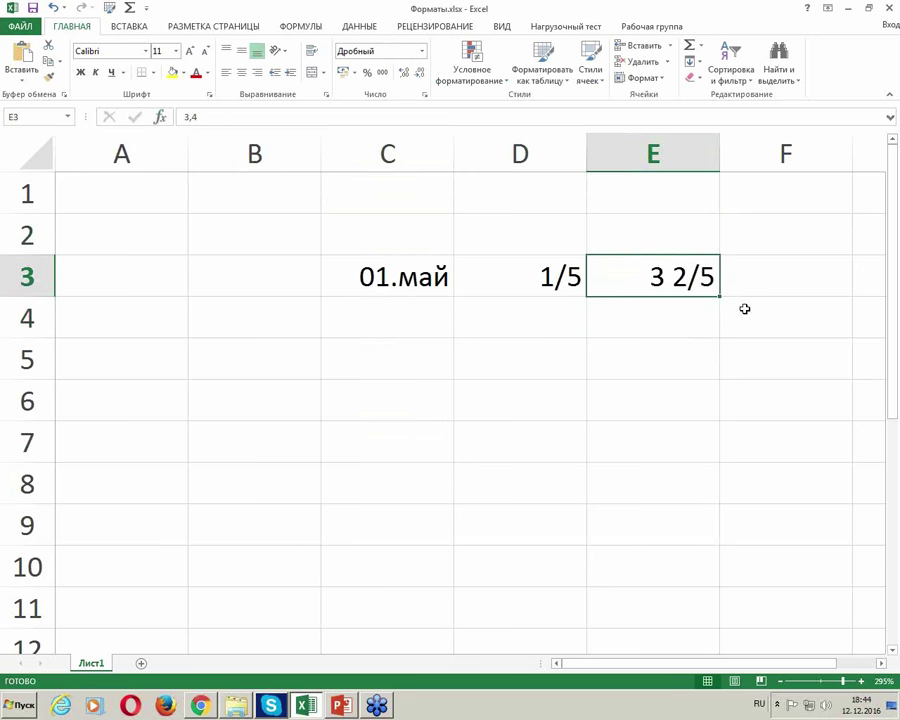
pyautogui.click(389, 344)
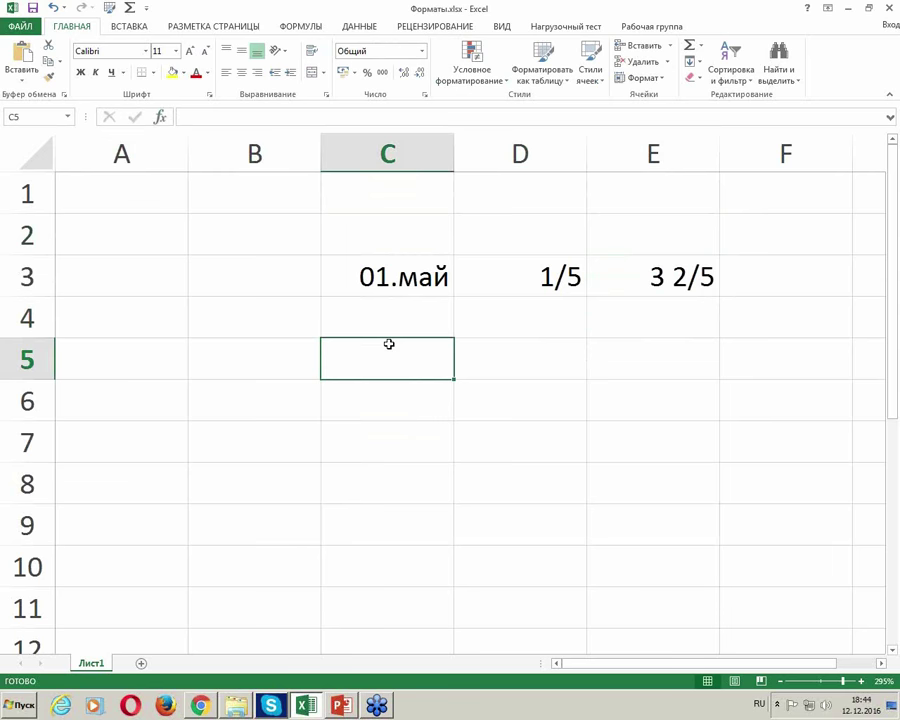
pyautogui.hotkey('ctrl', '1')
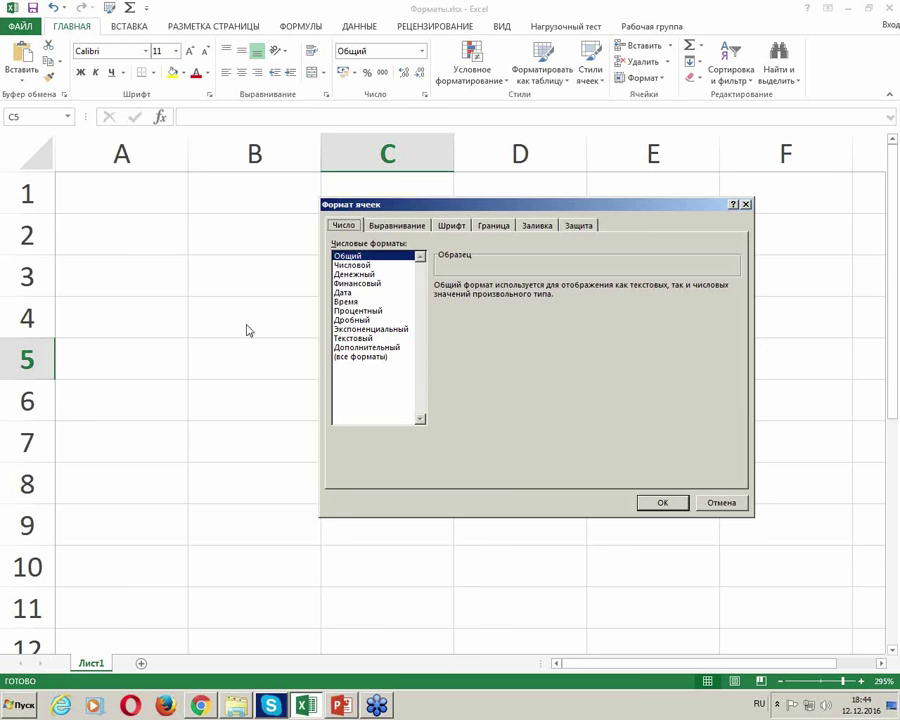
pyautogui.click(746, 205)
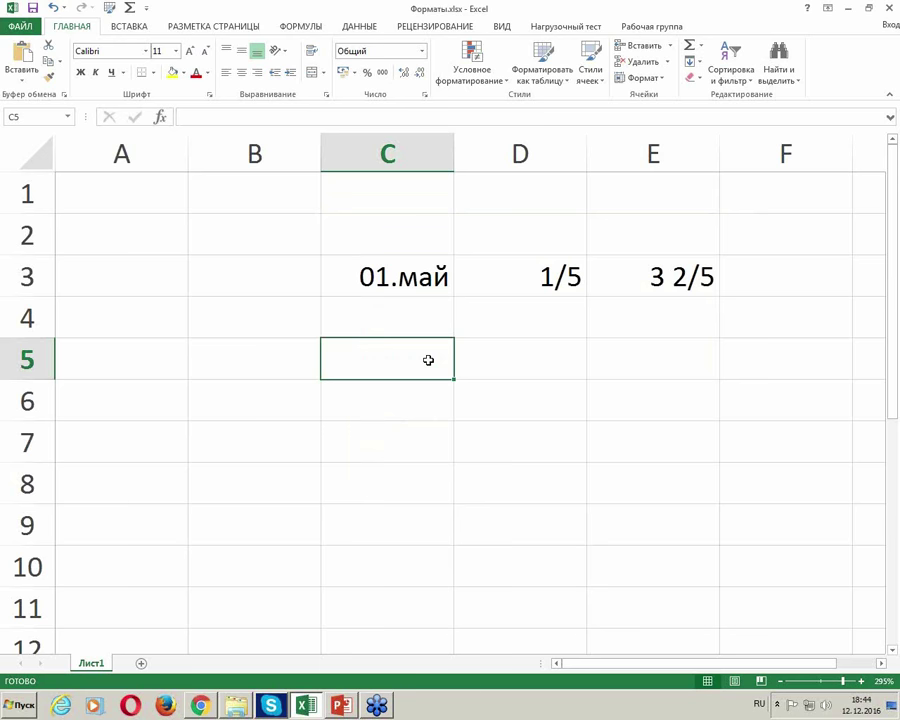
pyautogui.write('500000000000000')
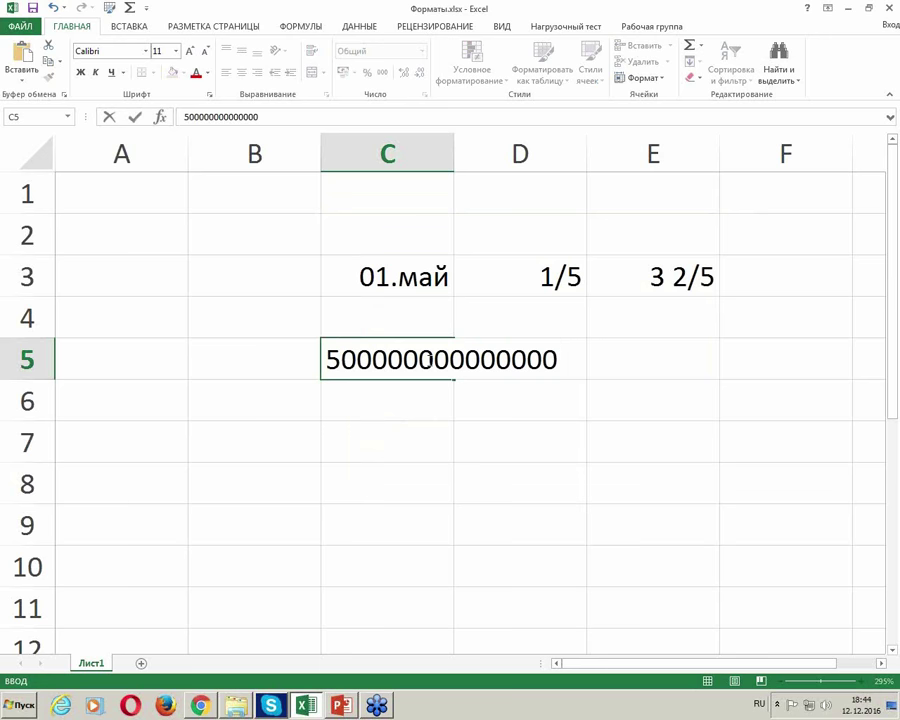
pyautogui.press('Return')
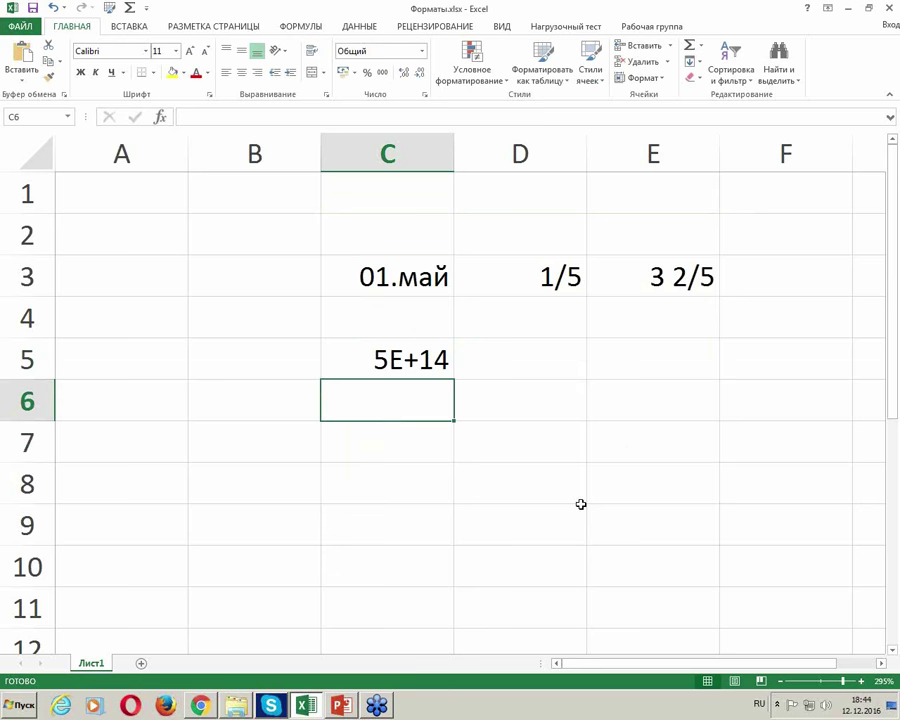
pyautogui.click(378, 354)
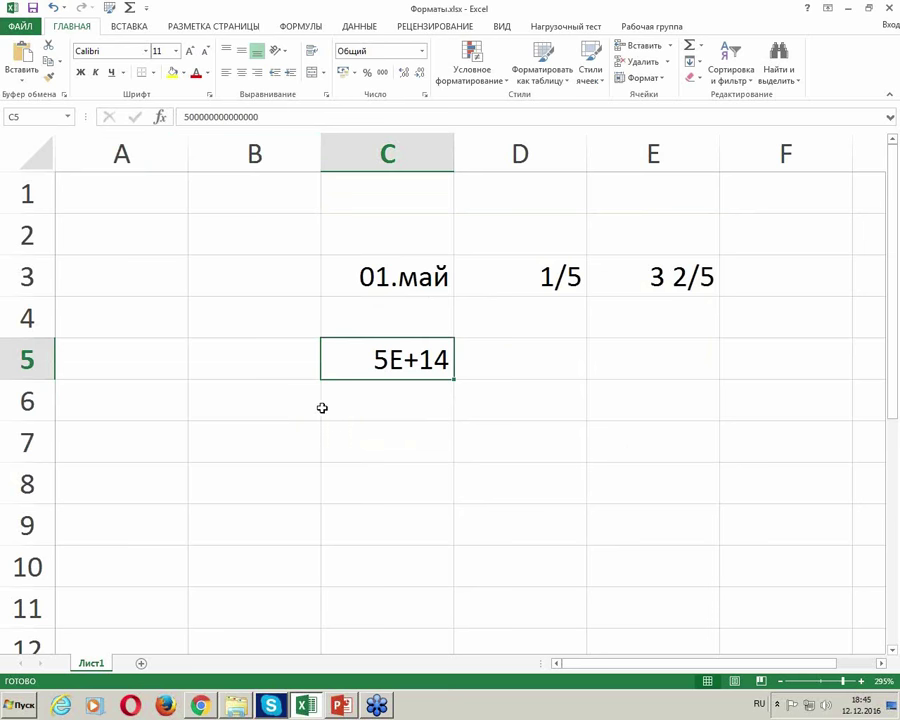
pyautogui.click(412, 390)
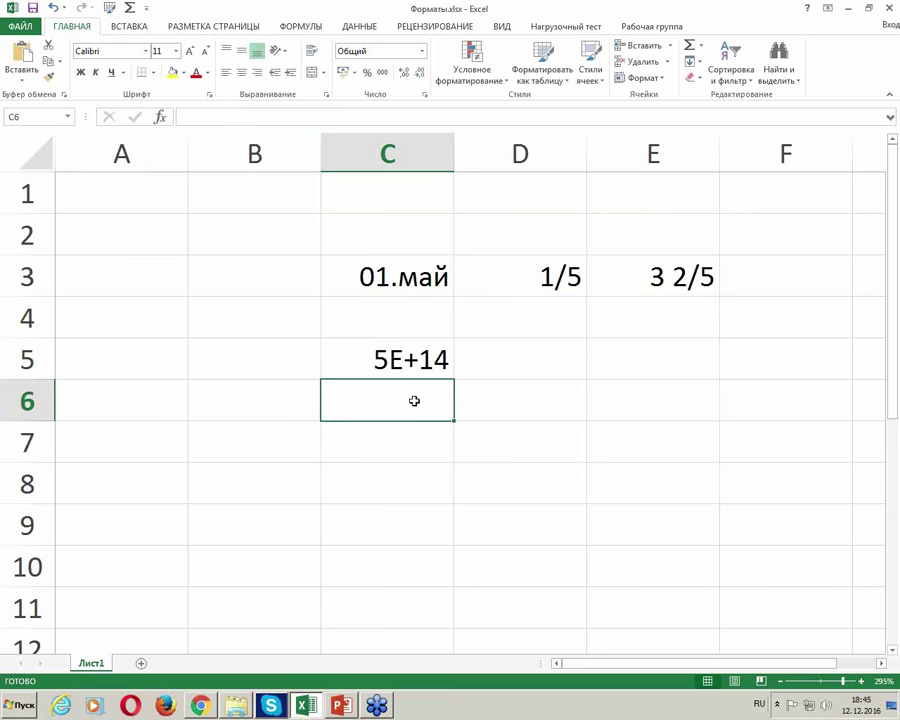
pyautogui.press('Up')
pyautogui.press('Right')
pyautogui.write('15')
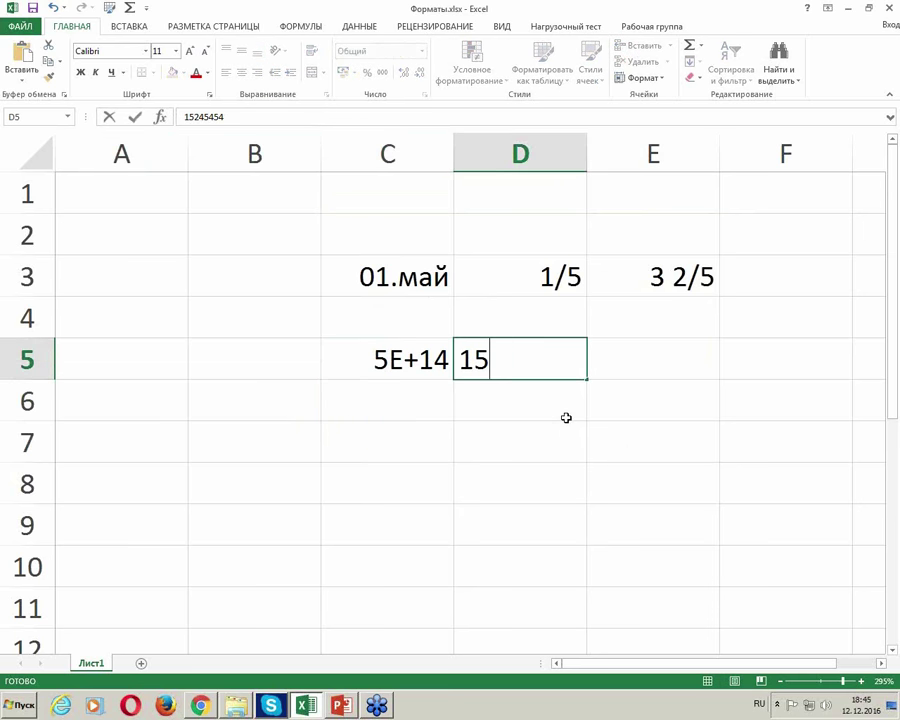
pyautogui.write('2454545454')
pyautogui.write('54545545')
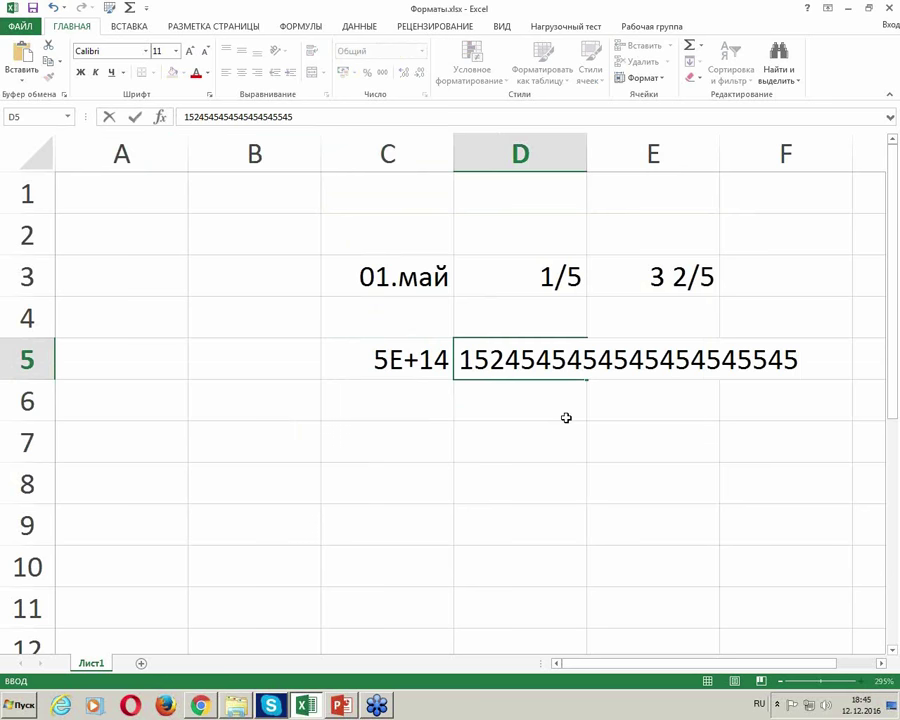
pyautogui.press('Return')
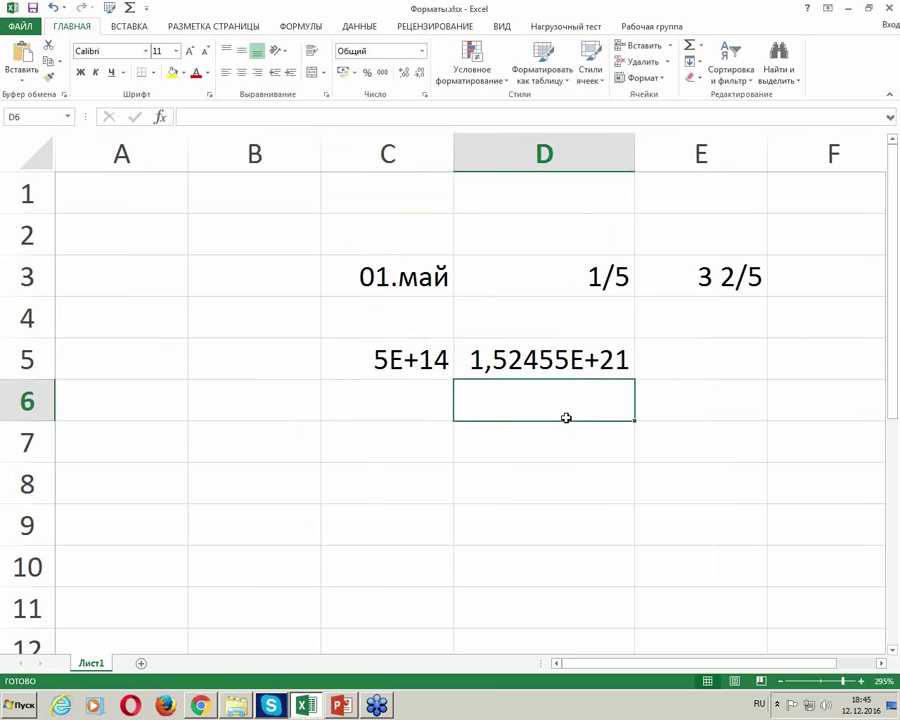
pyautogui.press('Up')
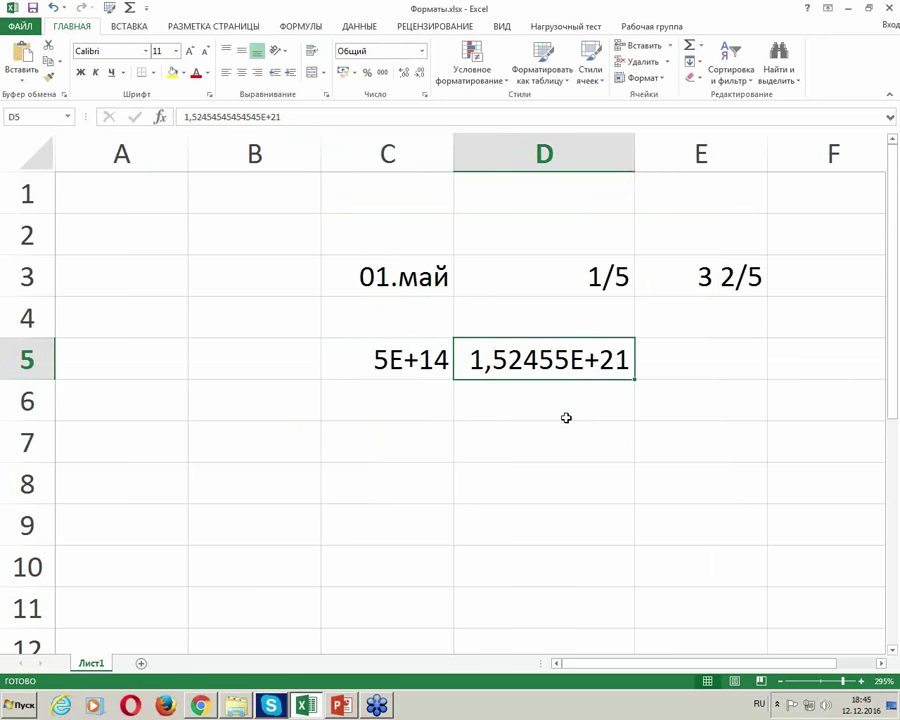
pyautogui.hotkey('ctrl', '1')
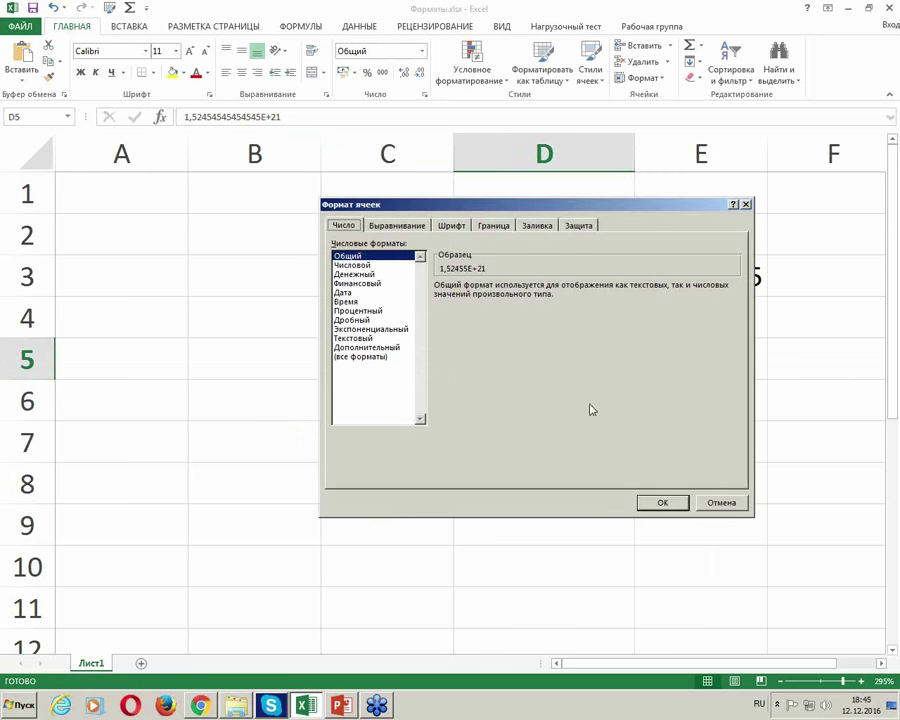
# Apply the Экспоненциальный format with 2 decimals to D5 so it shows 1,52E+21
pyautogui.click(368, 329)
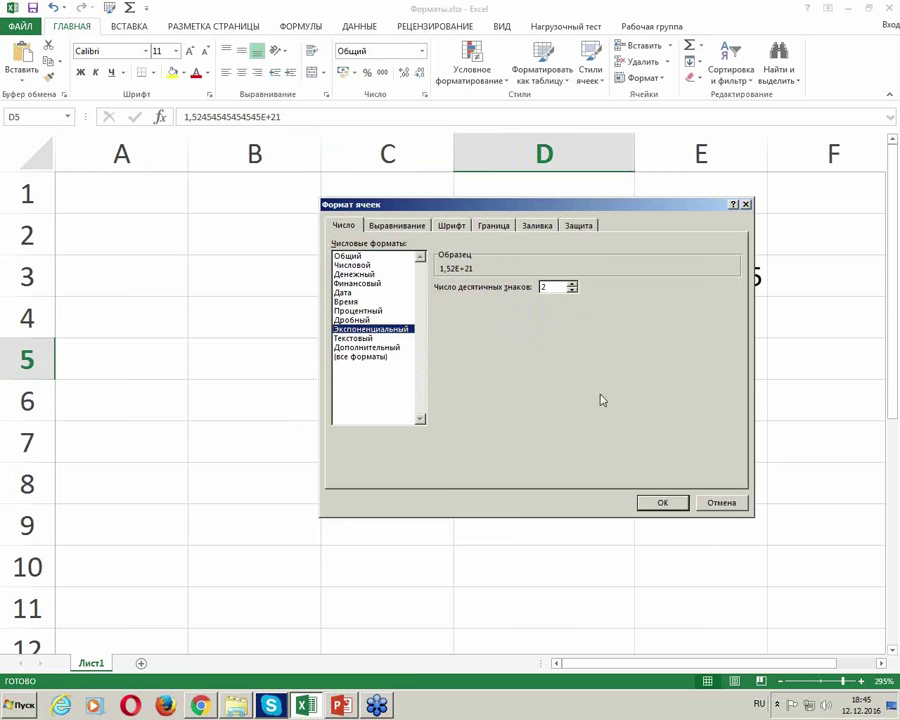
pyautogui.click(655, 502)
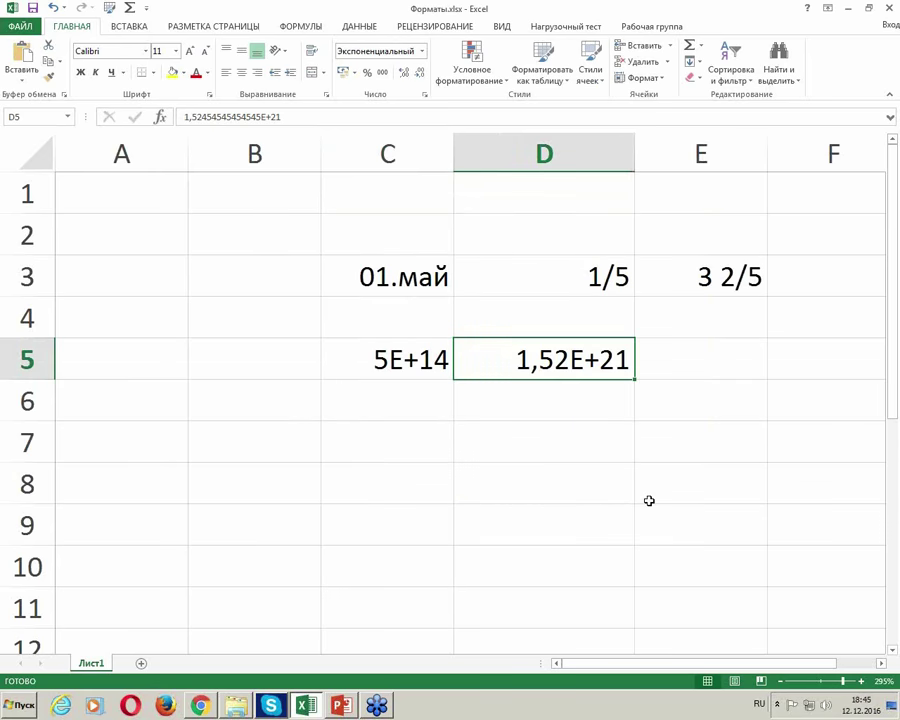
pyautogui.click(377, 436)
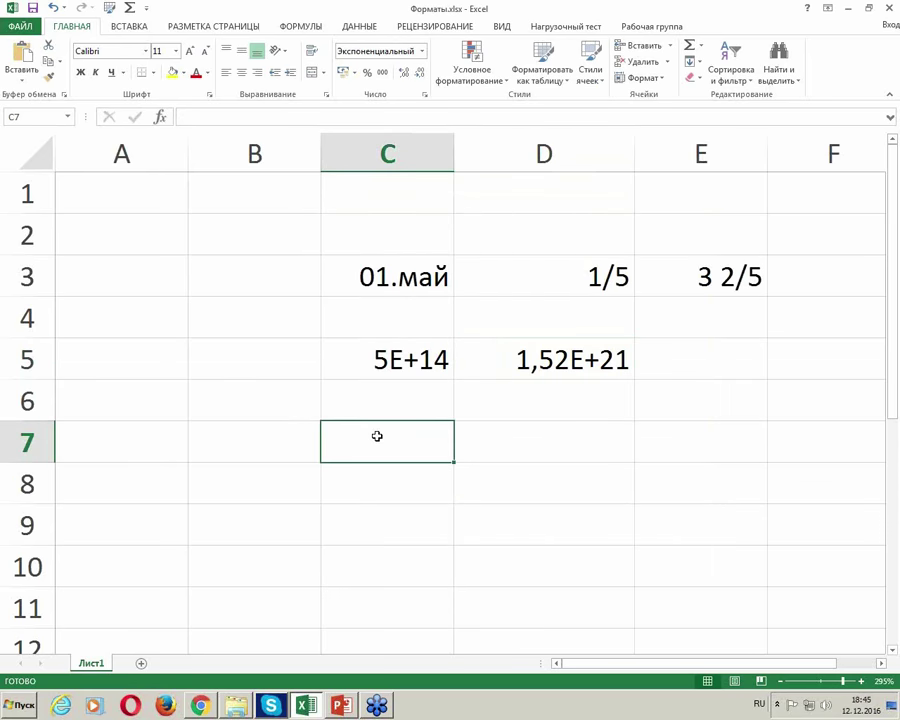
pyautogui.hotkey('ctrl', '1')
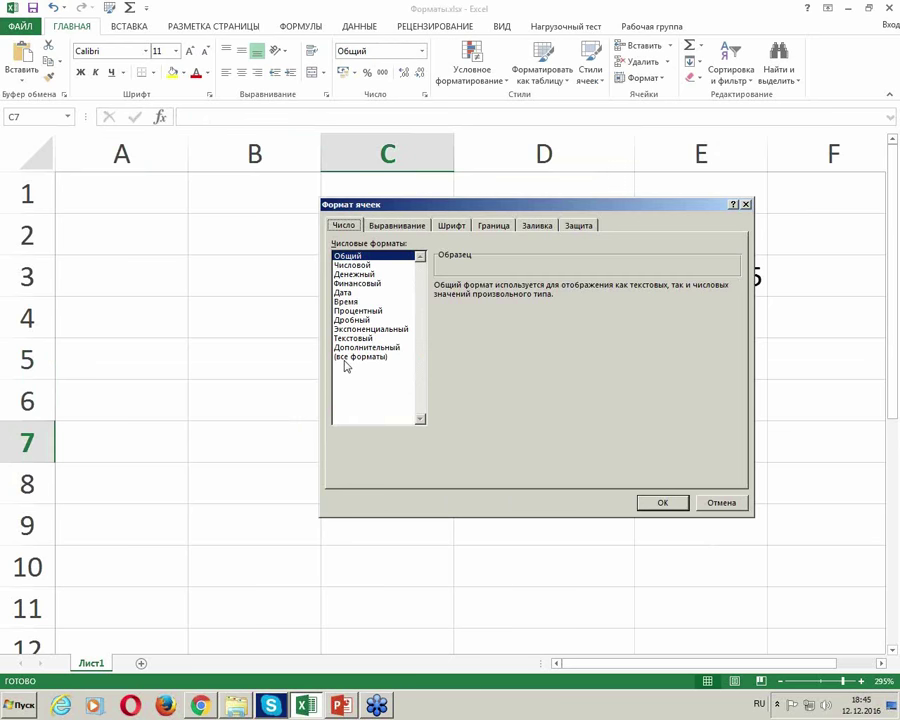
pyautogui.click(352, 338)
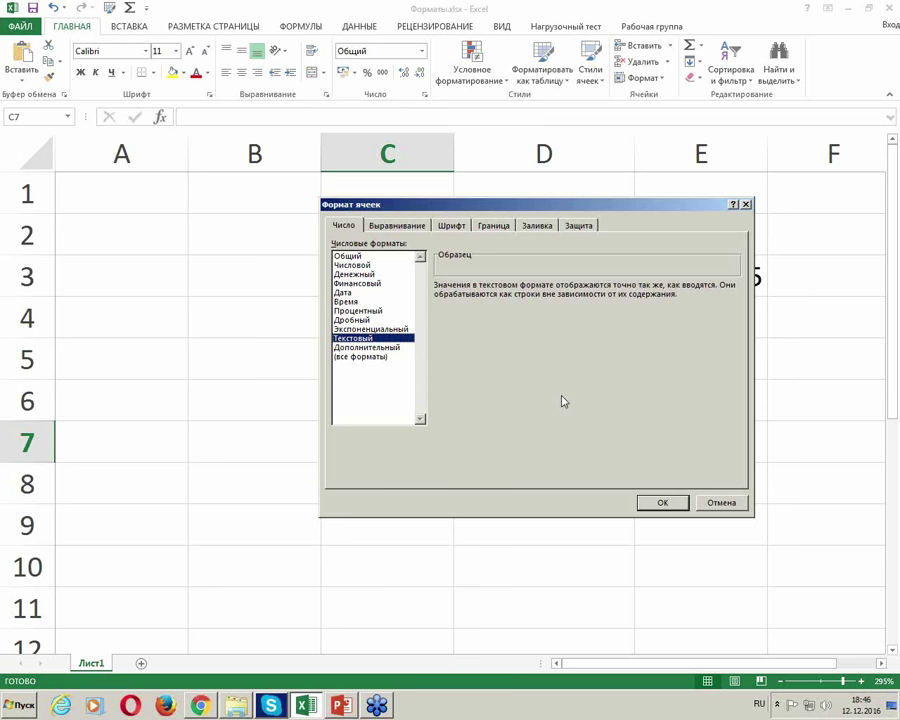
pyautogui.click(746, 204)
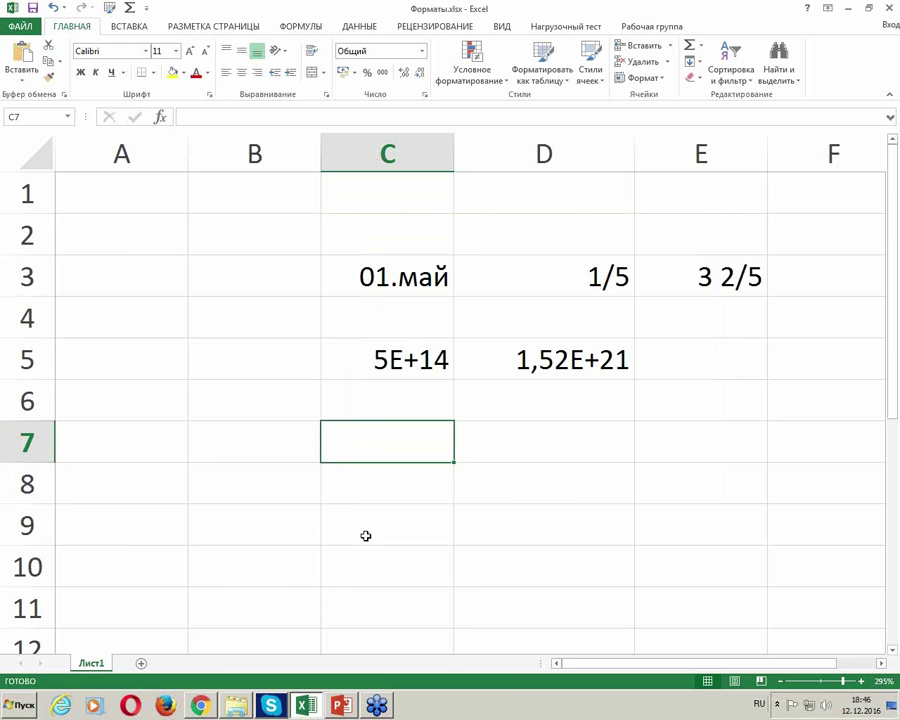
# Enter 00012 as a number in C7 (shows 12) and as Текстовый text in D7
pyautogui.write('00012')
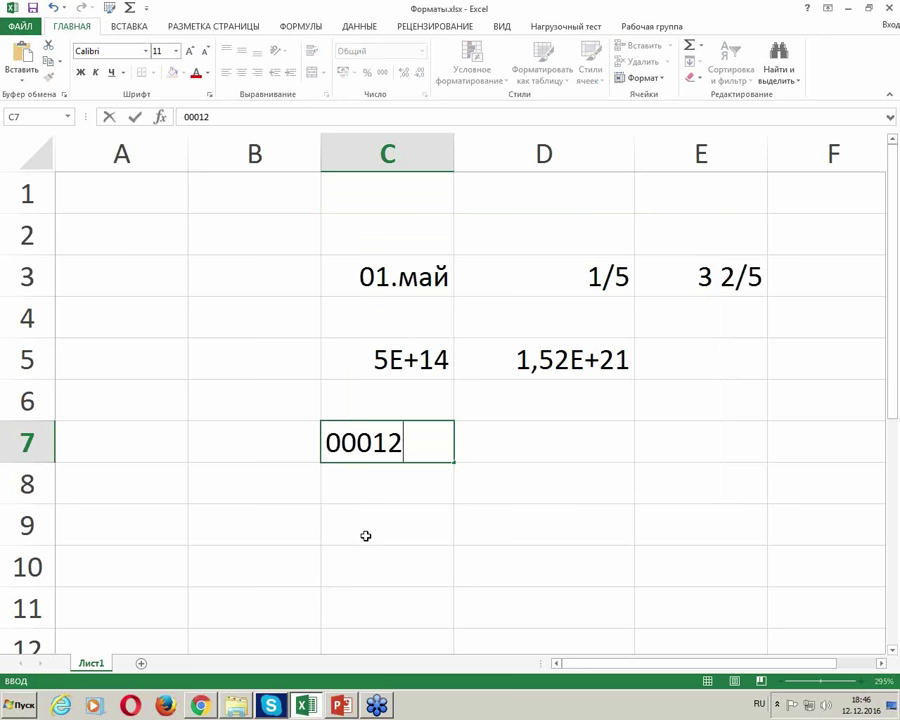
pyautogui.press('Return')
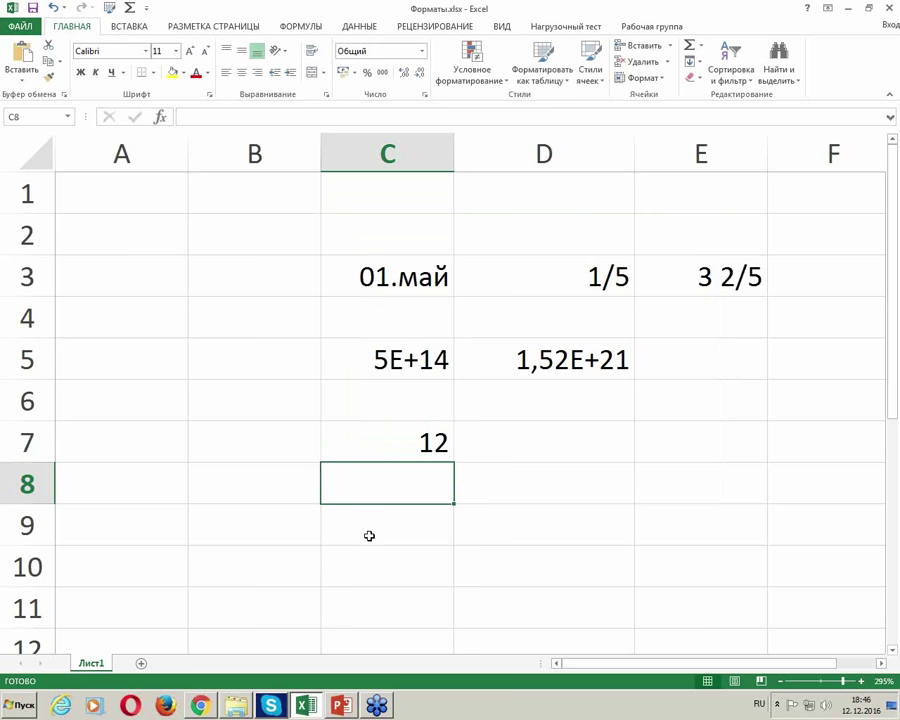
pyautogui.click(602, 439)
pyautogui.hotkey('ctrl', '1')
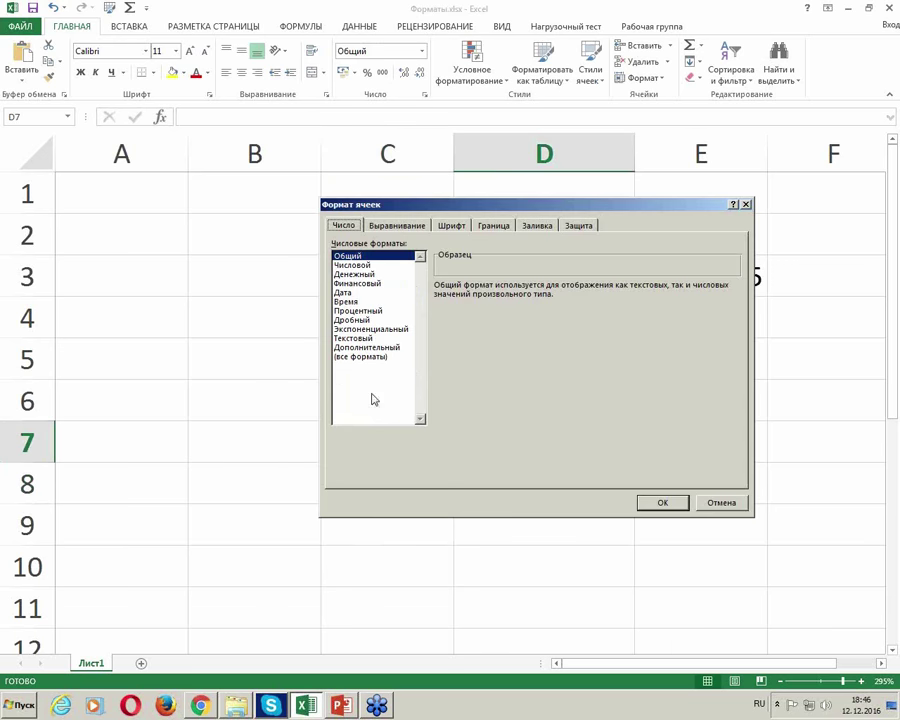
pyautogui.click(352, 338)
pyautogui.click(660, 500)
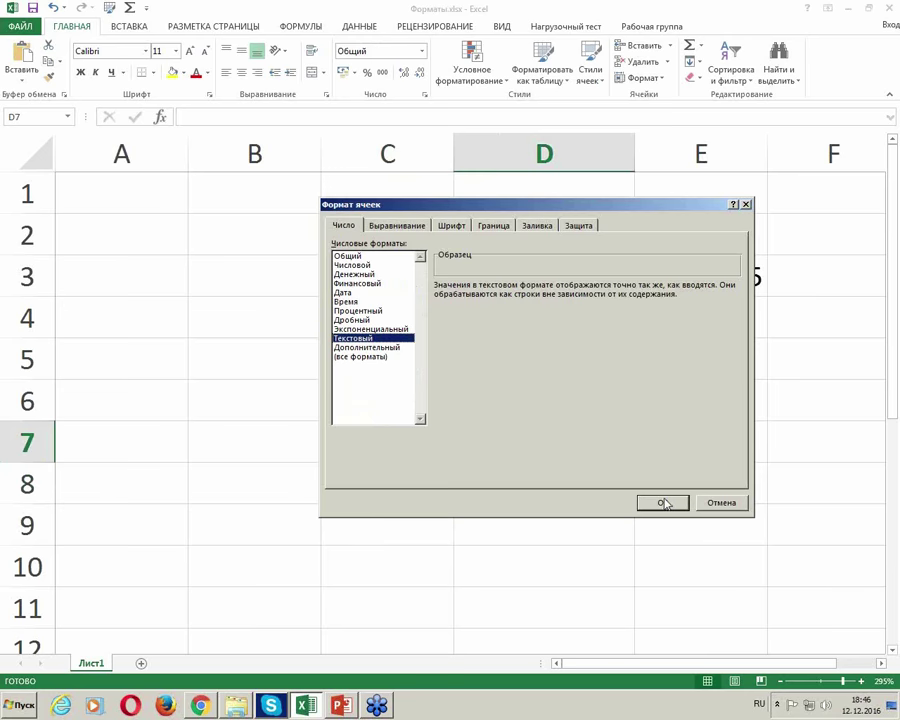
pyautogui.write('0001')
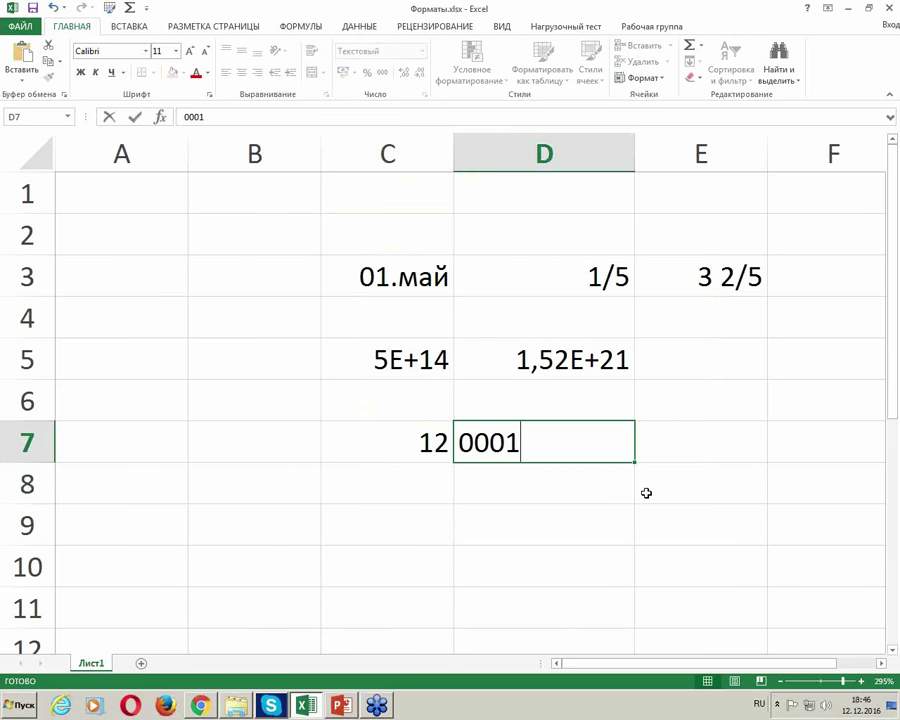
pyautogui.write('2')
pyautogui.press('Return')
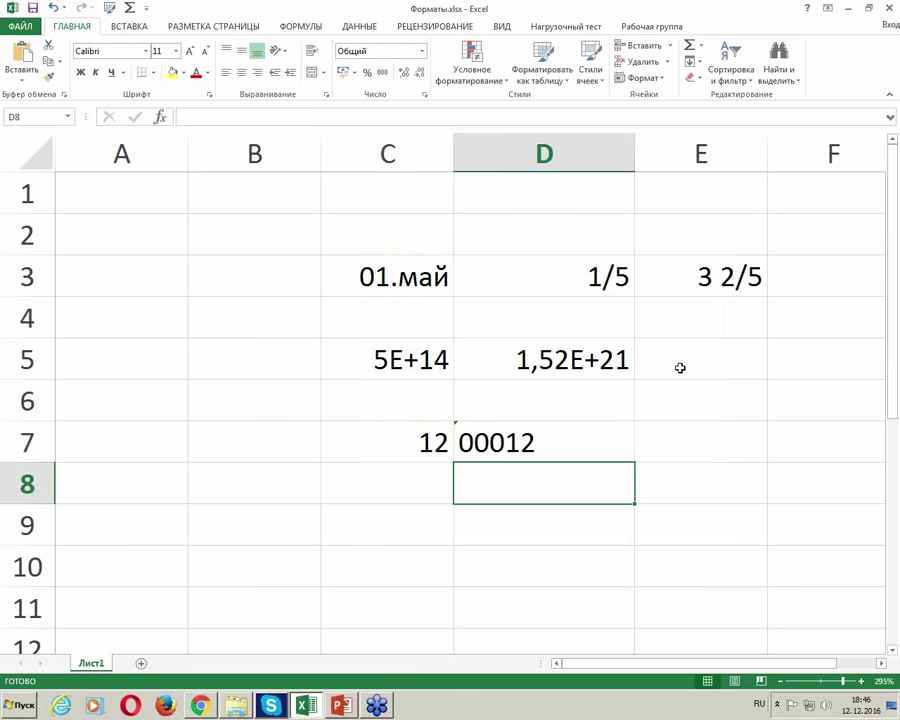
pyautogui.click(494, 430)
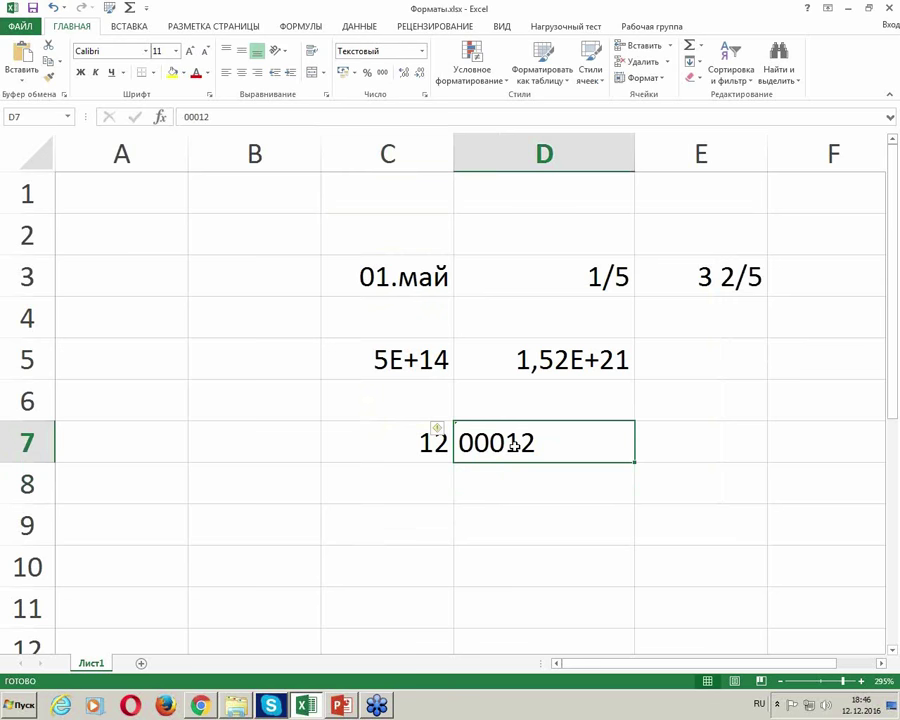
# Enter '00055 in E7 so the leading zeros are stored as text
pyautogui.click(882, 664)
pyautogui.click(552, 432)
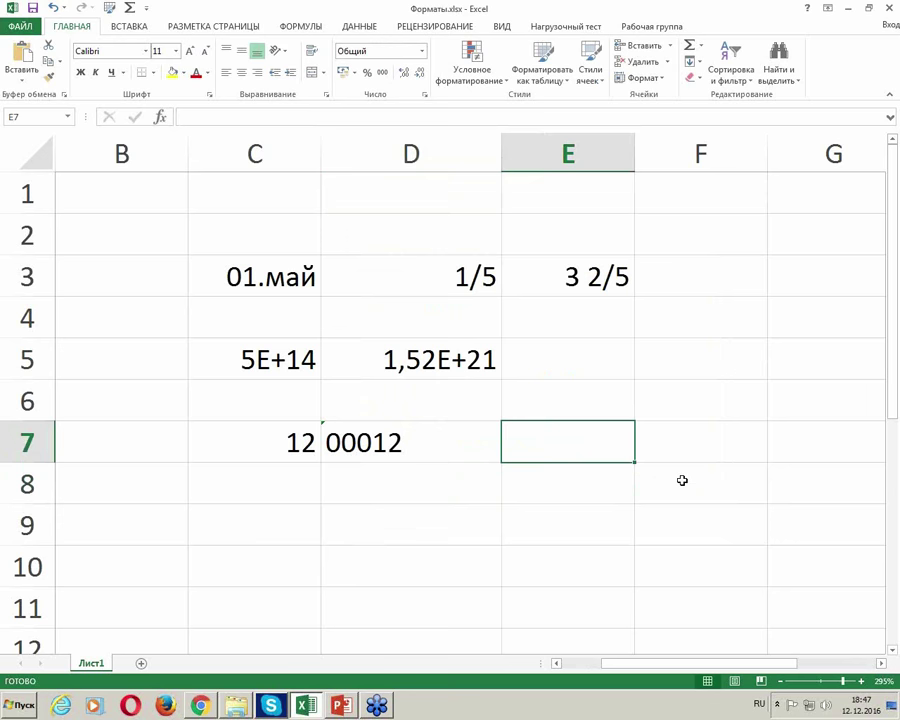
pyautogui.hotkey('alt', 'shift')
pyautogui.write("'")
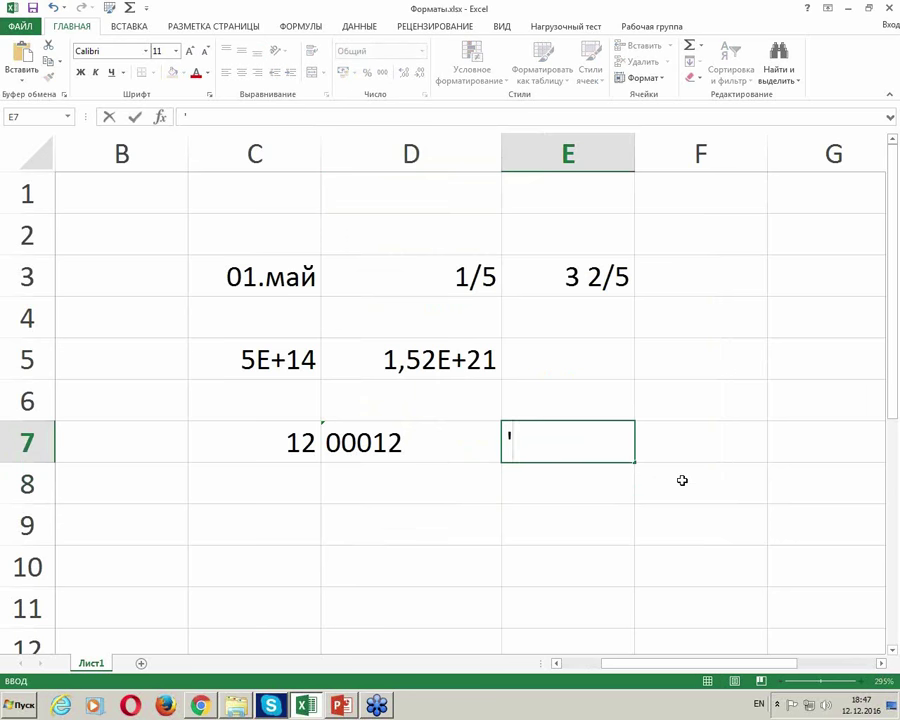
pyautogui.write('000')
pyautogui.write('55')
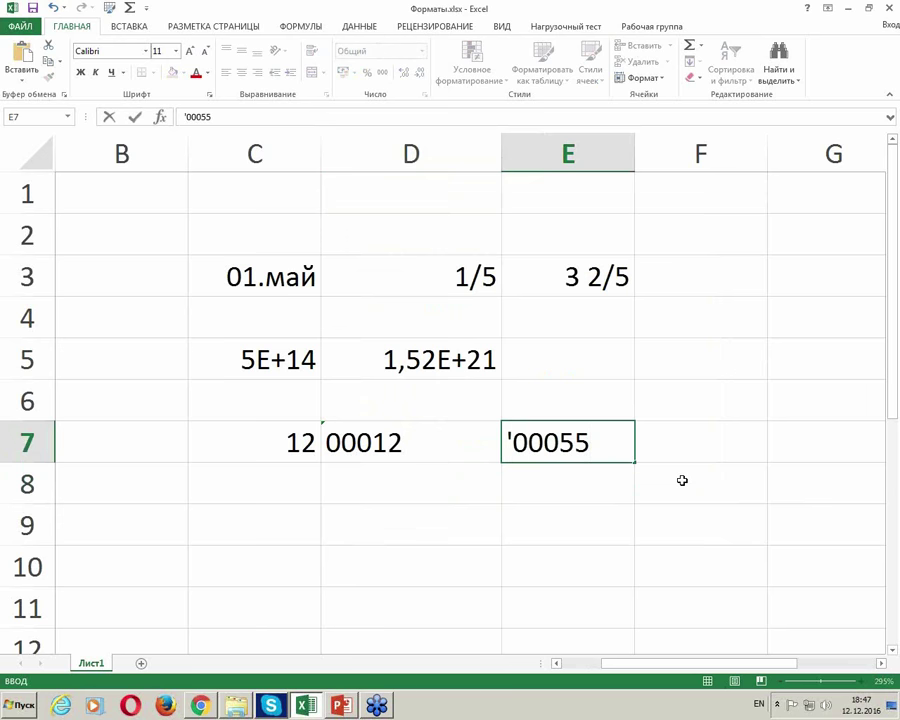
pyautogui.press('Return')
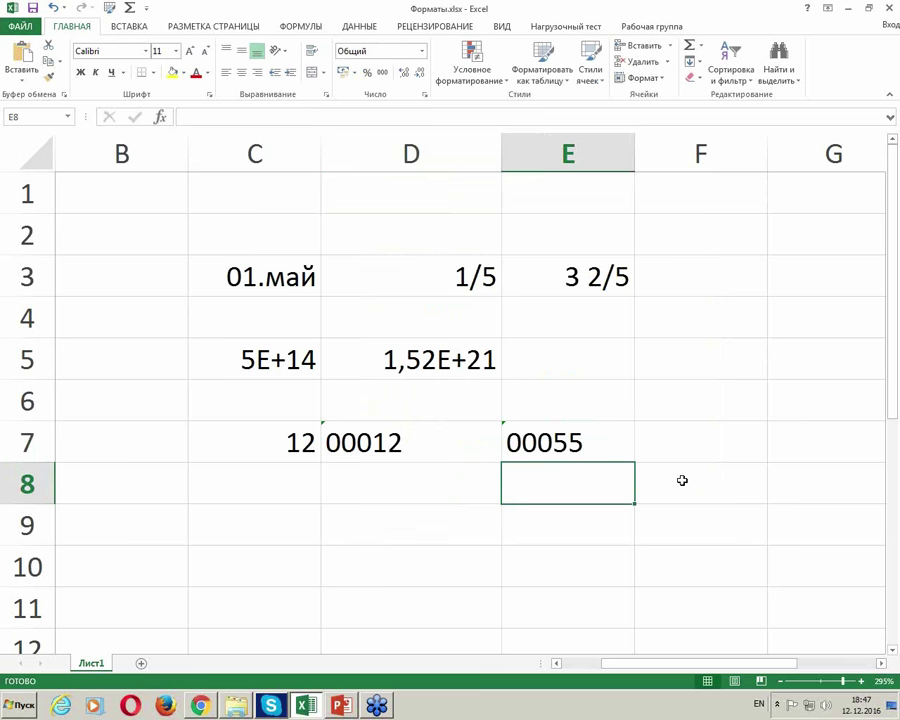
pyautogui.press('Up')
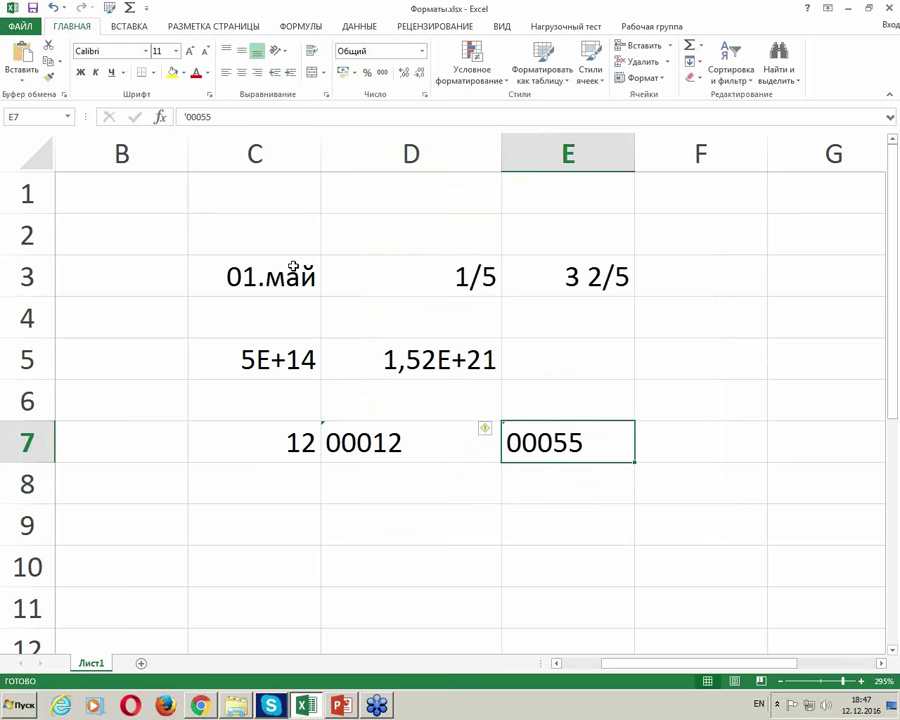
# Re-edit and recommit E7 to confirm 00055 stays text, then select C9
pyautogui.doubleClick(508, 442)
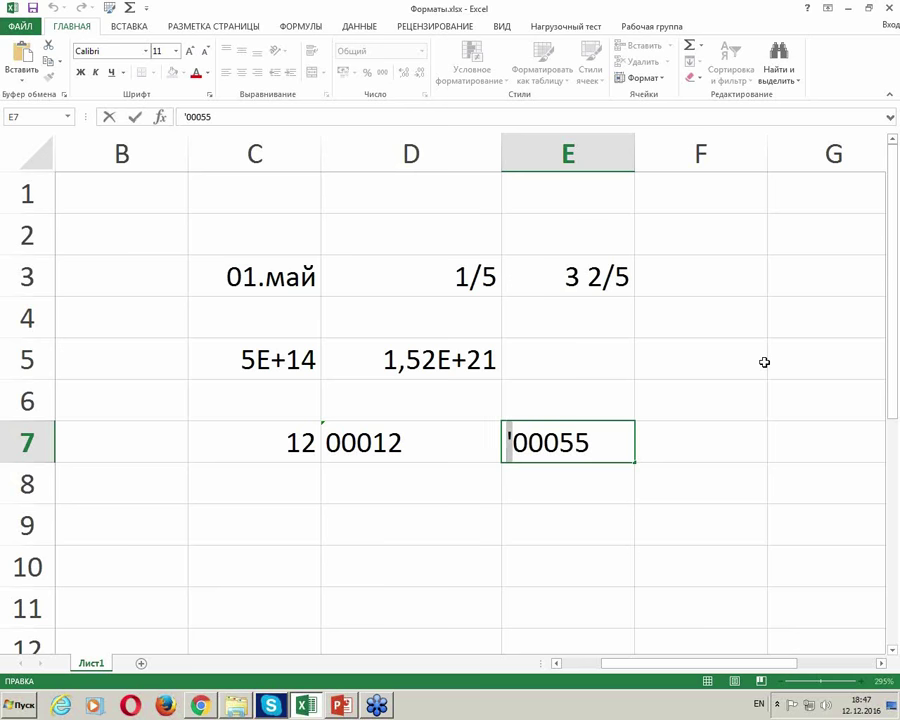
pyautogui.press('Return')
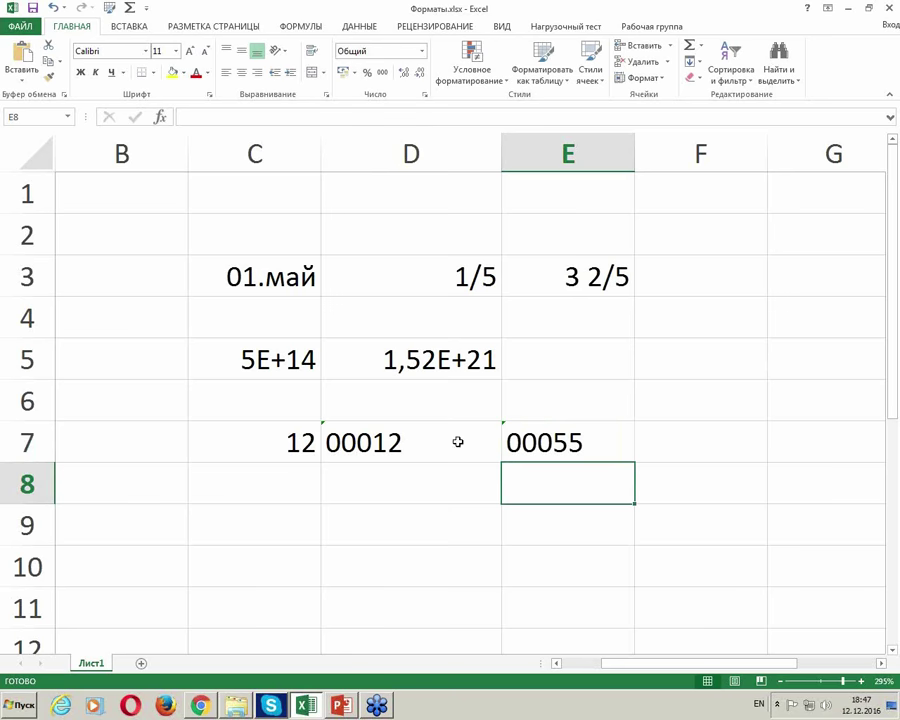
pyautogui.scroll(-7, 457, 441)
pyautogui.click(257, 391)
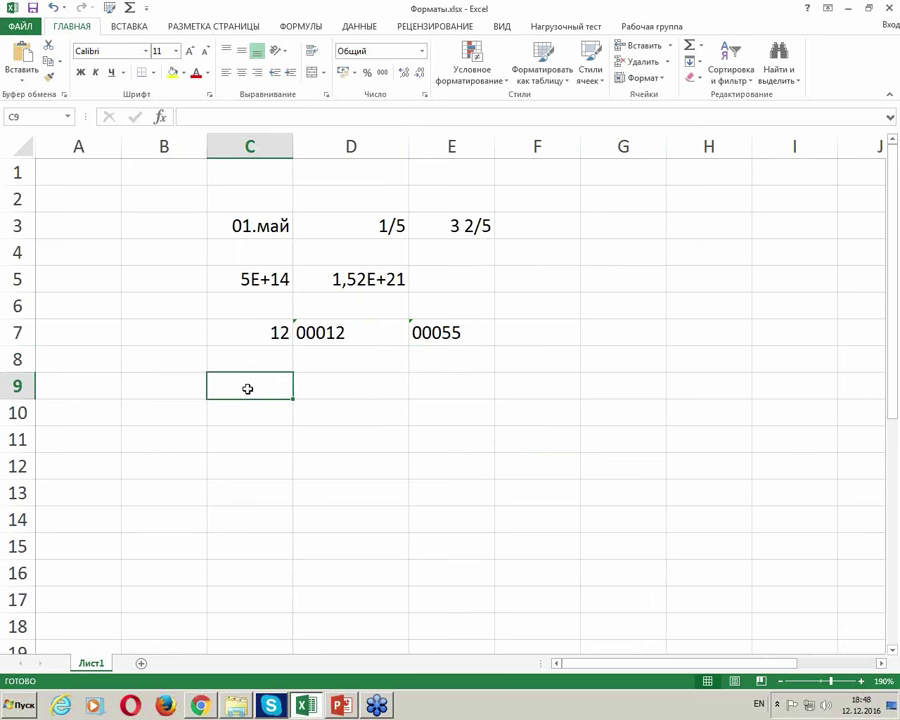
pyautogui.write('454657565646446455')
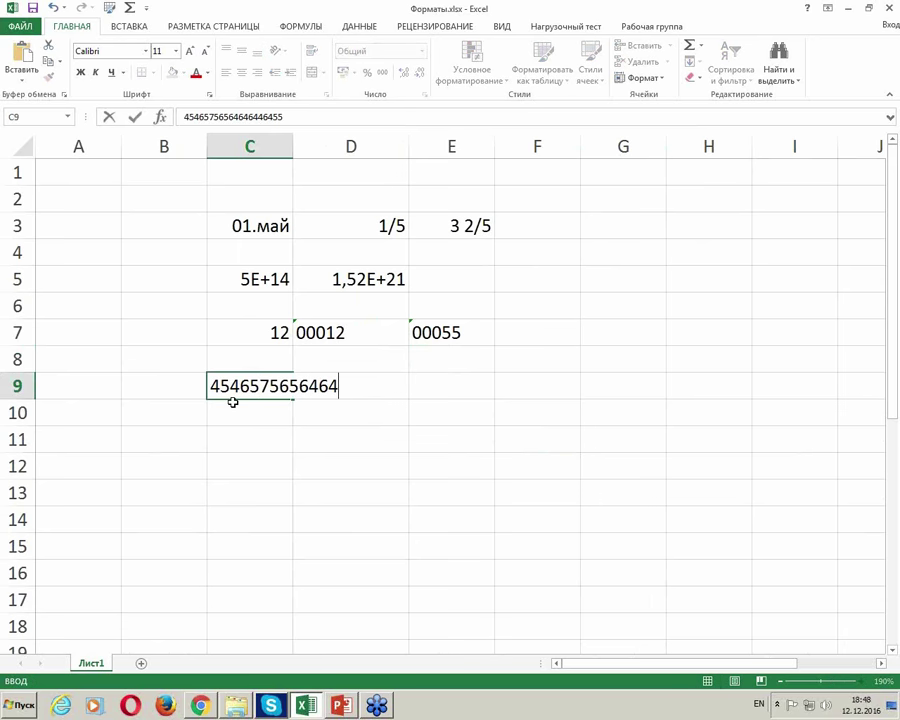
pyautogui.write('644645543546454364464466')
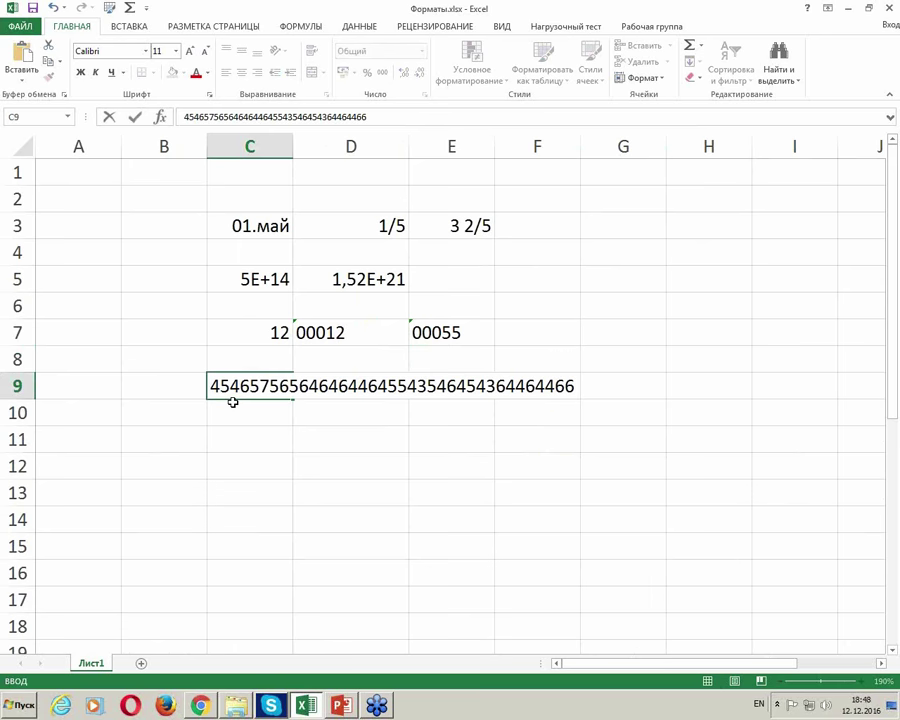
pyautogui.press('Return')
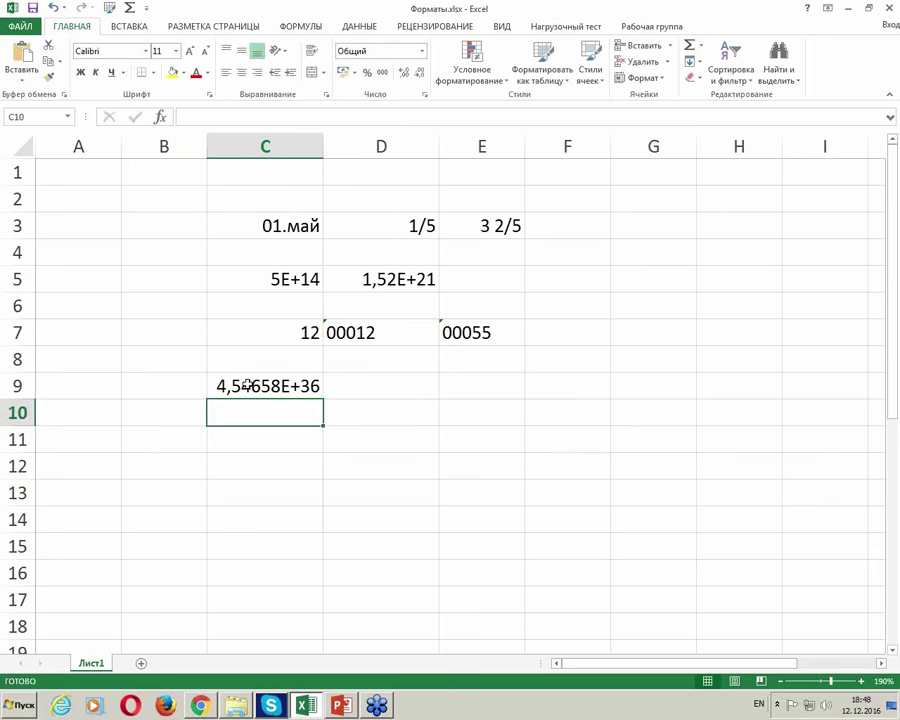
# Format C9 as Number with 0 decimal places so the long value shows in full
pyautogui.click(242, 384)
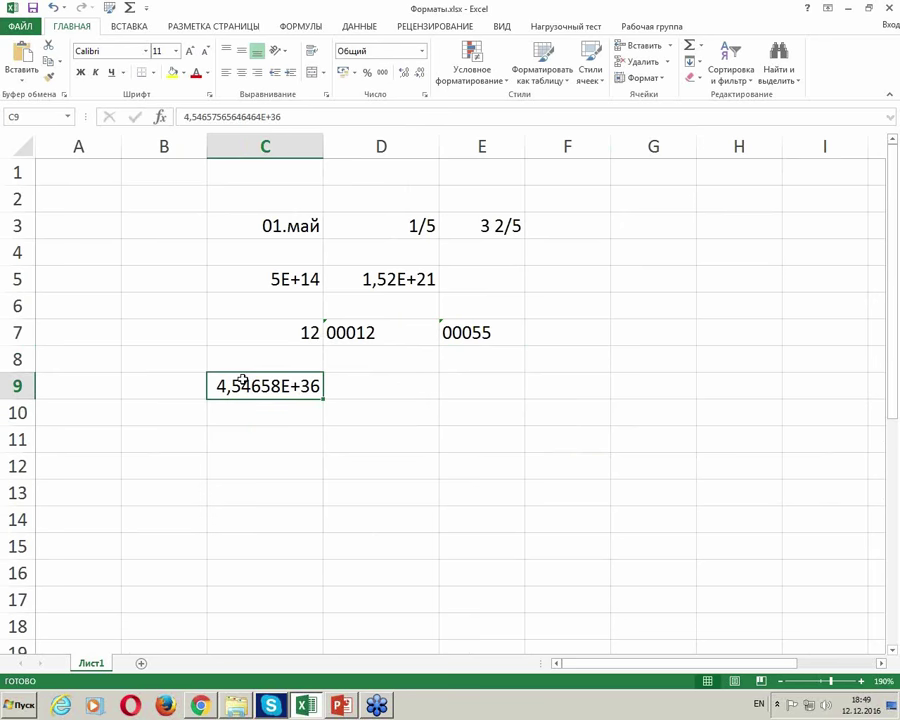
pyautogui.hotkey('ctrl', '1')
pyautogui.moveTo(406, 213); pyautogui.dragTo(463, 242)
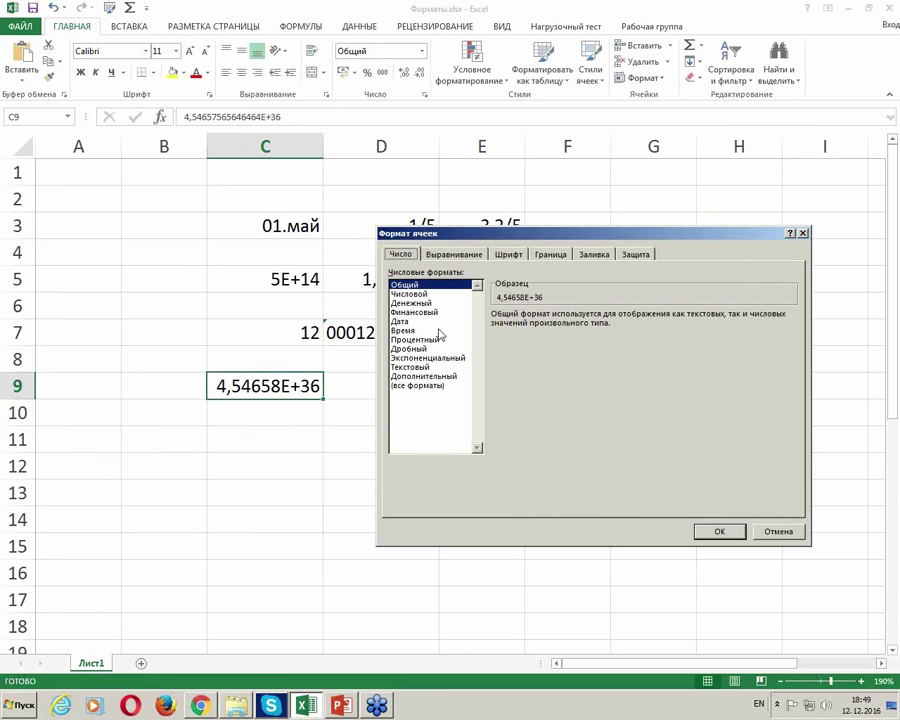
pyautogui.click(409, 294)
pyautogui.click(629, 319)
pyautogui.click(629, 319)
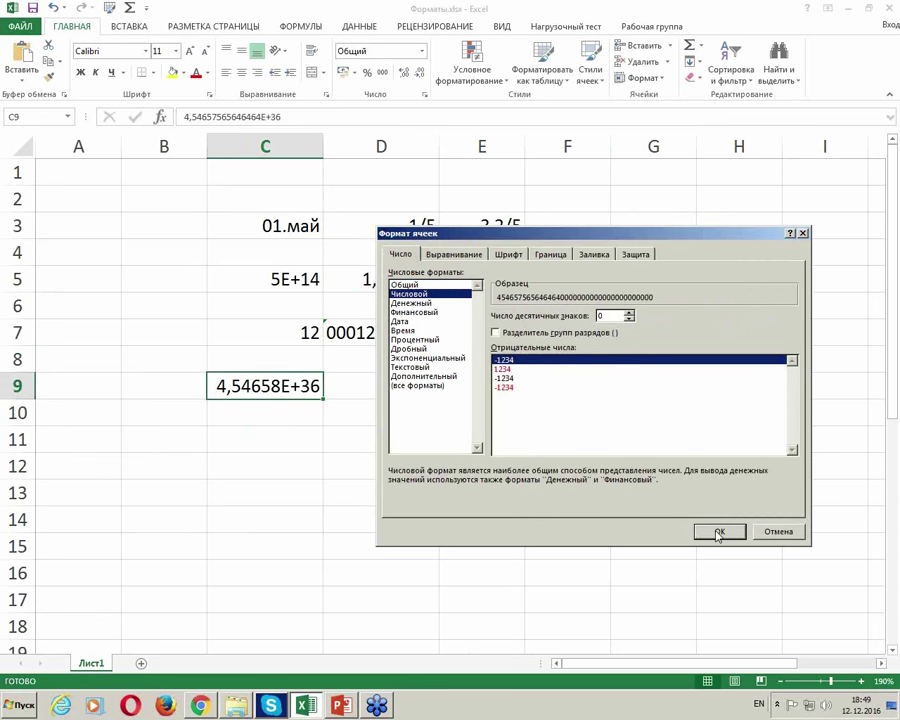
pyautogui.click(717, 530)
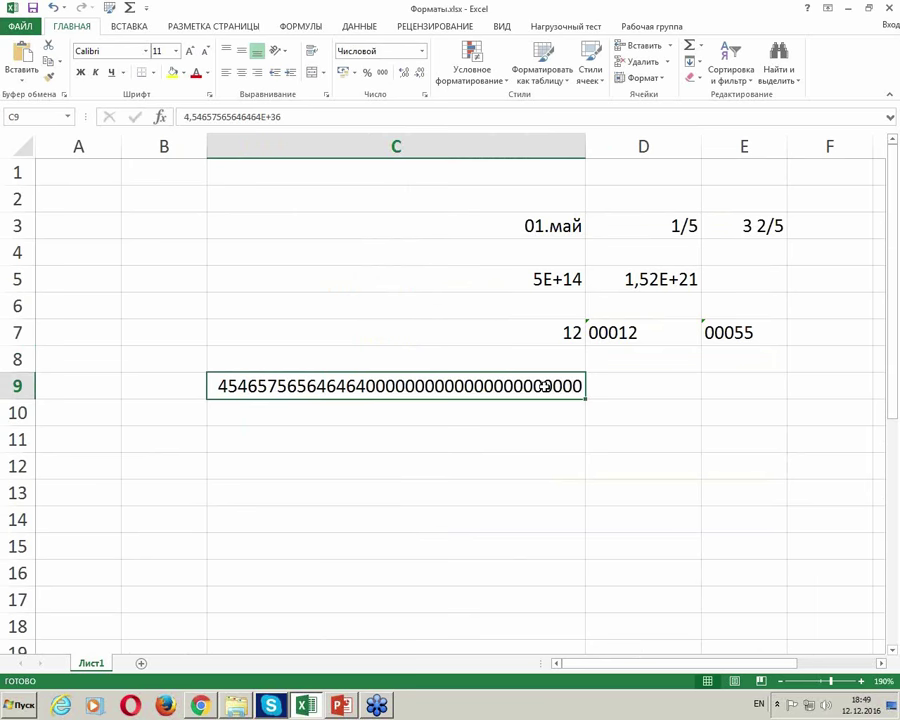
pyautogui.click(259, 439)
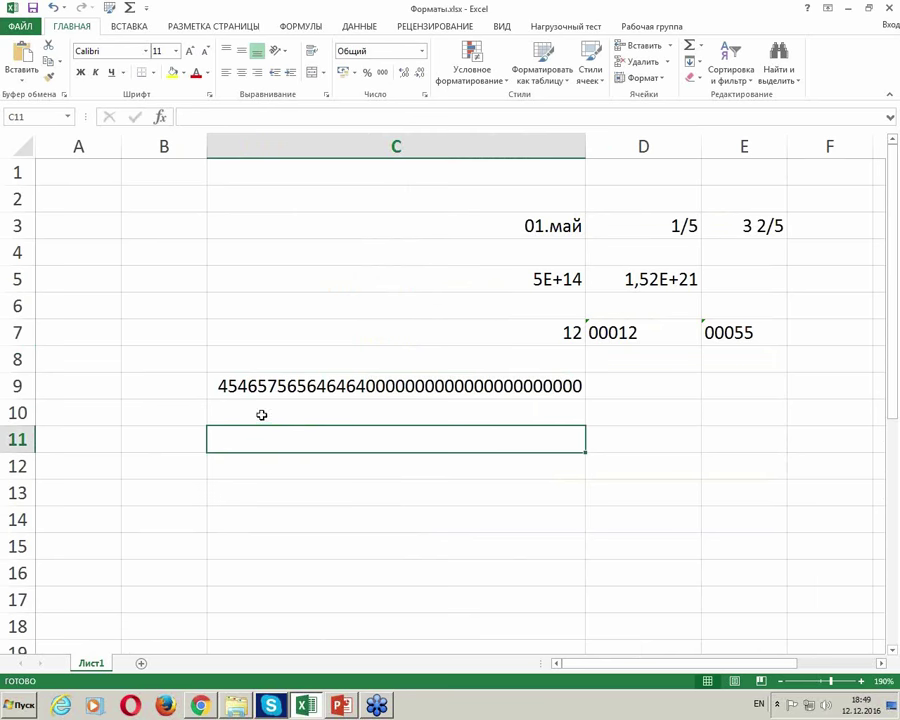
pyautogui.write("'4646")
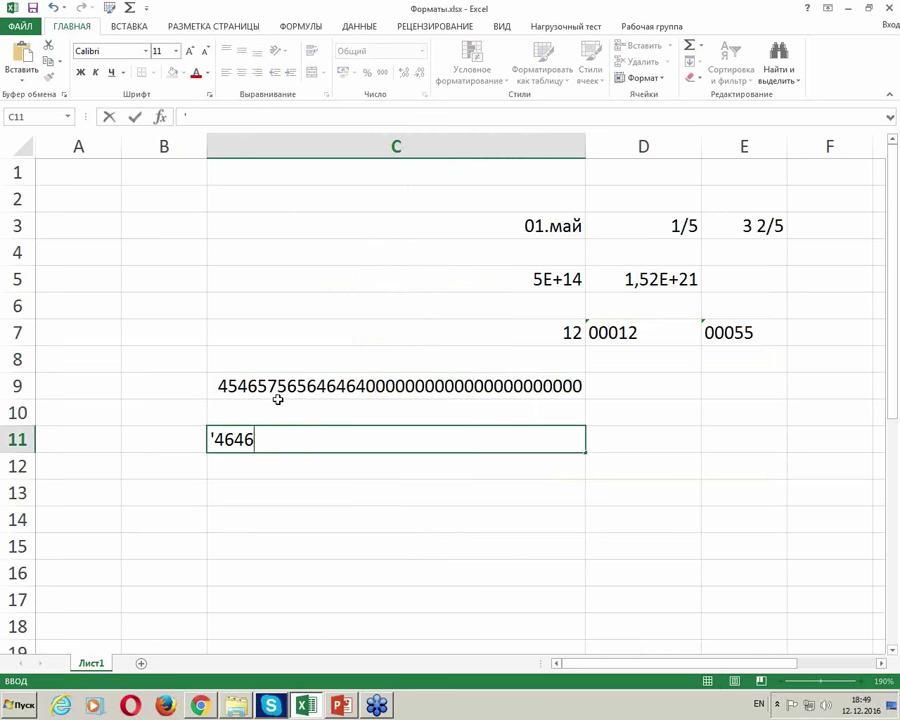
pyautogui.write('54575675655657575757657')
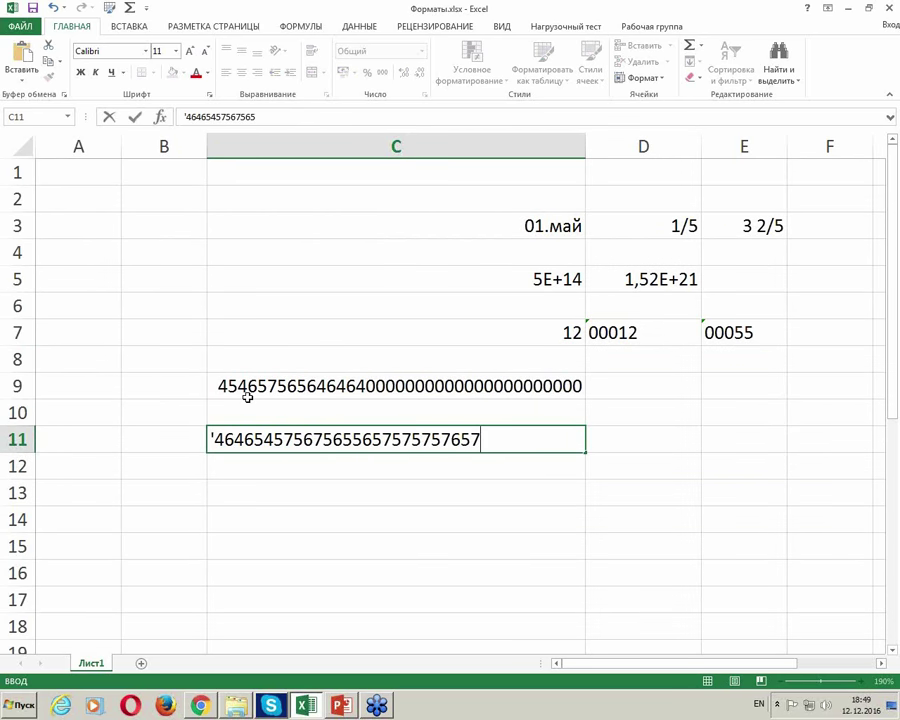
pyautogui.write('676786')
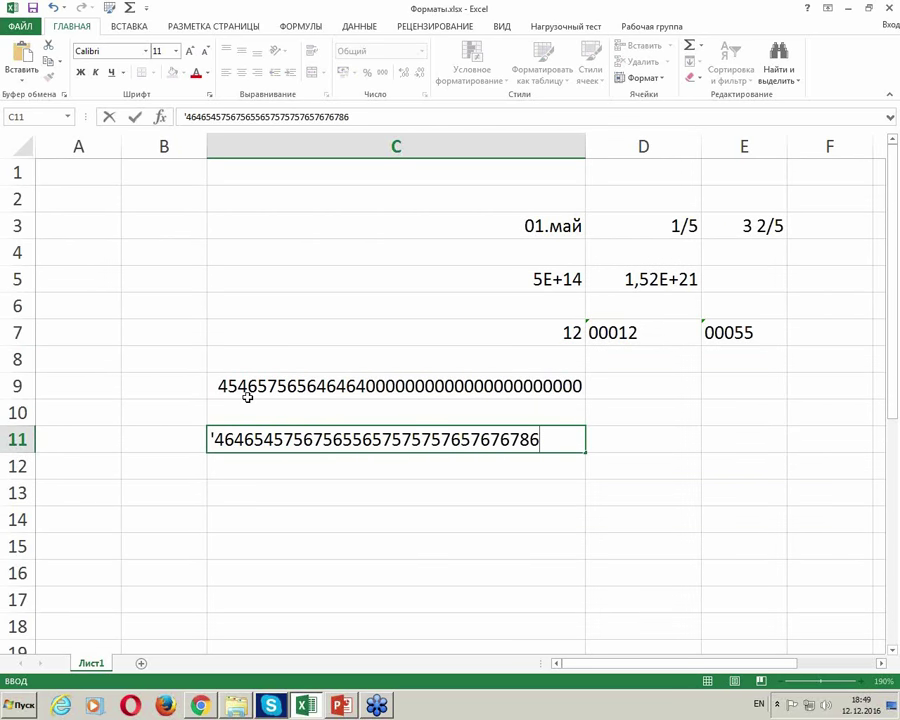
pyautogui.press('Return')
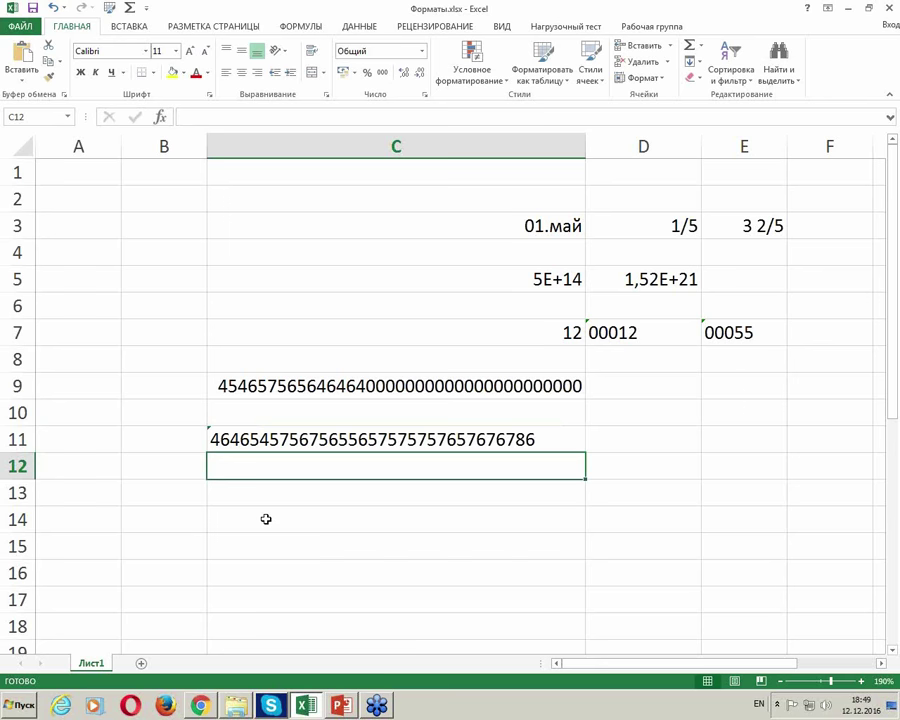
pyautogui.scroll(-1, 319, 415)
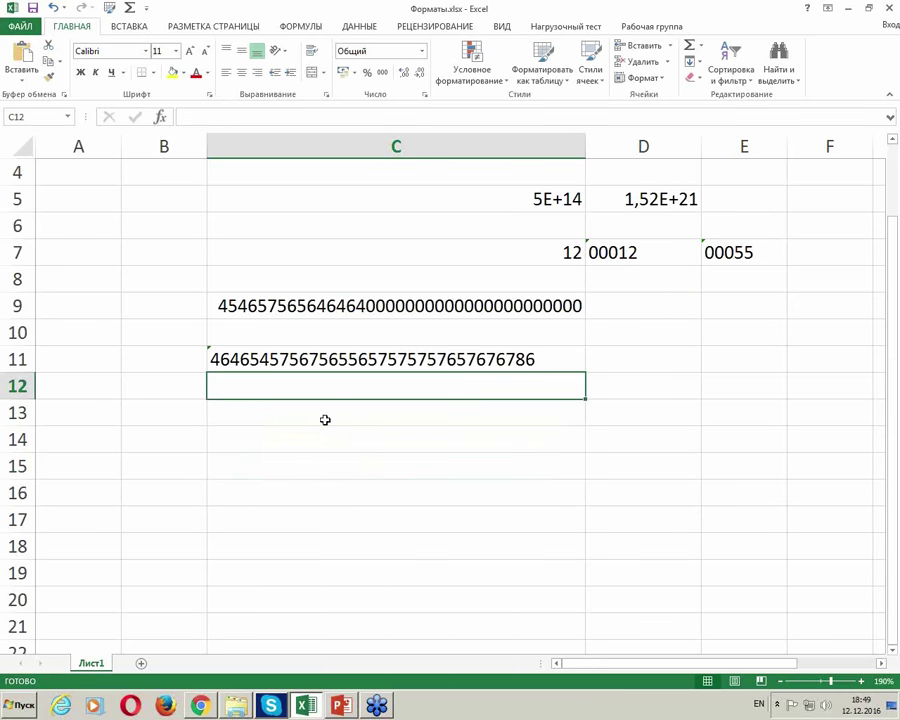
pyautogui.click(320, 429)
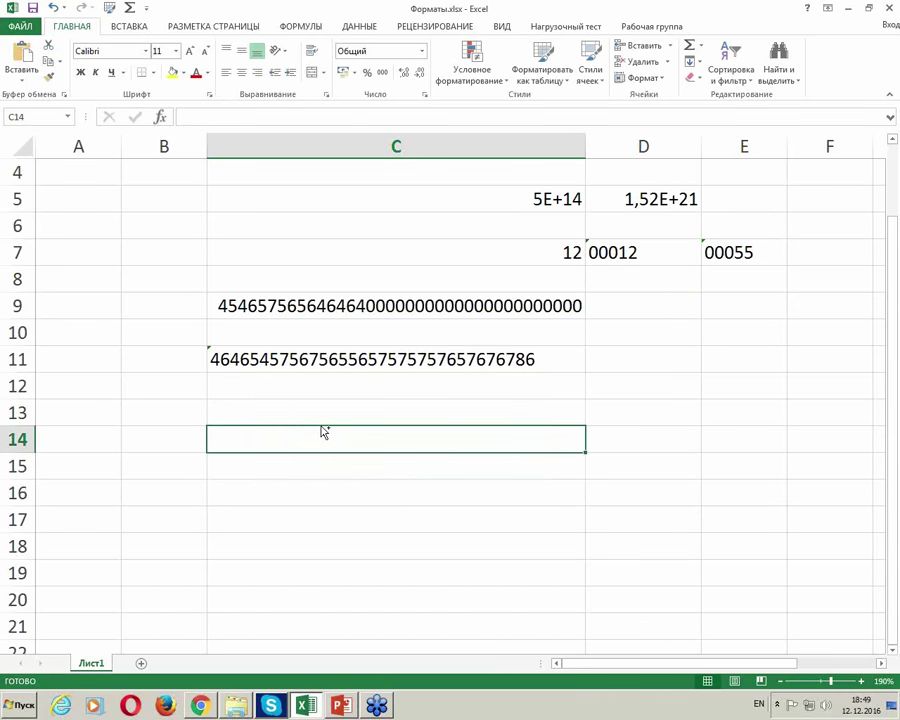
pyautogui.hotkey('ctrl', '1')
pyautogui.moveTo(641, 238); pyautogui.dragTo(578, 201)
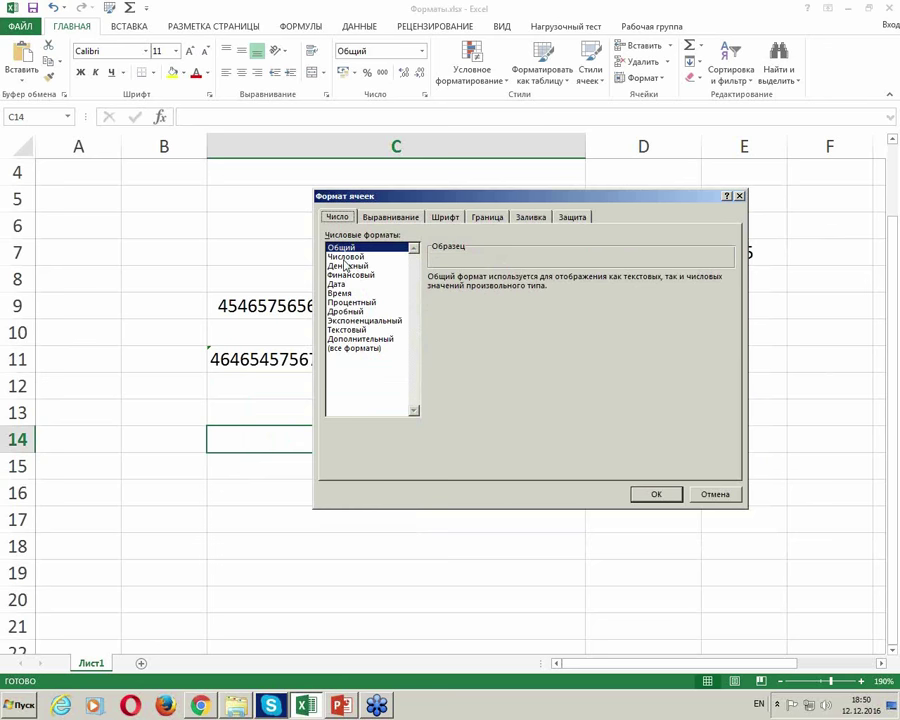
# Enter the values 5, -5 and 0 in G18:G20
pyautogui.press('Escape')
pyautogui.scroll(-4, 400, 460)
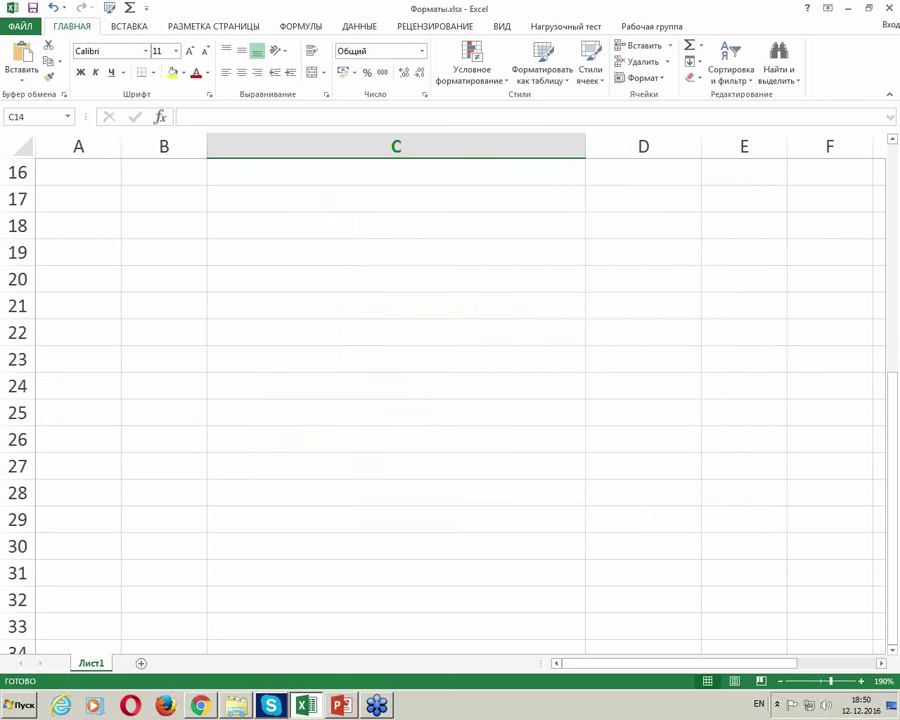
pyautogui.click(881, 663)
pyautogui.click(881, 663)
pyautogui.click(247, 226)
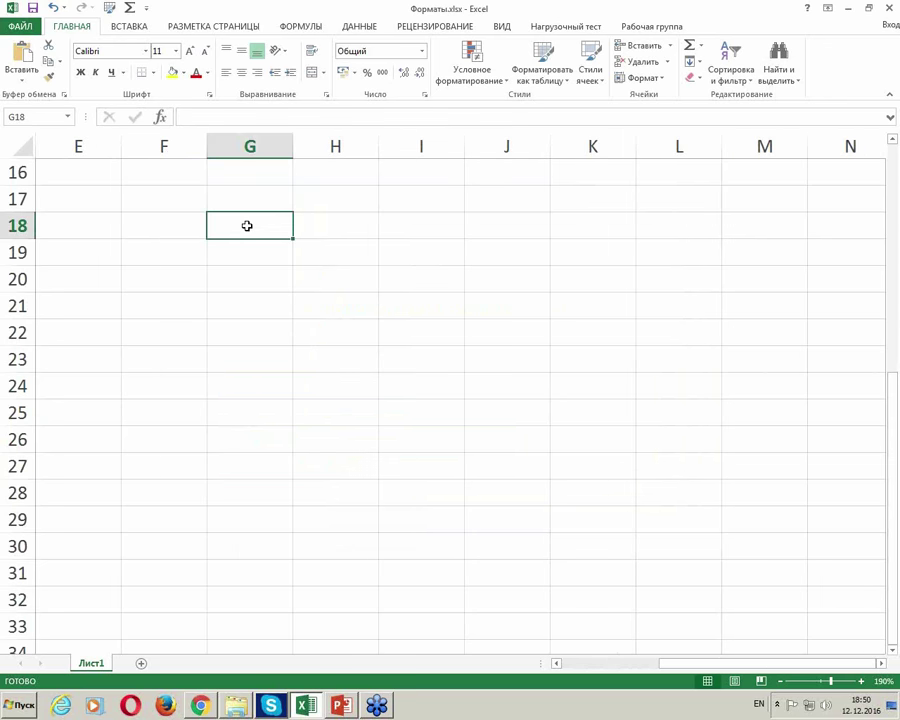
pyautogui.write('5')
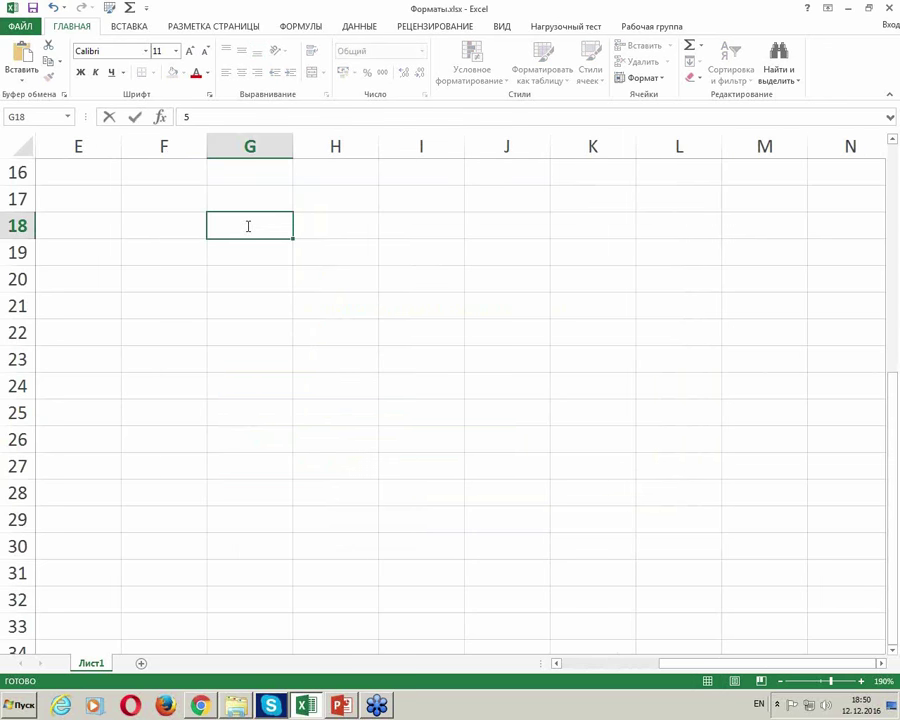
pyautogui.press('Return')
pyautogui.write('-')
pyautogui.press('Return')
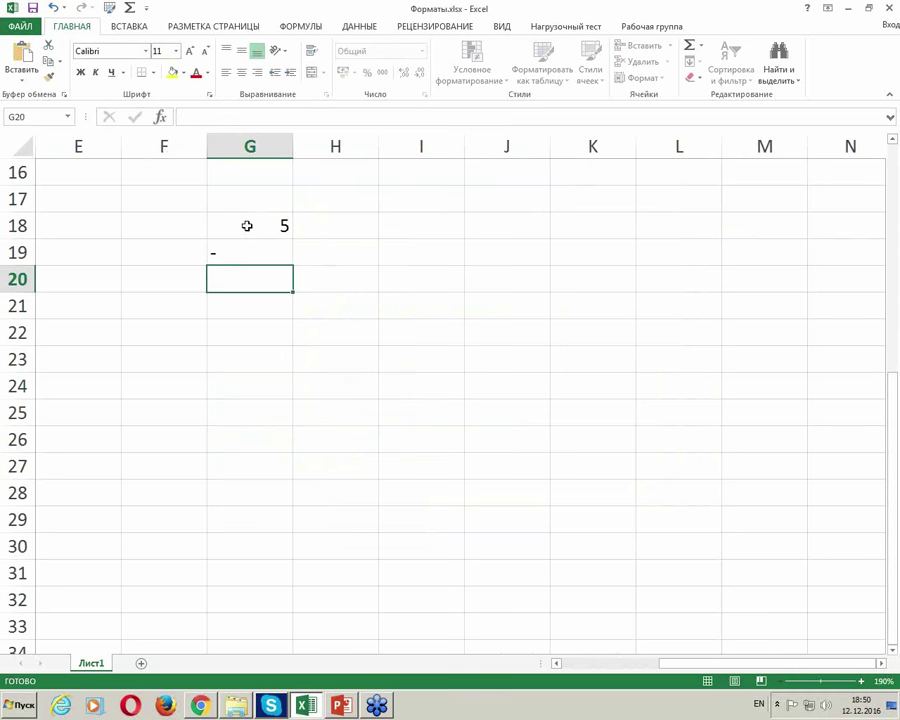
pyautogui.click(249, 243)
pyautogui.doubleClick(244, 246)
pyautogui.write('5')
pyautogui.press('Return')
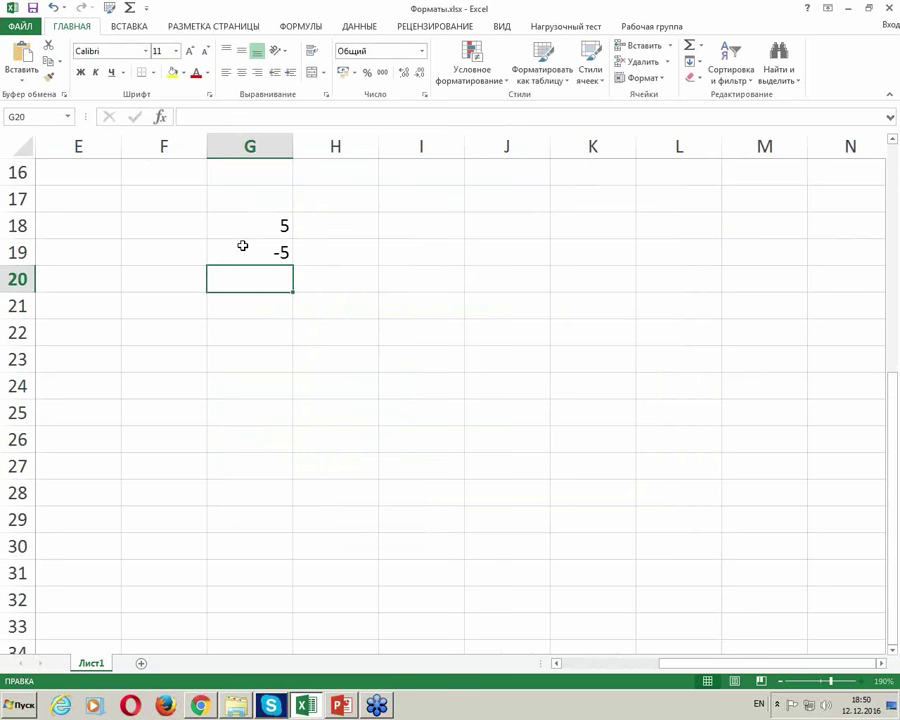
pyautogui.write('0')
pyautogui.press('Return')
# Copy the values 5, -5 and 0 from G18:G20 into H18:H20
pyautogui.moveTo(270, 225); pyautogui.dragTo(280, 268)
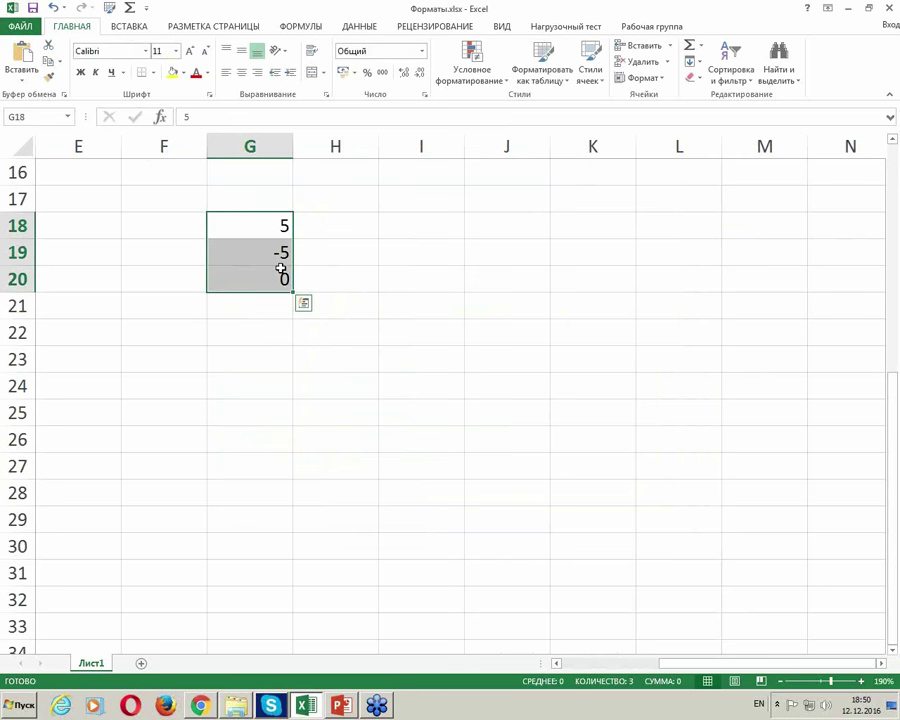
pyautogui.hotkey('ctrl', 'c')
pyautogui.click(352, 229)
pyautogui.press('Return')
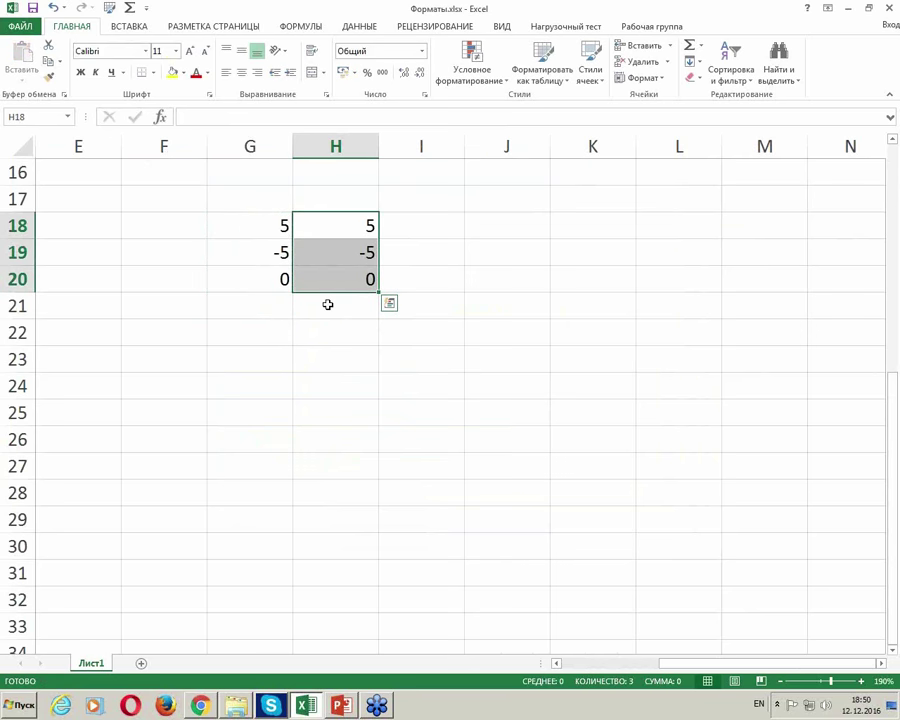
pyautogui.keyDown('ctrl'); pyautogui.scroll(3, 292, 375); pyautogui.keyUp('ctrl')
pyautogui.scroll(-2, 330, 330)
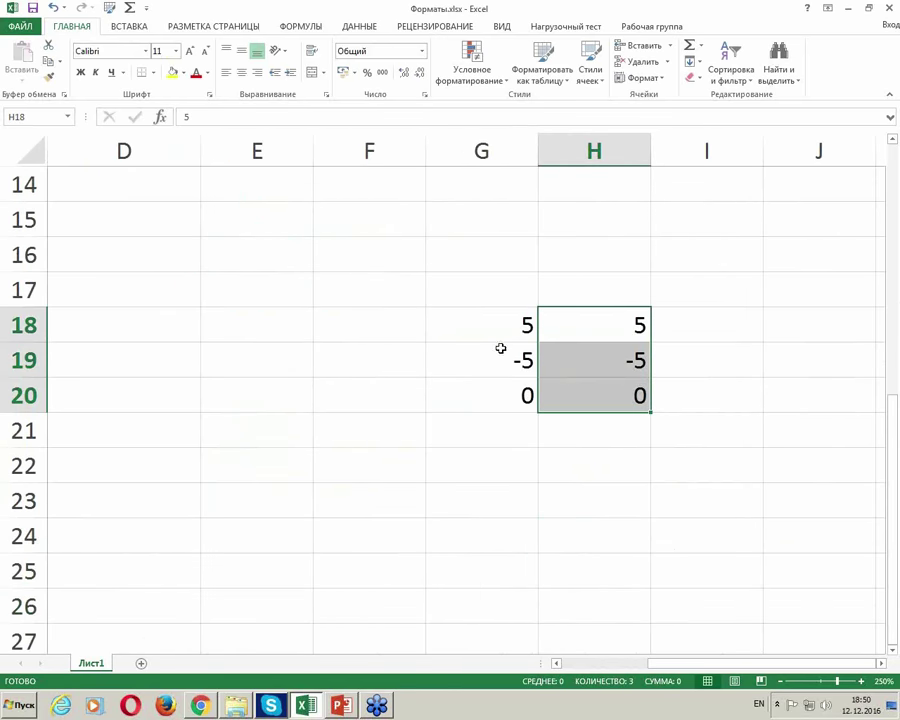
# Apply the currency format to G18:G20
pyautogui.moveTo(500, 335); pyautogui.dragTo(505, 395)
pyautogui.keyDown('ctrl'); pyautogui.scroll(1, 572, 447); pyautogui.keyUp('ctrl')
pyautogui.hotkey('ctrl', '1')
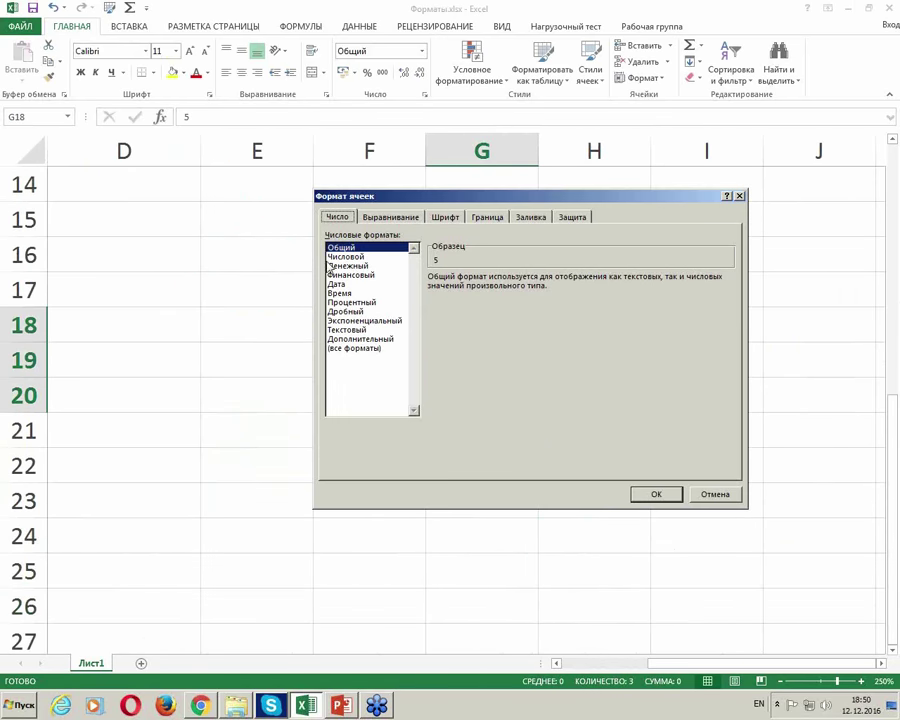
pyautogui.click(348, 266)
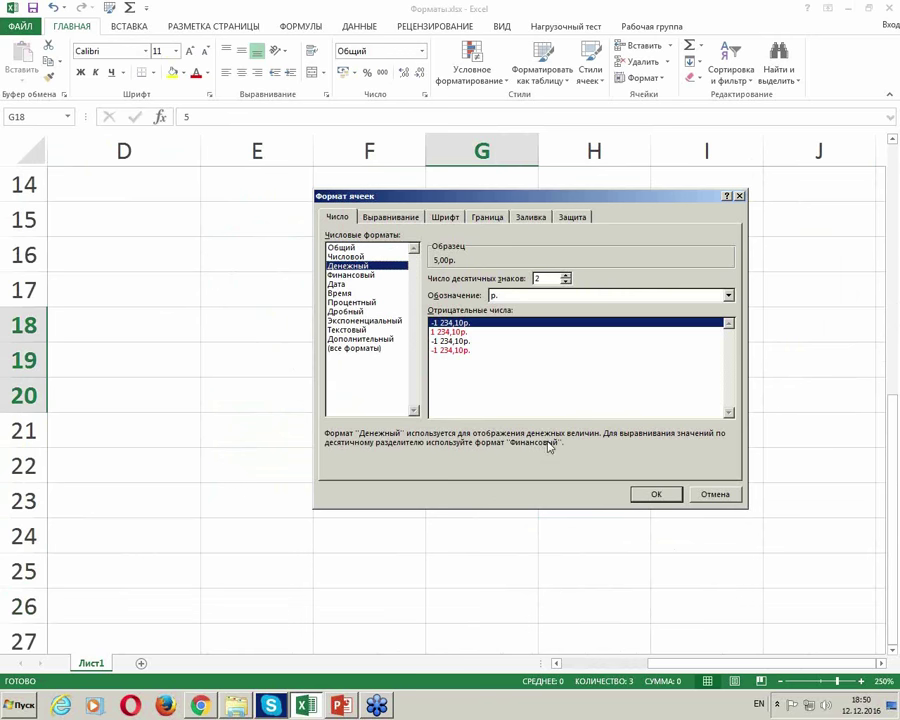
pyautogui.click(638, 497)
# Apply the accounting (Финансовый) format to H18:H20, showing zero as a dash
pyautogui.moveTo(617, 322); pyautogui.dragTo(615, 385)
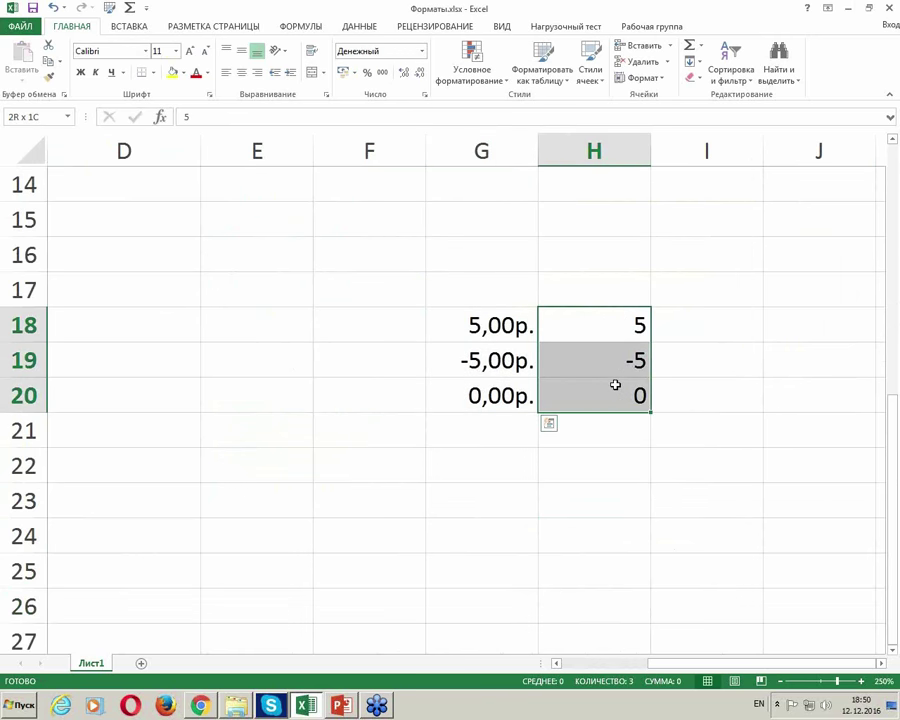
pyautogui.hotkey('ctrl', '1')
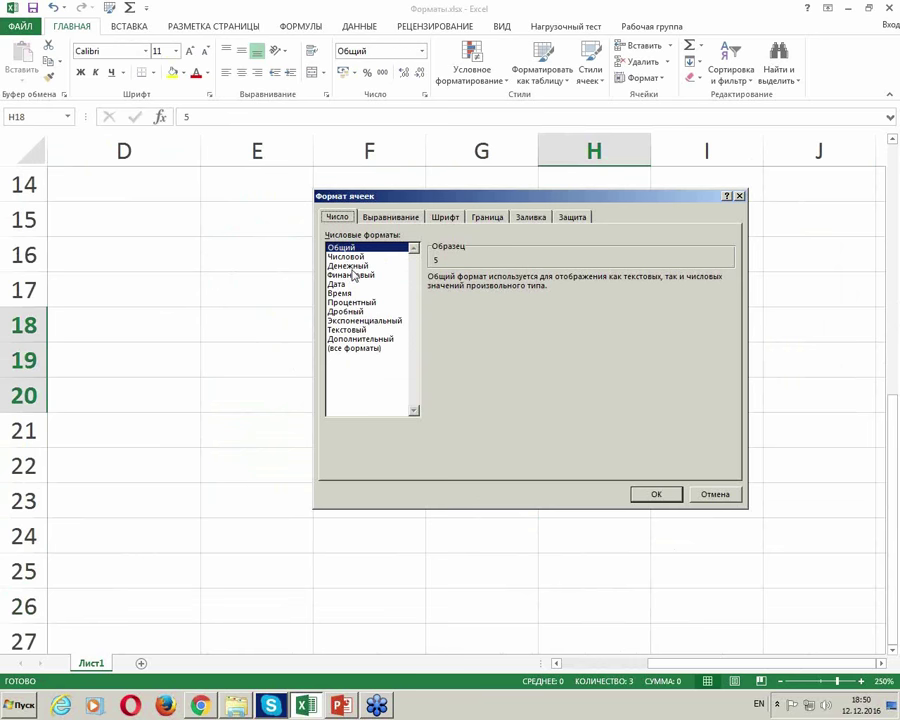
pyautogui.click(352, 274)
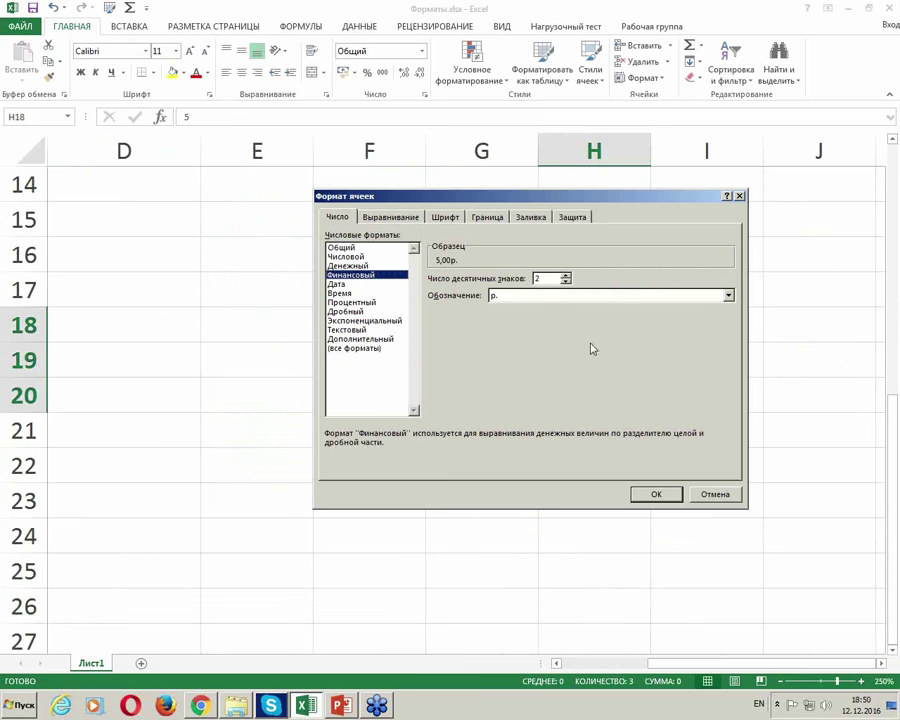
pyautogui.click(656, 494)
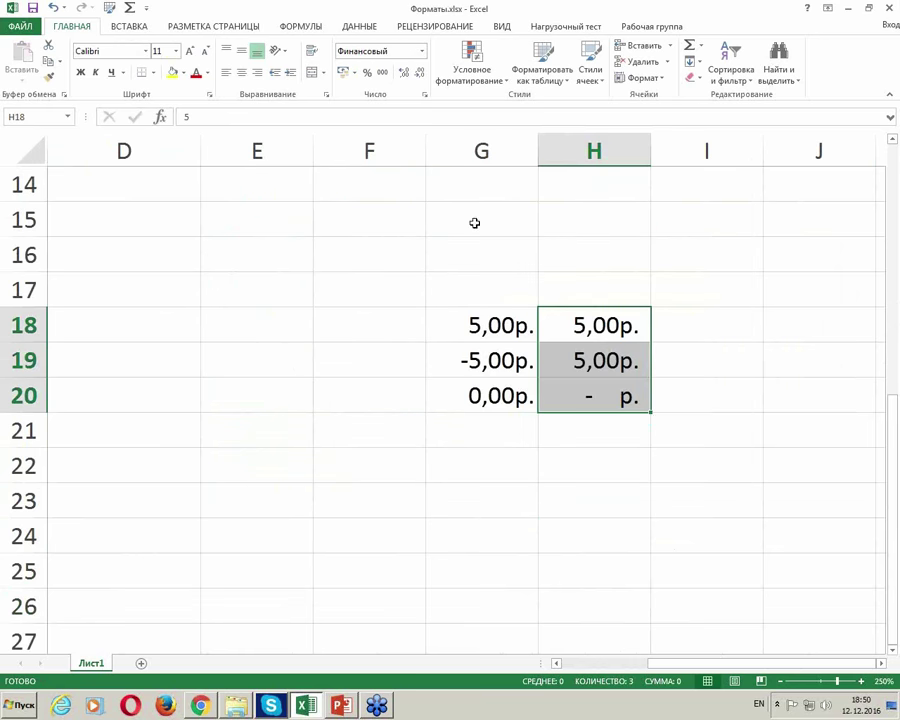
pyautogui.click(546, 517)
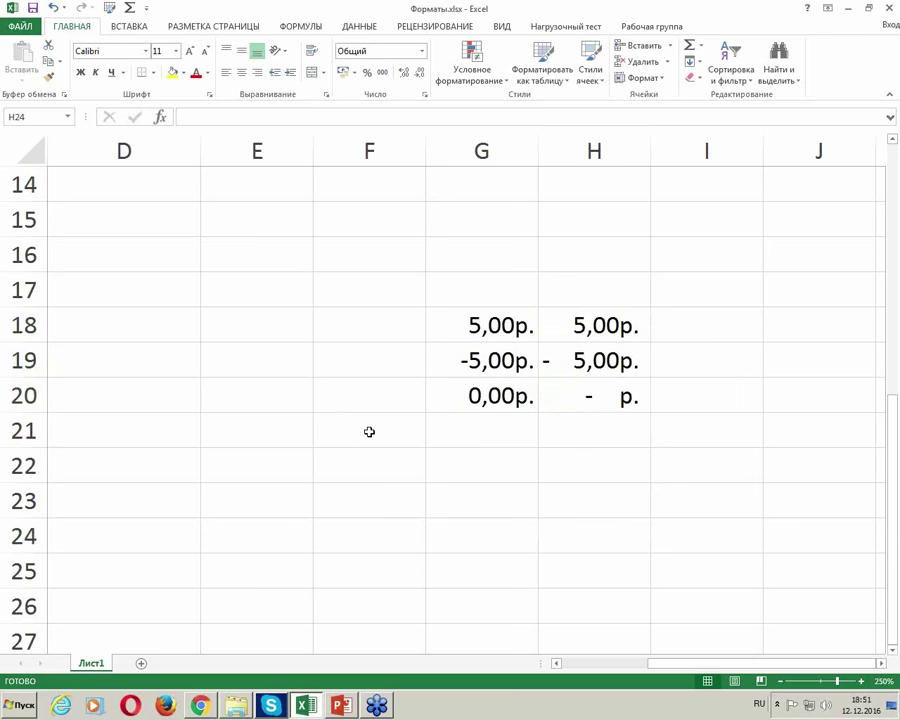
pyautogui.click(362, 262)
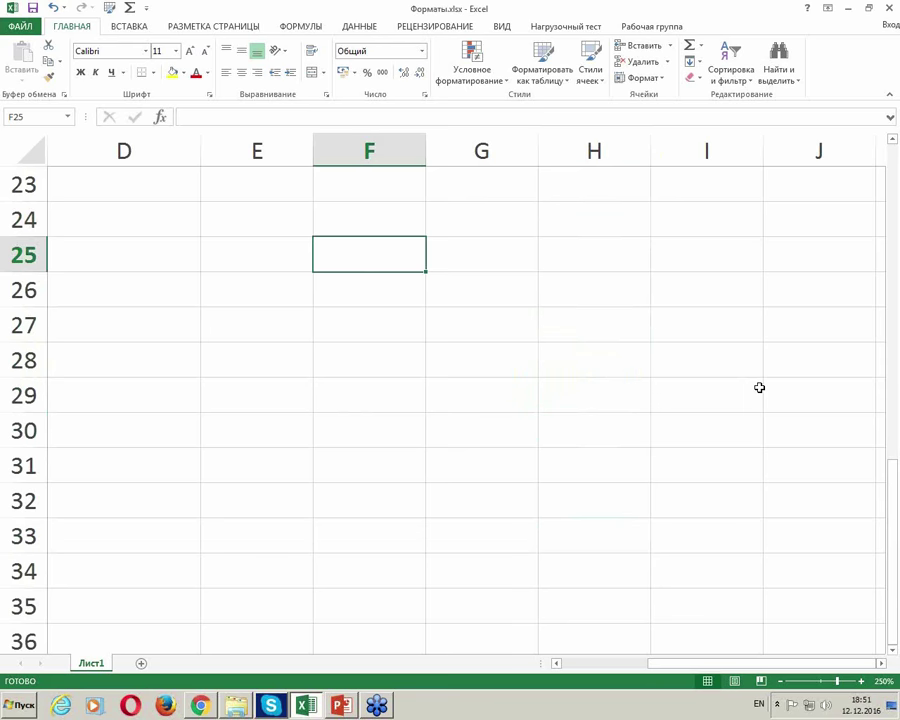
# Enter 12-12-16 in F25 so it becomes the date 12.12.2016, and open its date format options
pyautogui.write('12-')
pyautogui.write('12')
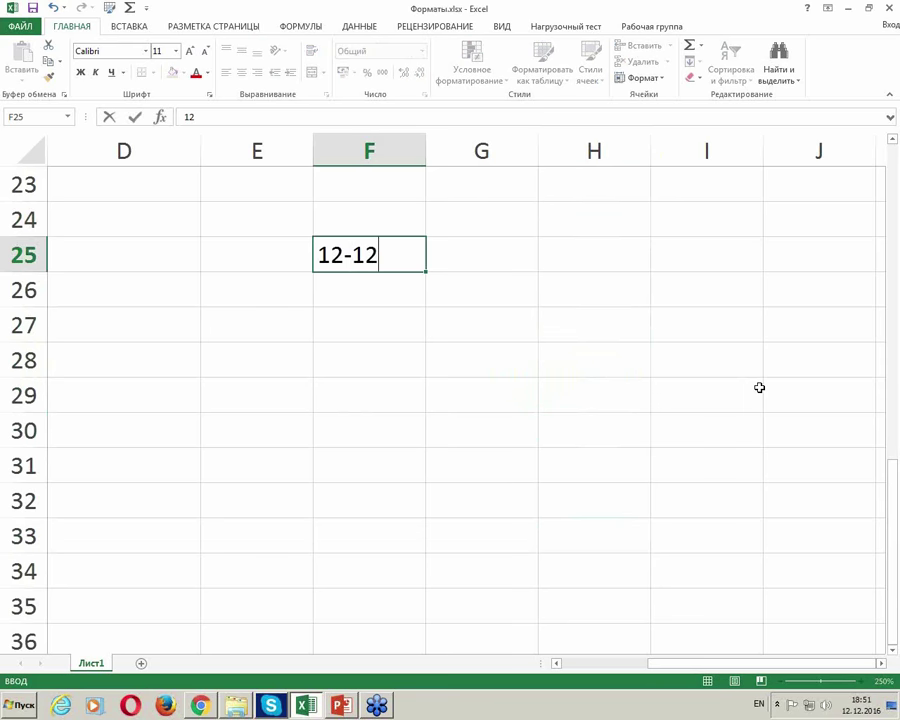
pyautogui.write('-')
pyautogui.write('16')
pyautogui.press('Return')
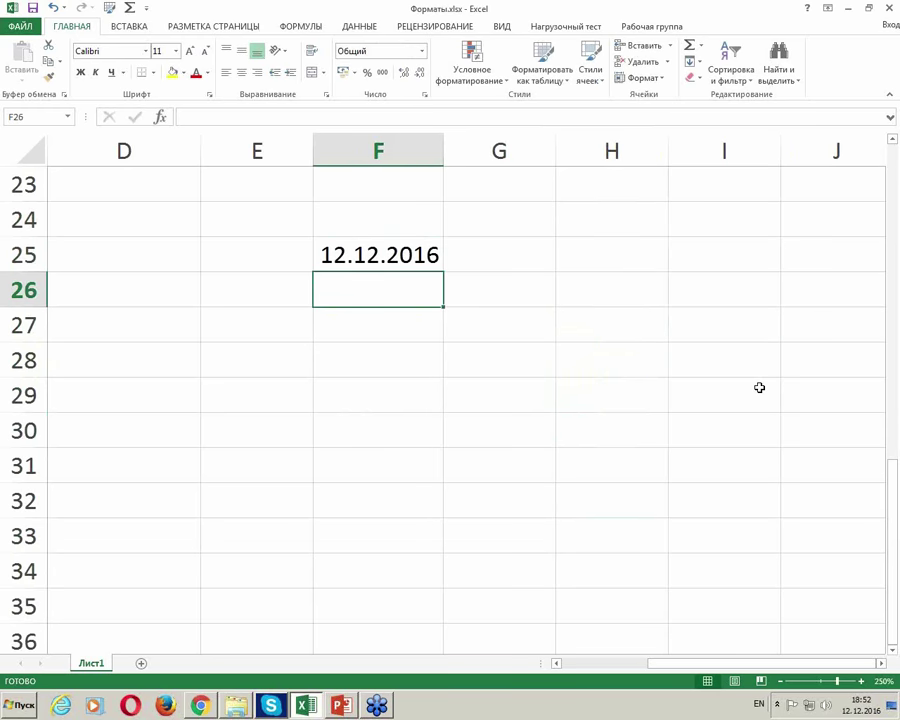
pyautogui.press('Up')
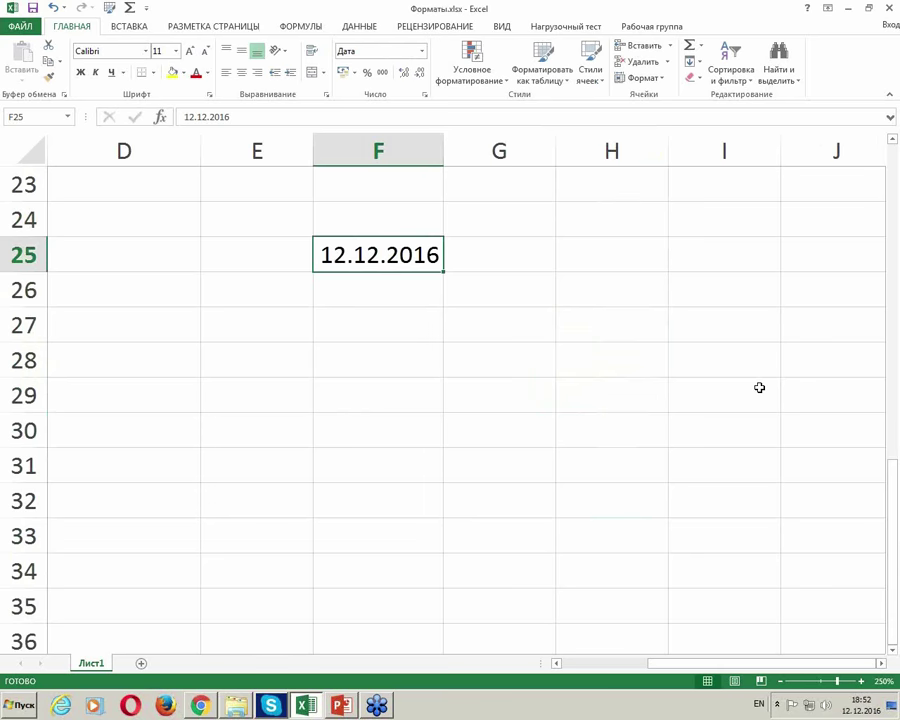
pyautogui.hotkey('ctrl', '1')
pyautogui.moveTo(462, 198)
pyautogui.mouseDown()
pyautogui.moveTo(593, 225)
pyautogui.moveTo(380, 330)
pyautogui.moveTo(378, 297)
pyautogui.mouseUp()
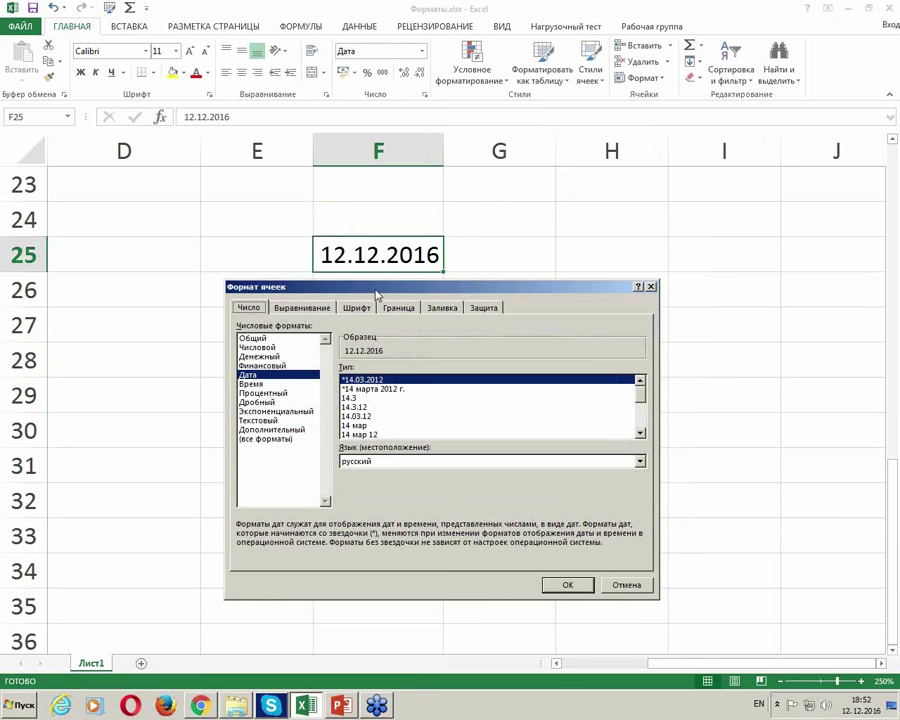
# Apply the long '14 марта 2012 г.' date style to F25, then revert to short *14.03.2012
pyautogui.click(353, 389)
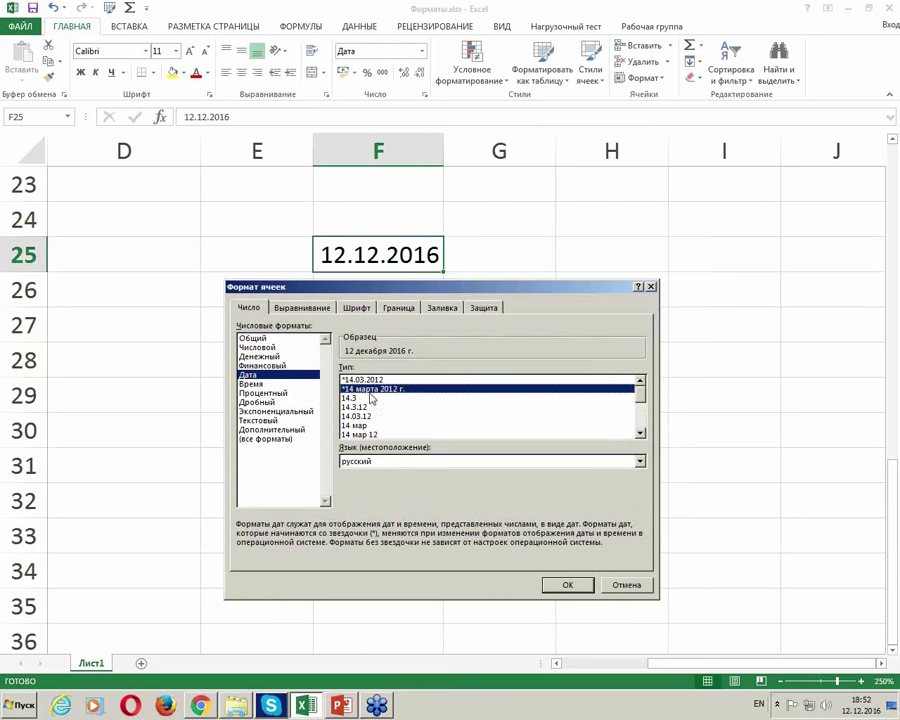
pyautogui.click(567, 585)
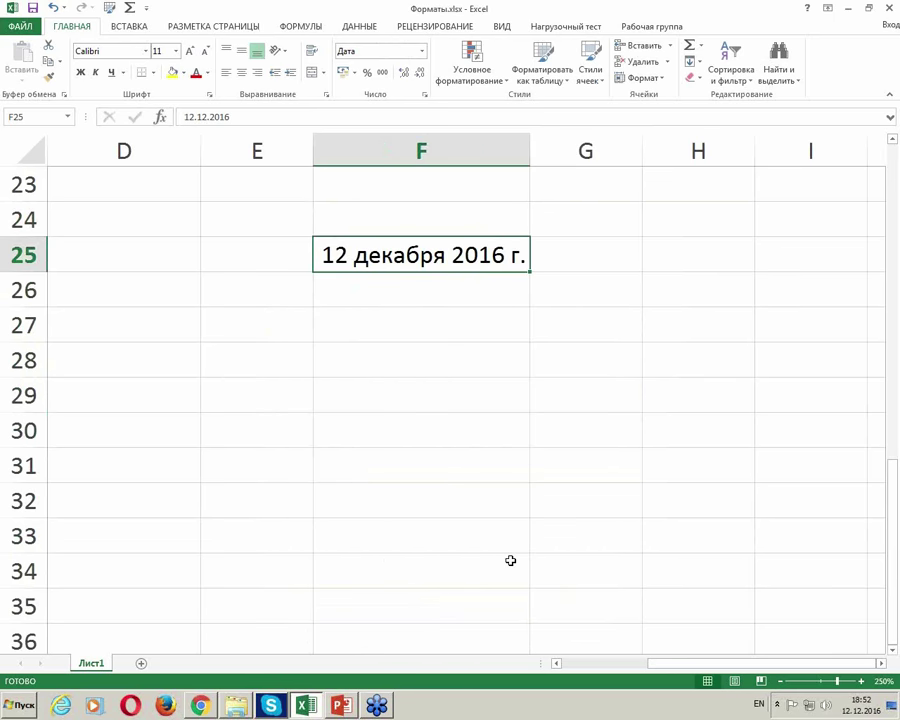
pyautogui.hotkey('ctrl', '1')
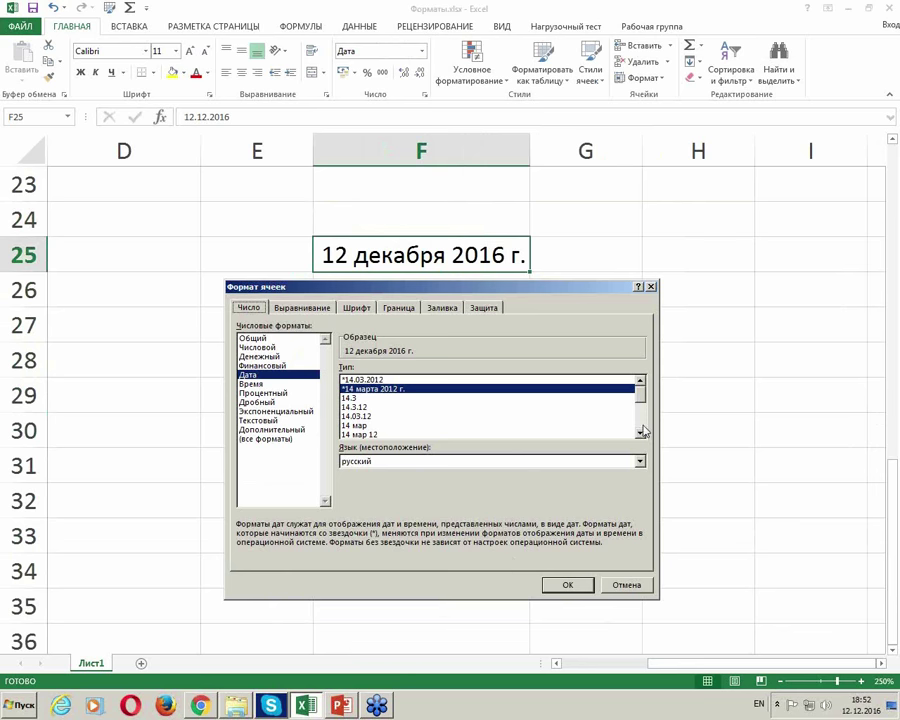
pyautogui.click(640, 434)
pyautogui.click(640, 434)
pyautogui.click(640, 434)
pyautogui.click(640, 434)
pyautogui.click(640, 434)
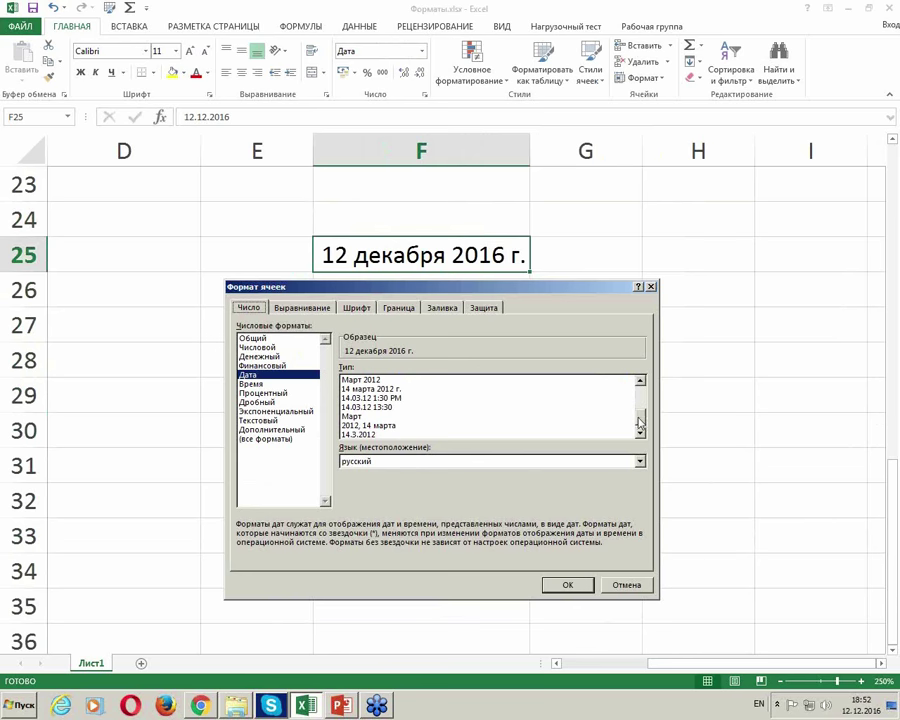
pyautogui.scroll(5, 588, 403)
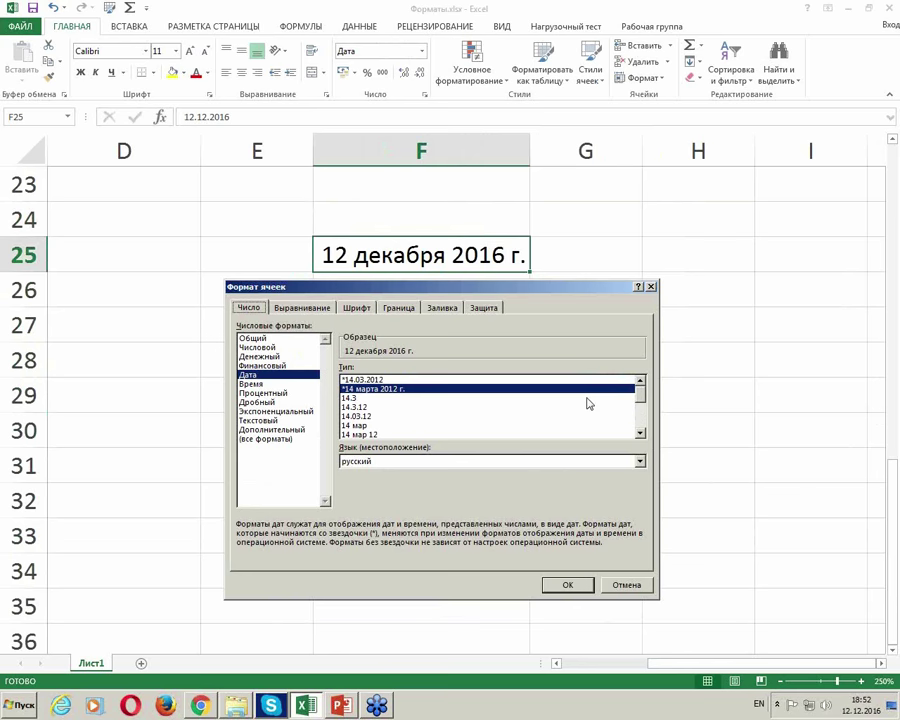
pyautogui.click(365, 380)
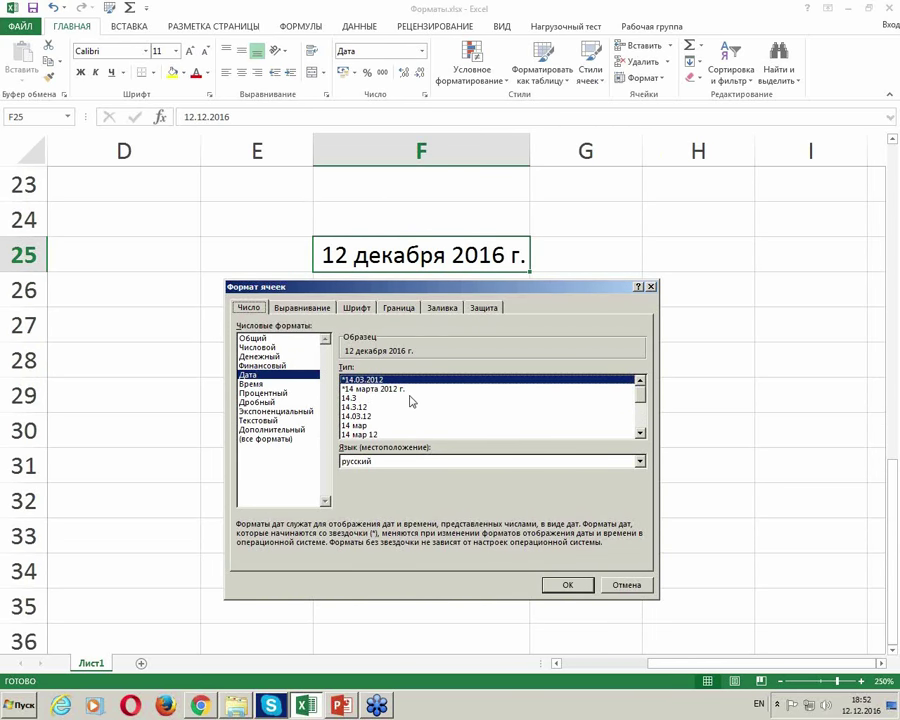
pyautogui.click(550, 585)
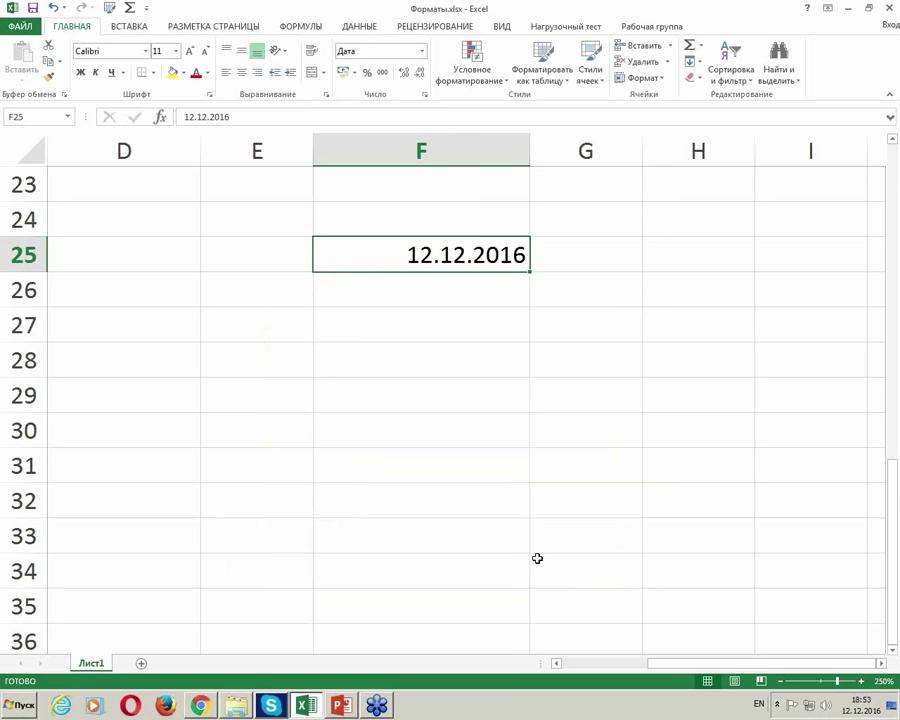
pyautogui.hotkey('ctrl', '1')
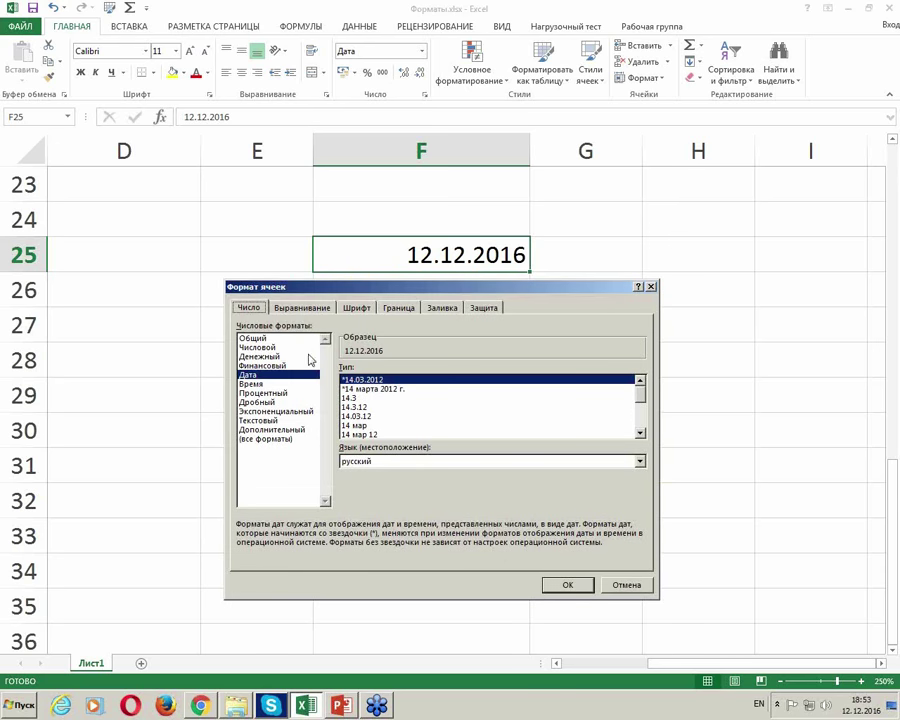
# Browse the date types and keep the short *14.03.2012 type selected for F25
pyautogui.click(640, 434)
pyautogui.click(640, 434)
pyautogui.click(640, 434)
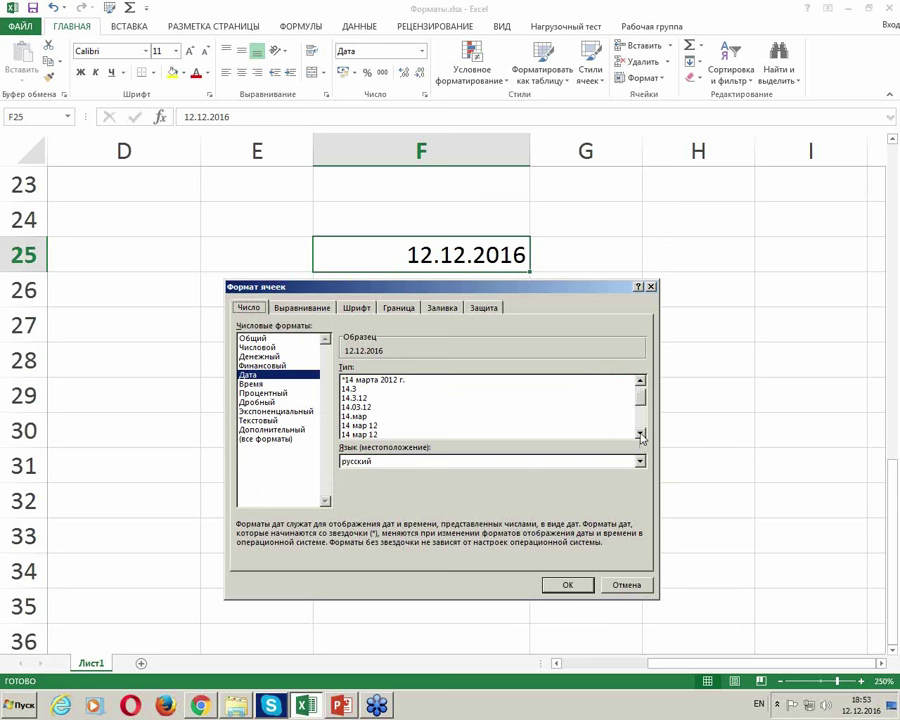
pyautogui.click(640, 434)
pyautogui.click(640, 434)
pyautogui.click(640, 434)
pyautogui.click(640, 434)
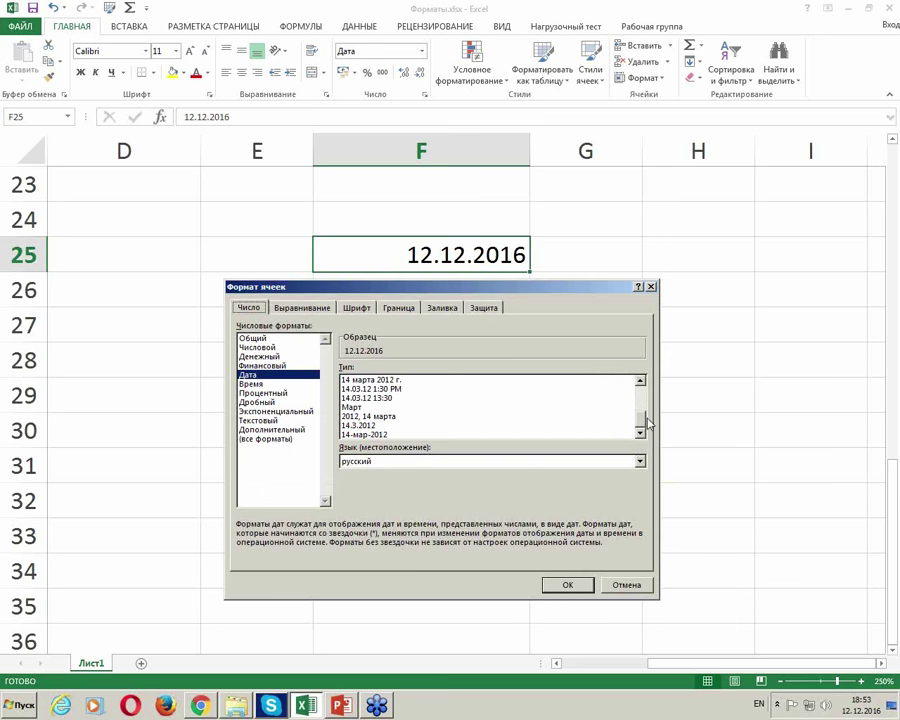
pyautogui.moveTo(641, 420); pyautogui.dragTo(641, 386)
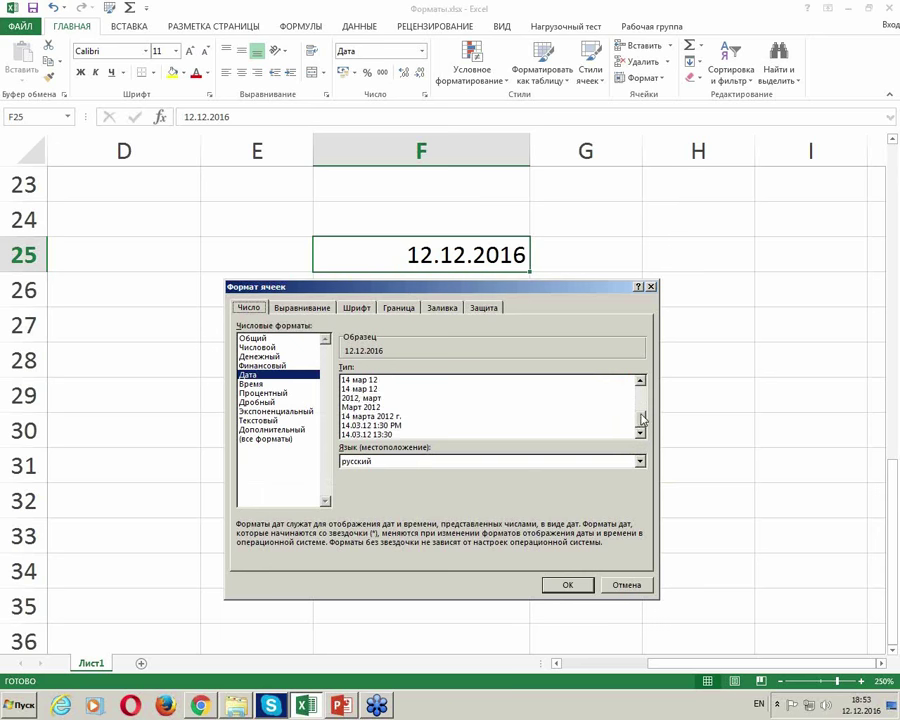
pyautogui.click(528, 379)
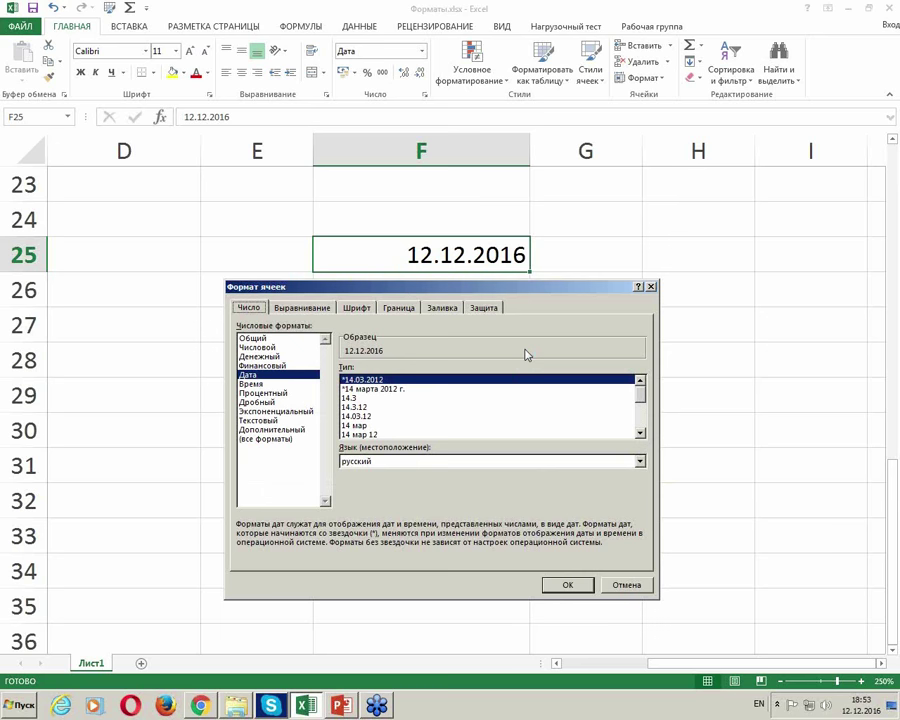
pyautogui.moveTo(527, 286); pyautogui.dragTo(544, 301)
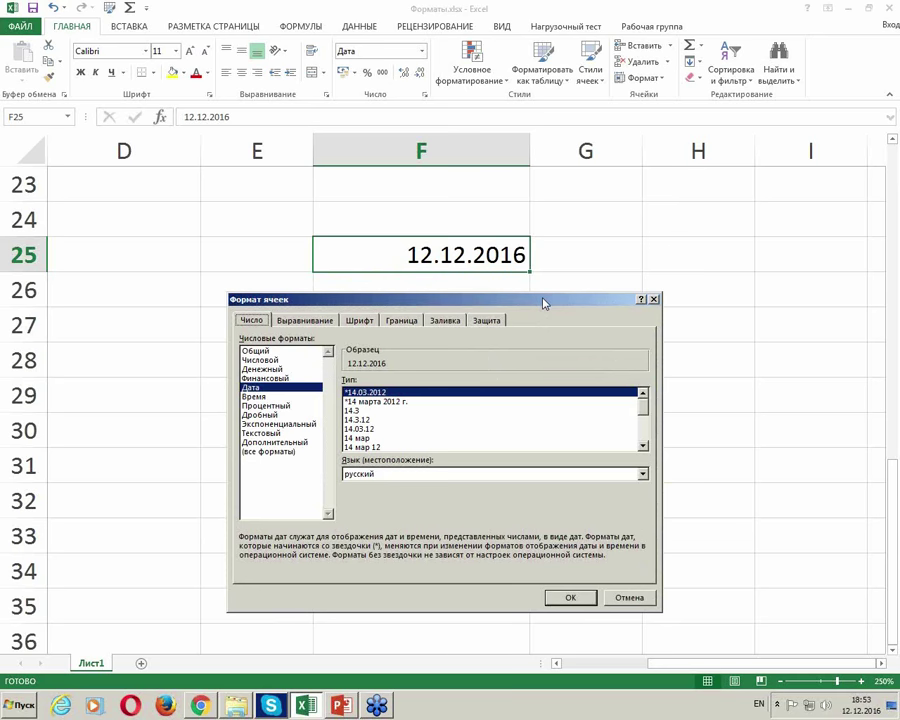
# Apply the custom format ДД.ММ.ГГГГ ДДДД to F25 to show the weekday
pyautogui.click(268, 451)
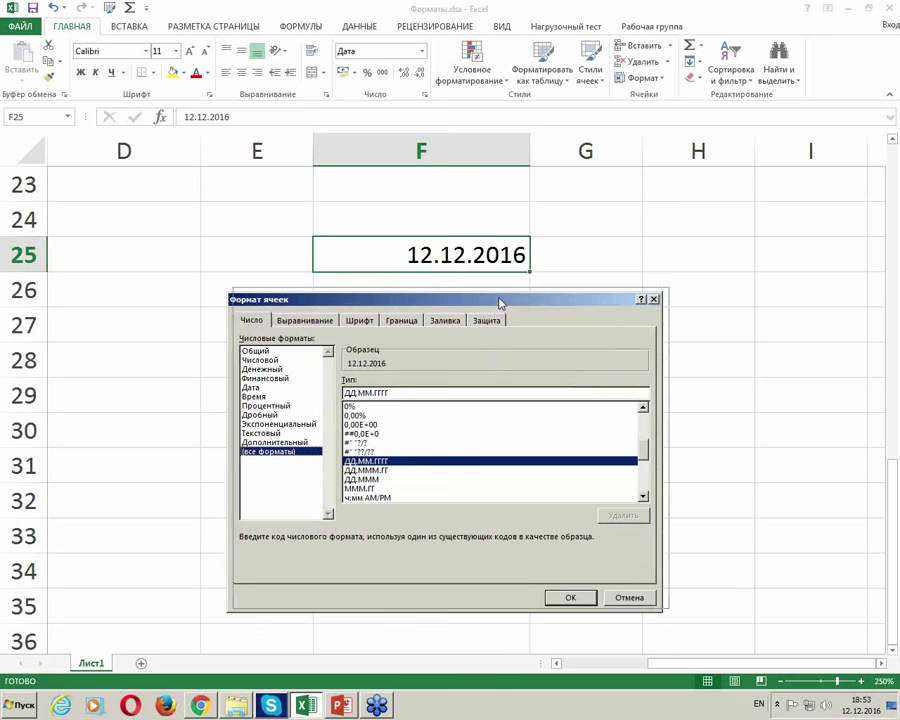
pyautogui.moveTo(498, 300); pyautogui.dragTo(505, 294)
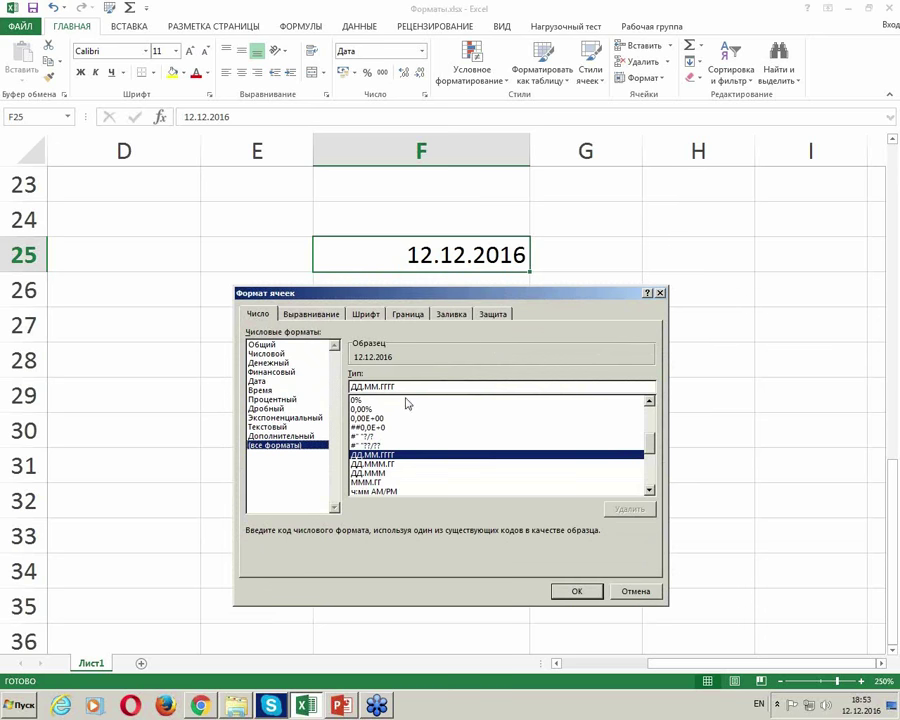
pyautogui.click(483, 492)
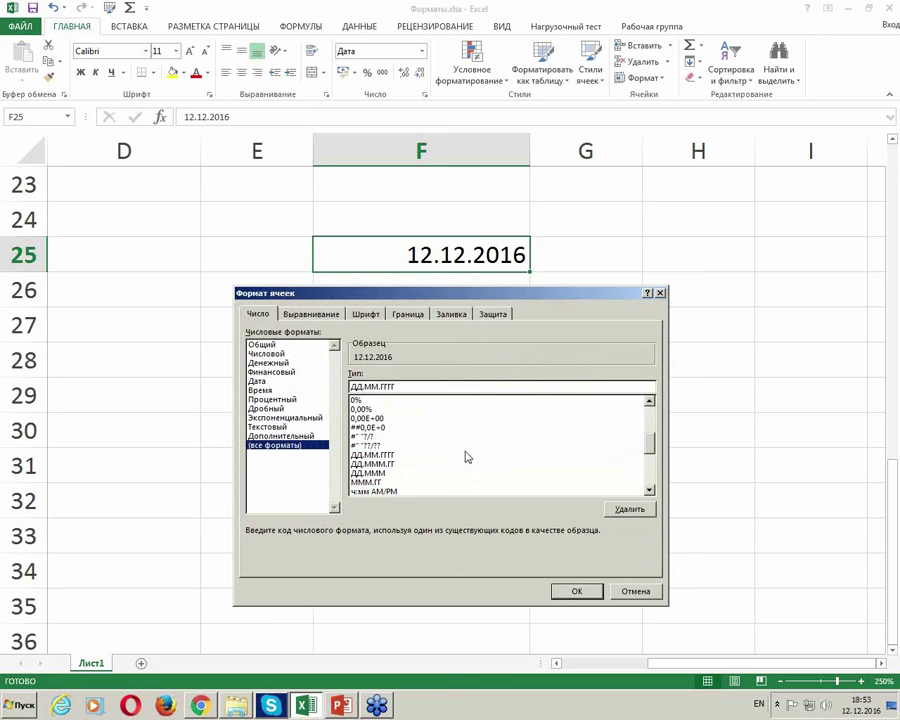
pyautogui.hotkey('alt', 'shift')
pyautogui.write('дддд')
pyautogui.click(575, 590)
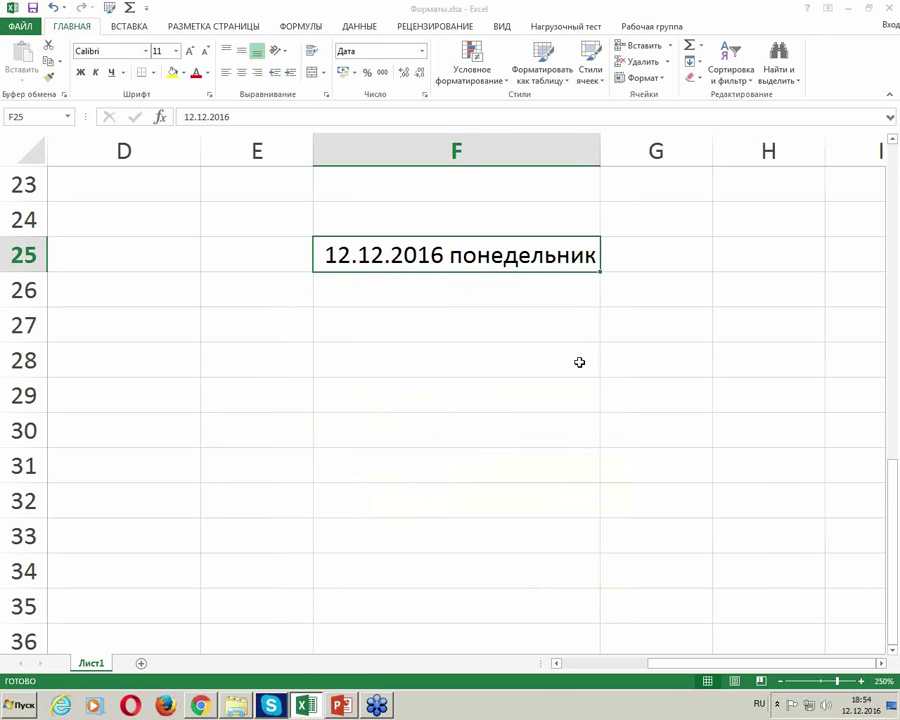
pyautogui.hotkey('ctrl', '1')
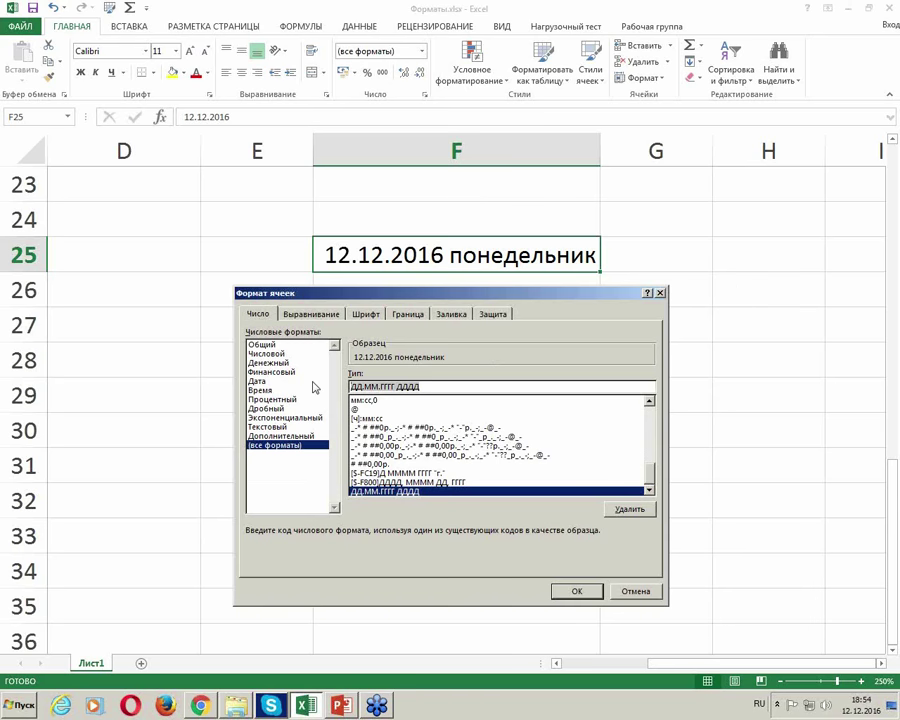
# Paste the format code ДД.ММ.ГГГГ ДДДД into F24 as a label above the date
pyautogui.press('Escape')
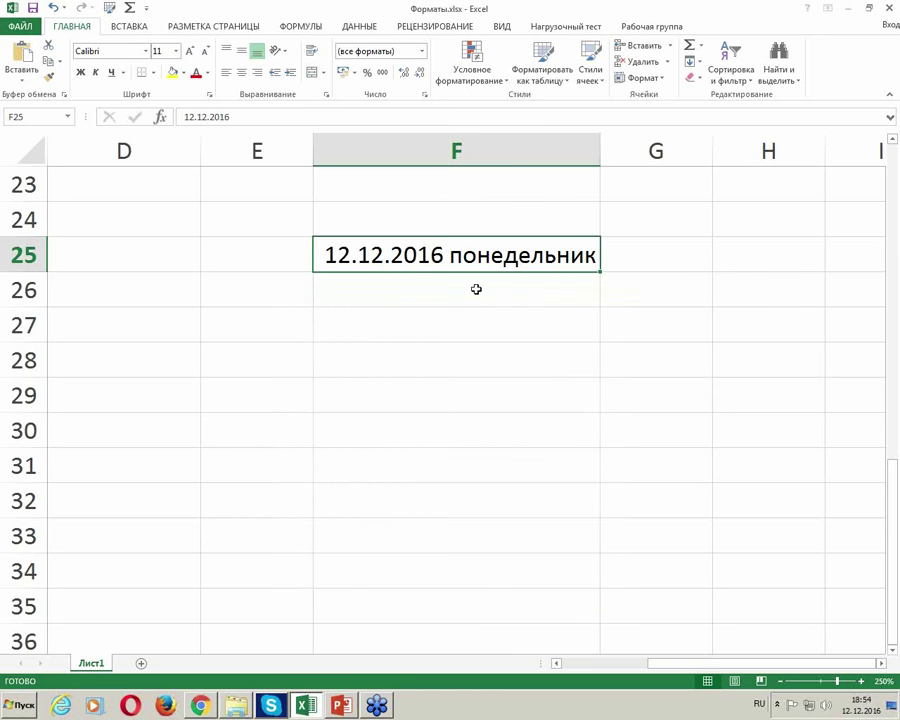
pyautogui.click(474, 287)
pyautogui.click(443, 229)
pyautogui.write('ДД.ММ.ГГГГ ДДДД')
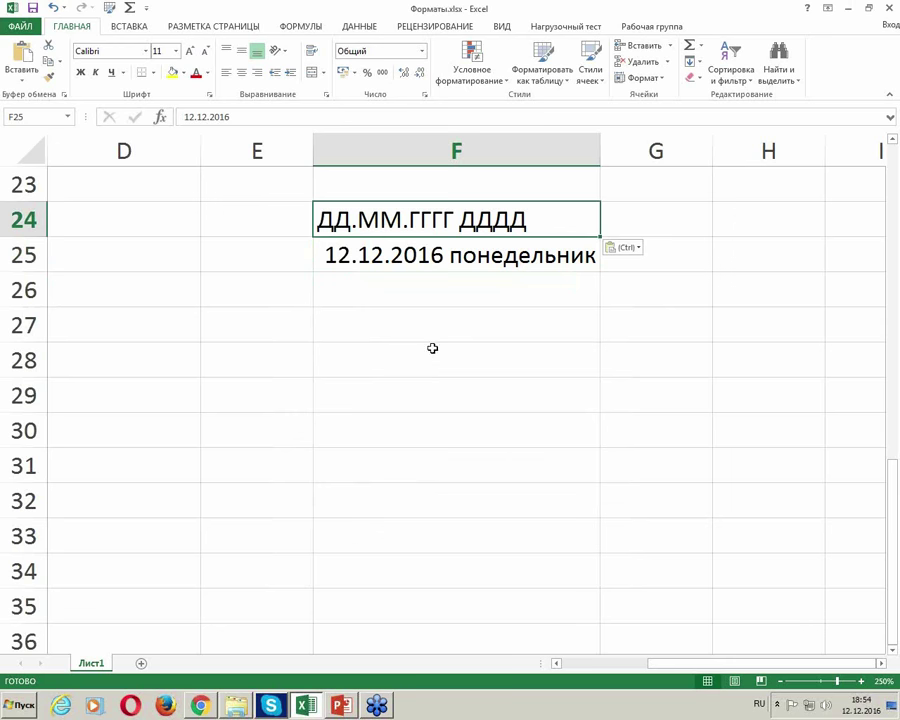
pyautogui.click(411, 298)
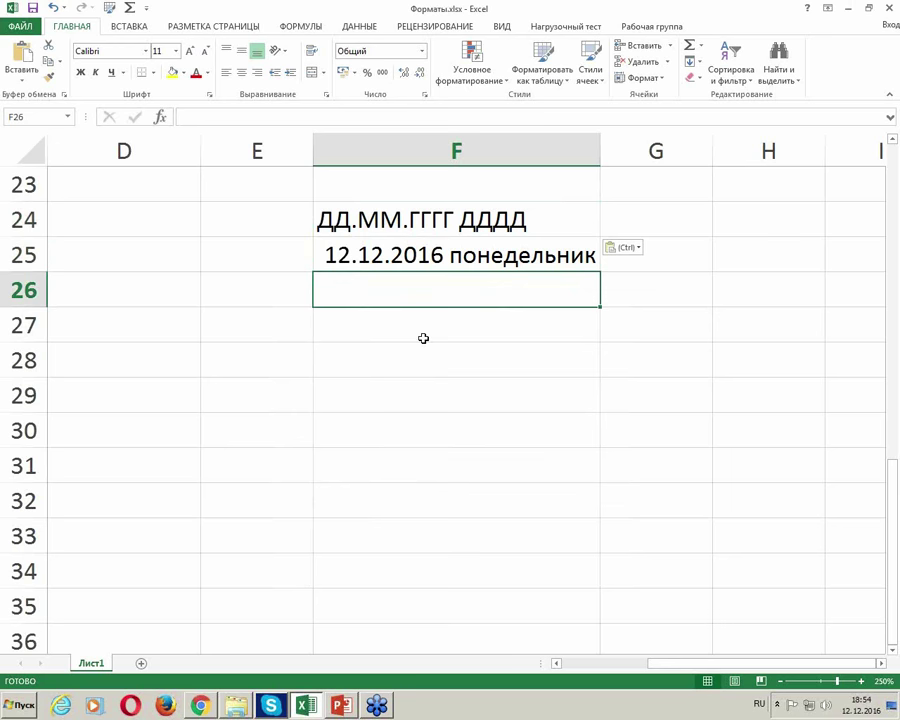
pyautogui.press('Up')
pyautogui.press('Up')
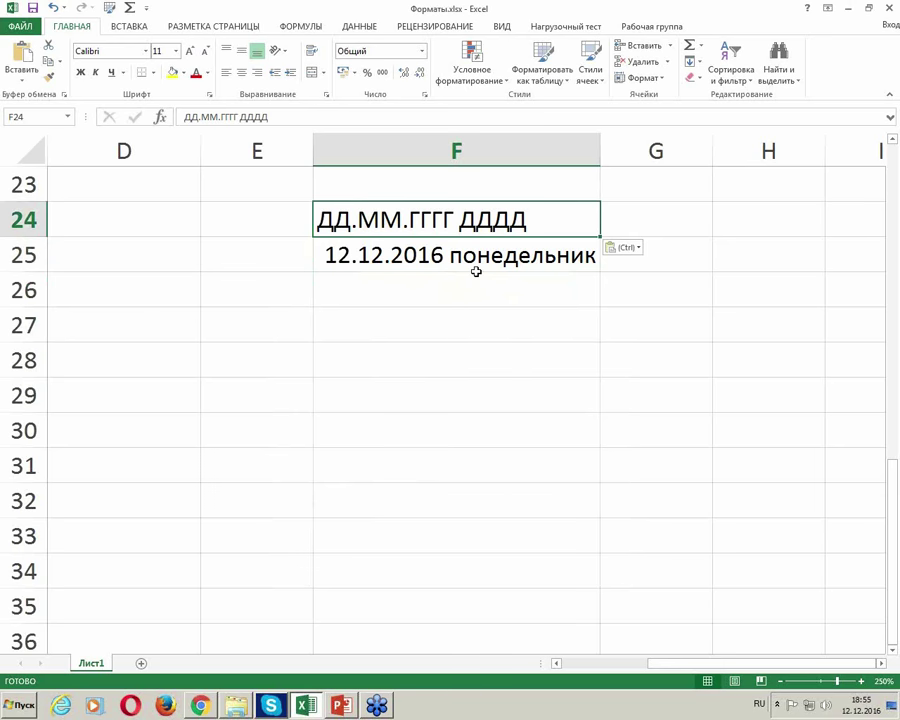
# Append ММММ to F25's custom date format so it shows the full month Декабрь
pyautogui.click(463, 257)
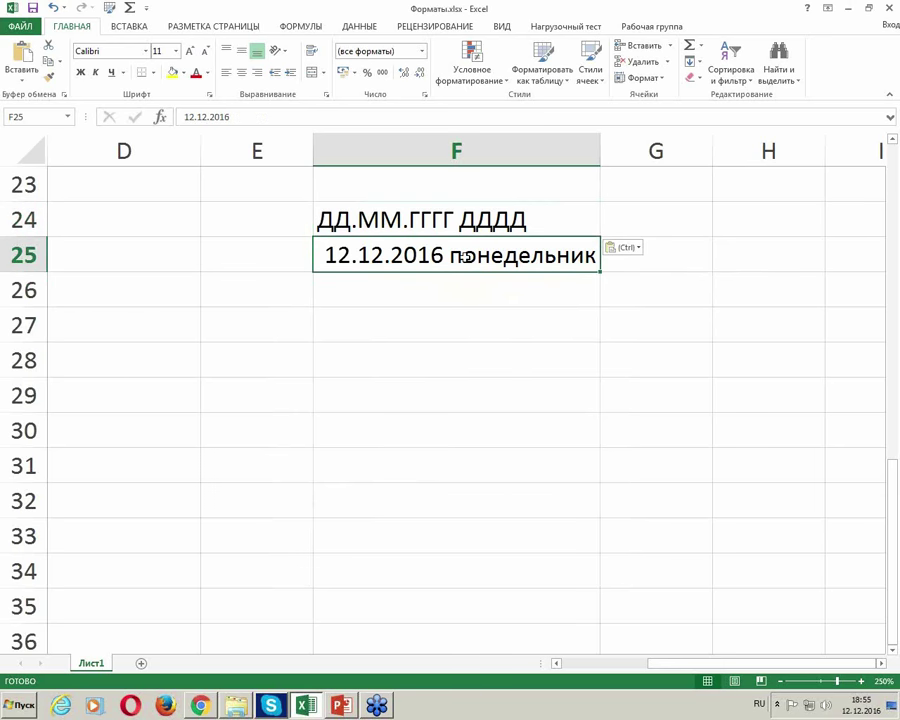
pyautogui.hotkey('ctrl', '1')
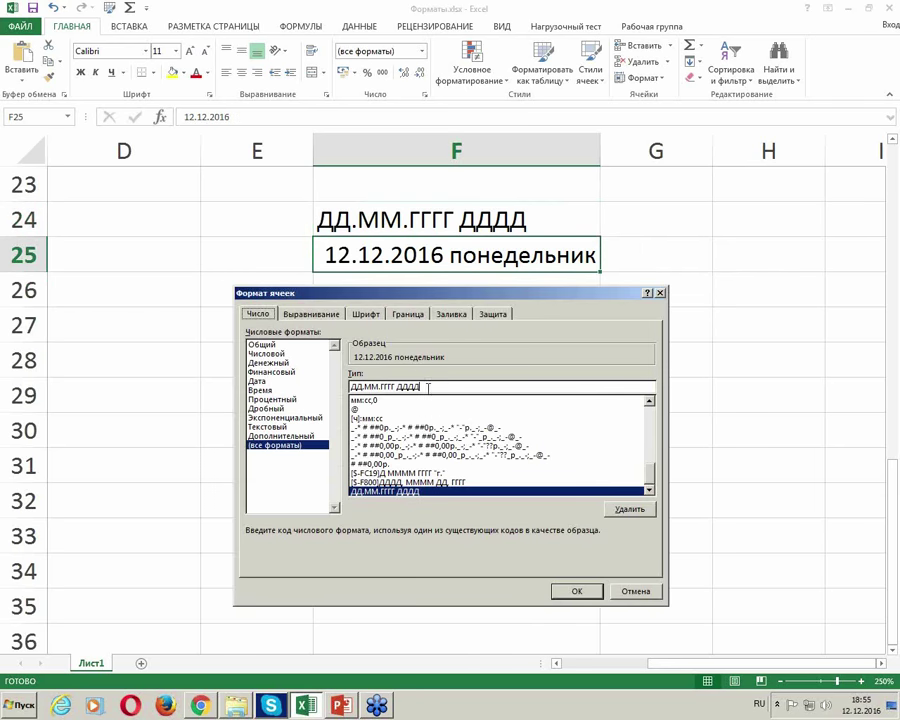
pyautogui.hotkey('shift', 'Tab')
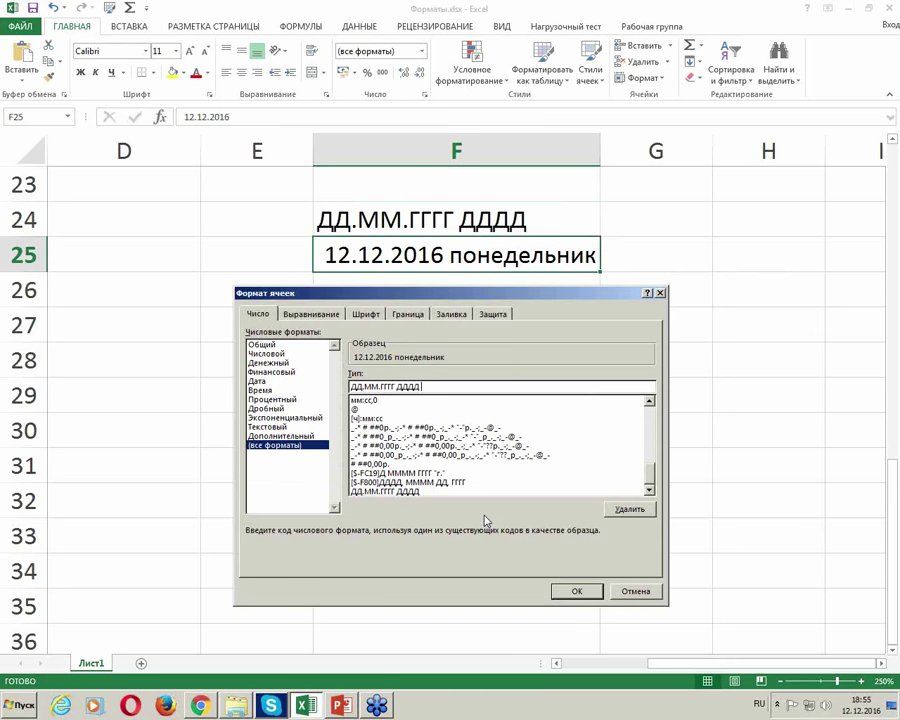
pyautogui.write('ММММ')
pyautogui.click(560, 591)
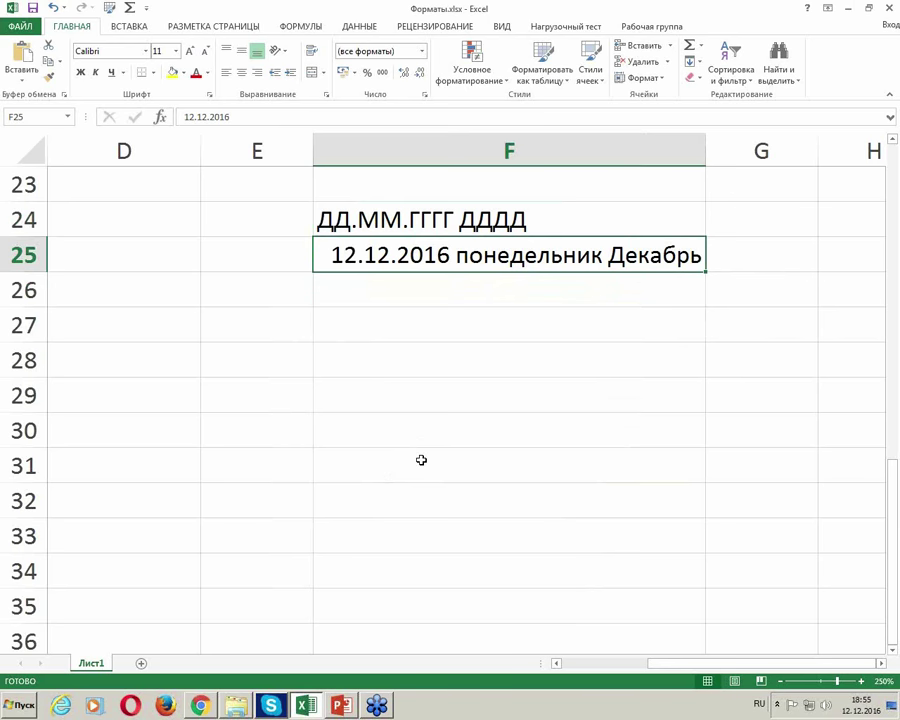
# Copy the new format code ДД.ММ.ГГГГ ДДДД ММММ from F25's format settings
pyautogui.hotkey('ctrl', '1')
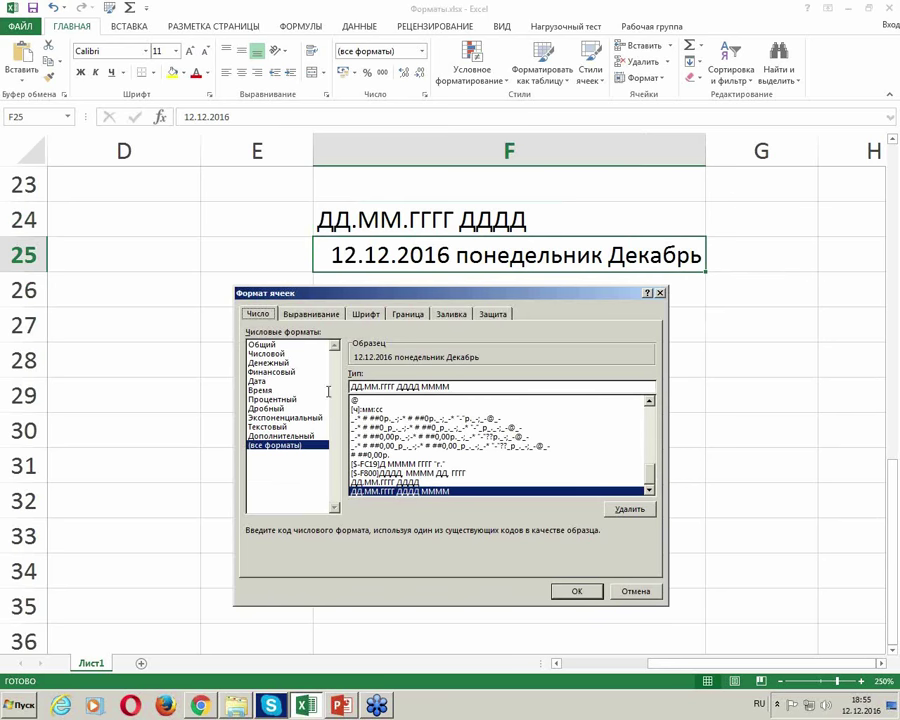
pyautogui.moveTo(456, 386); pyautogui.dragTo(345, 390)
pyautogui.hotkey('ctrl', 'c')
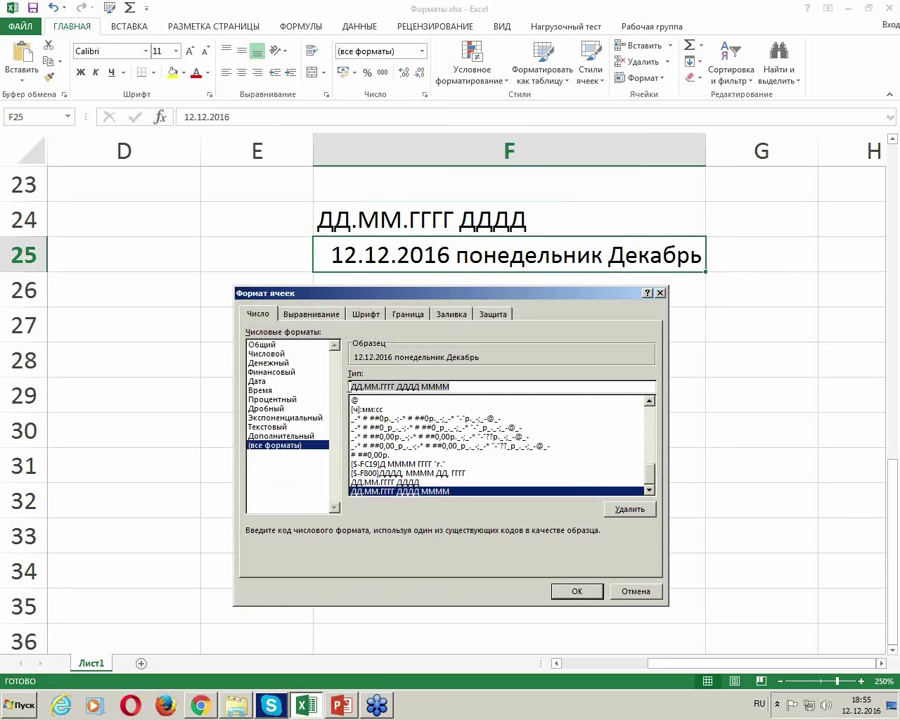
pyautogui.click(574, 590)
pyautogui.click(522, 226)
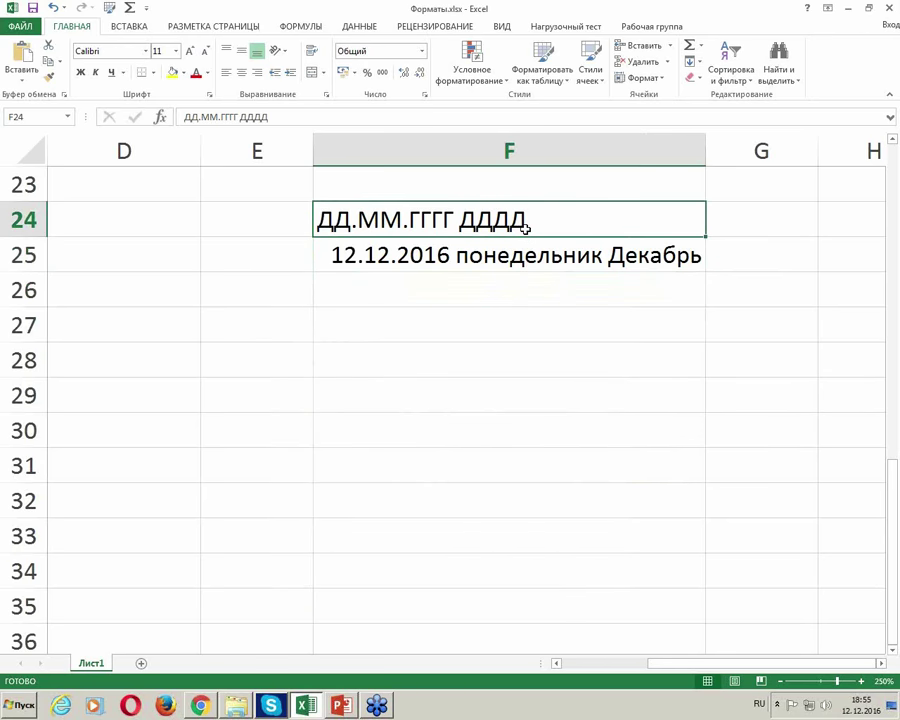
# Paste ДД.ММ.ГГГГ ДДДД ММММ into F24 as the label for the date below
pyautogui.hotkey('ctrl', 'v')
pyautogui.click(446, 305)
pyautogui.click(446, 316)
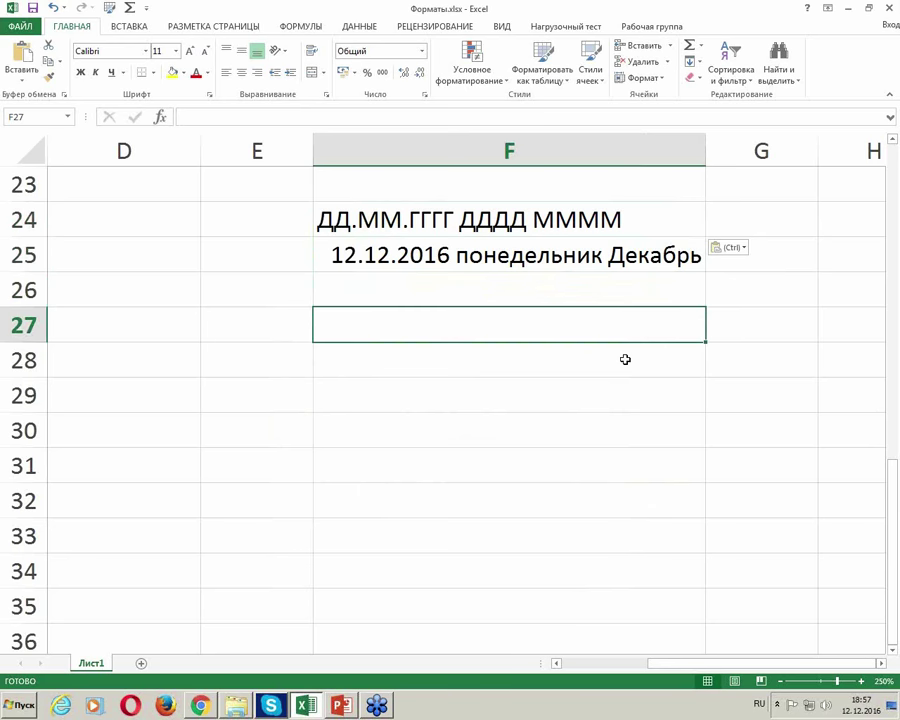
pyautogui.click(460, 252)
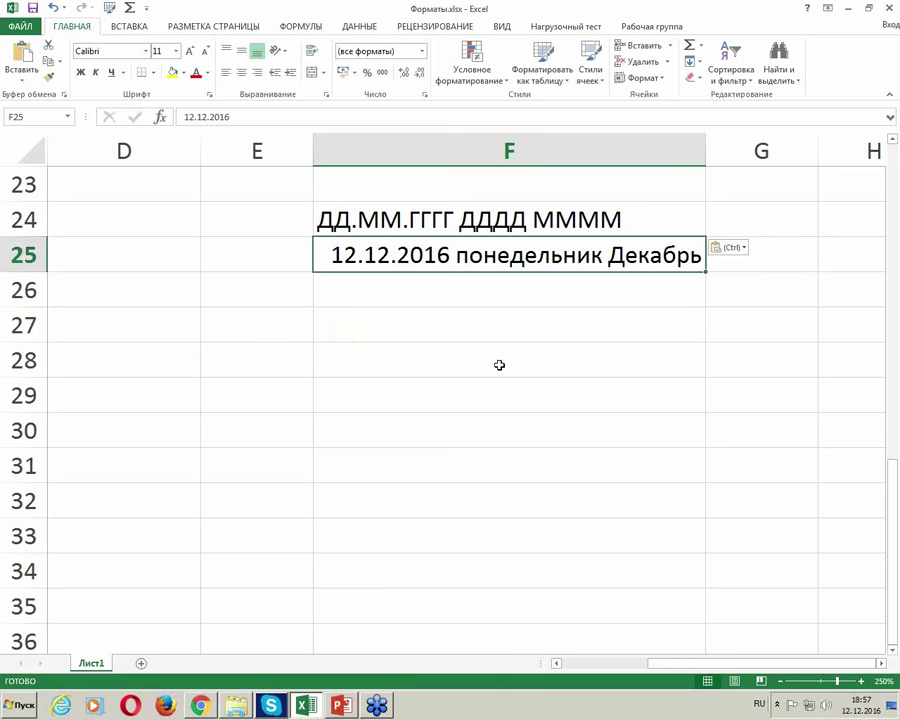
pyautogui.scroll(4, 497, 345)
pyautogui.scroll(-2, 492, 330)
pyautogui.scroll(-1, 505, 332)
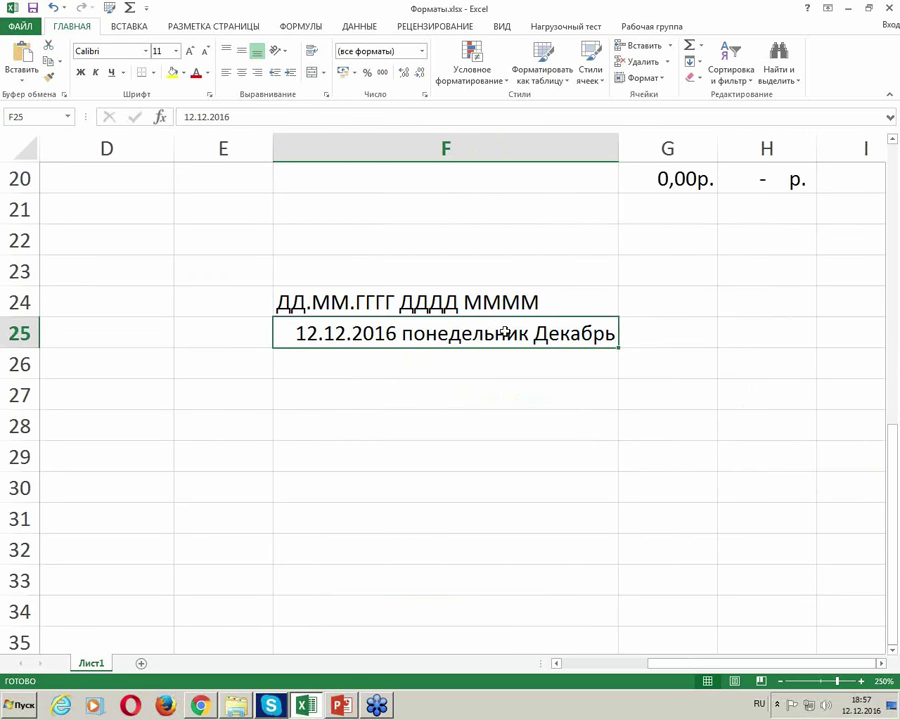
pyautogui.click(440, 395)
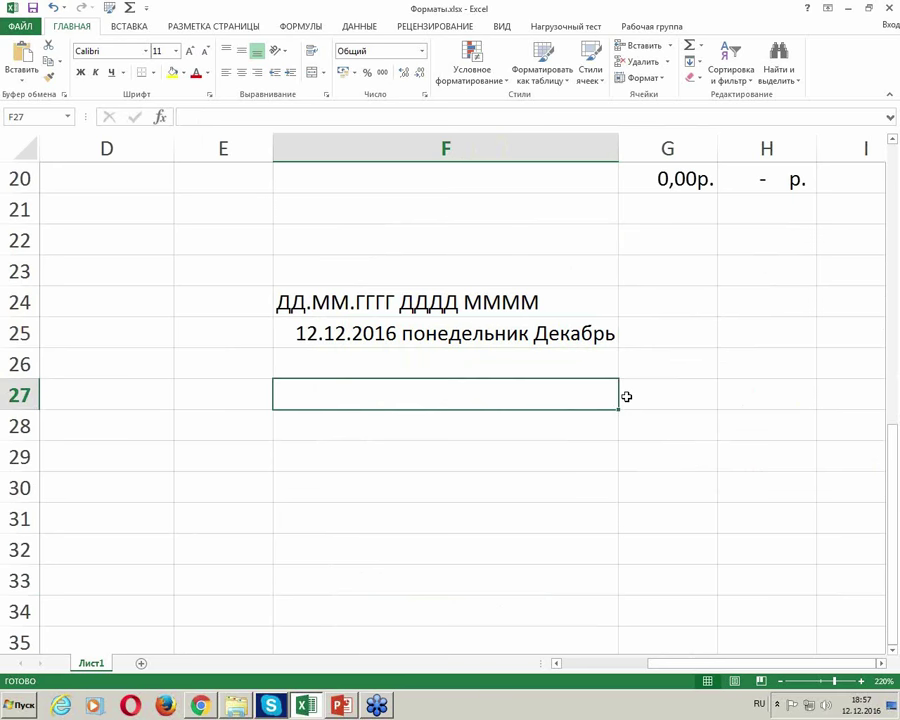
pyautogui.scroll(-1, 605, 365)
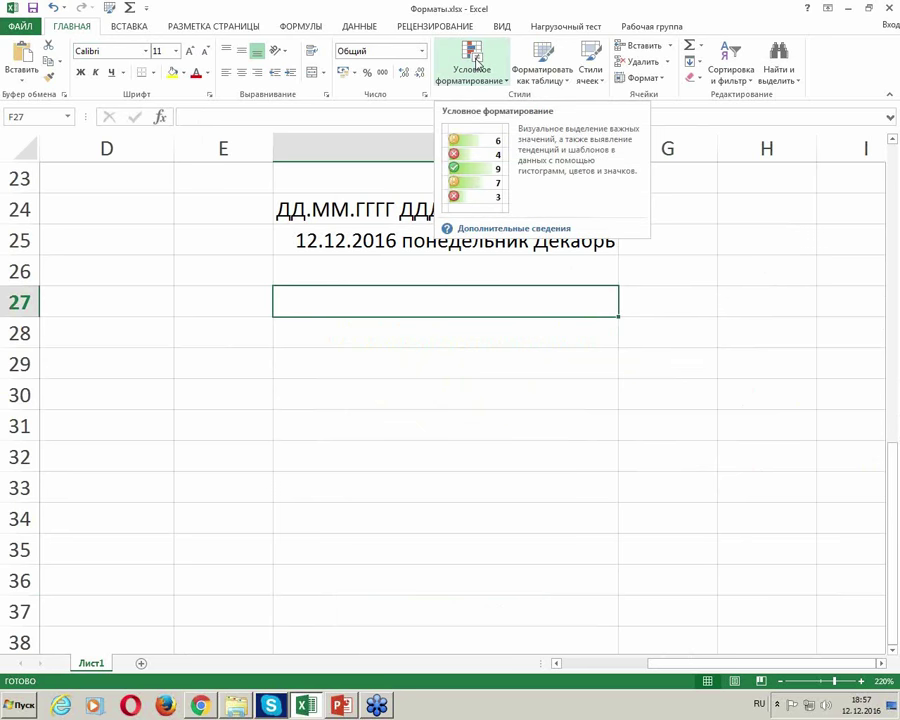
pyautogui.click(477, 60)
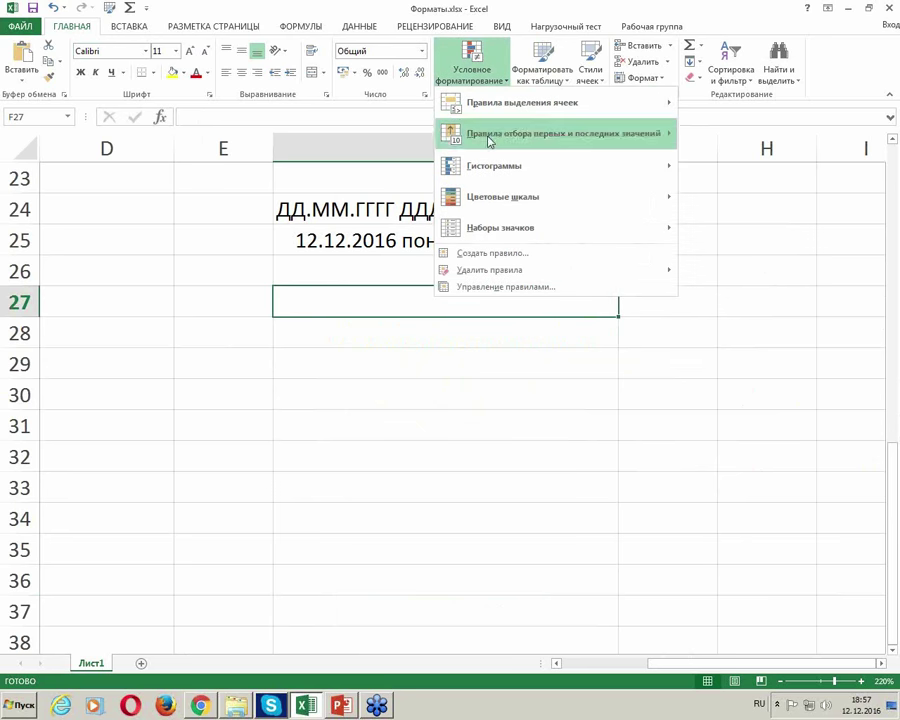
pyautogui.moveTo(493, 108)
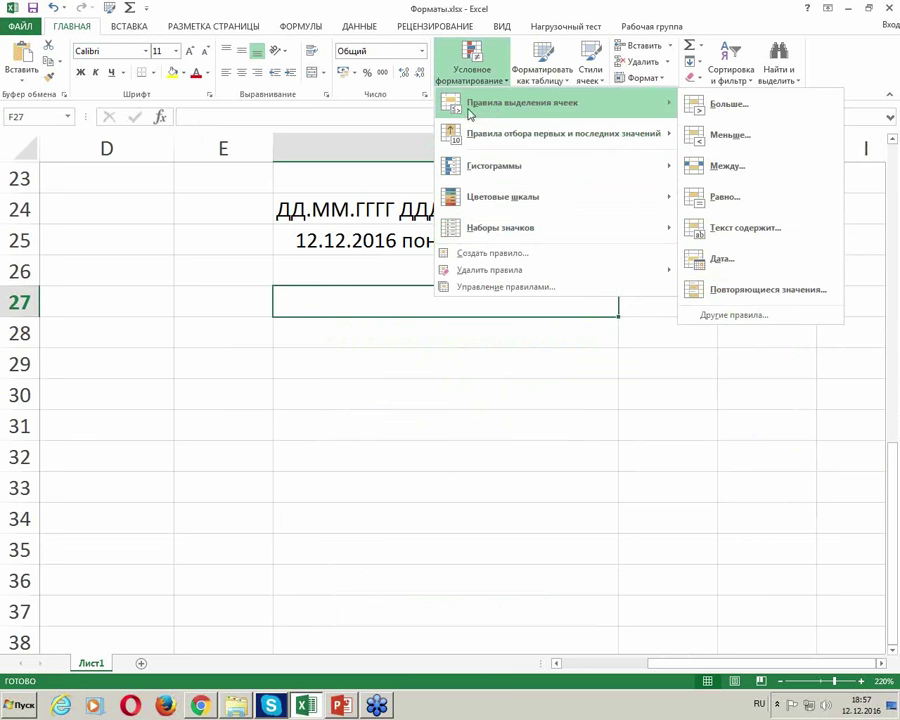
pyautogui.click(392, 328)
pyautogui.scroll(-2, 374, 280)
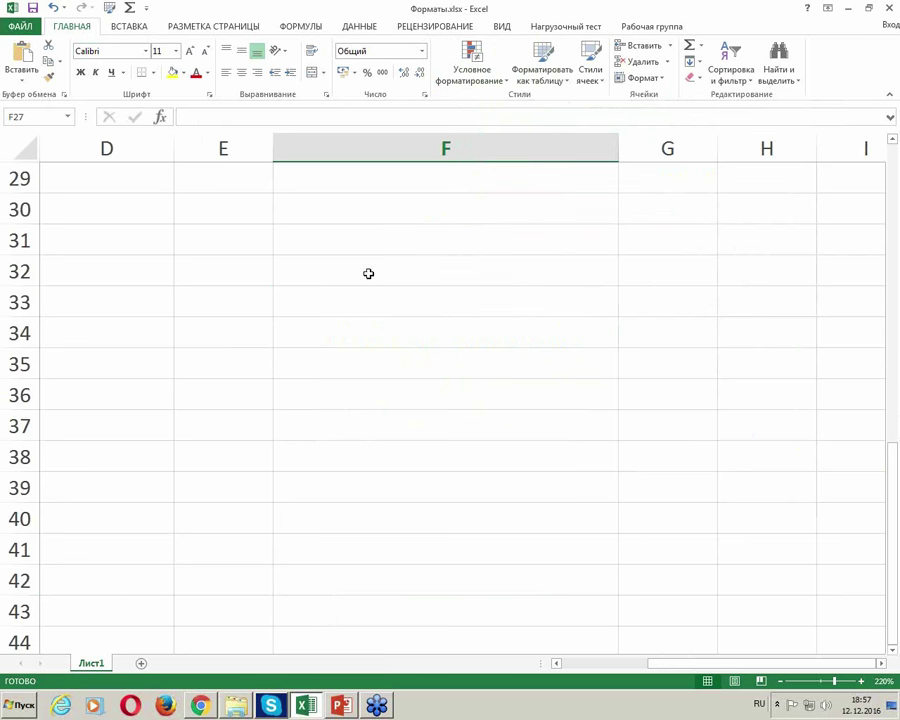
# Enter 1 in F30, fill the series down to 10 in F39, and narrow column F
pyautogui.click(378, 222)
pyautogui.write('1')
pyautogui.click(392, 256)
pyautogui.click(400, 208)
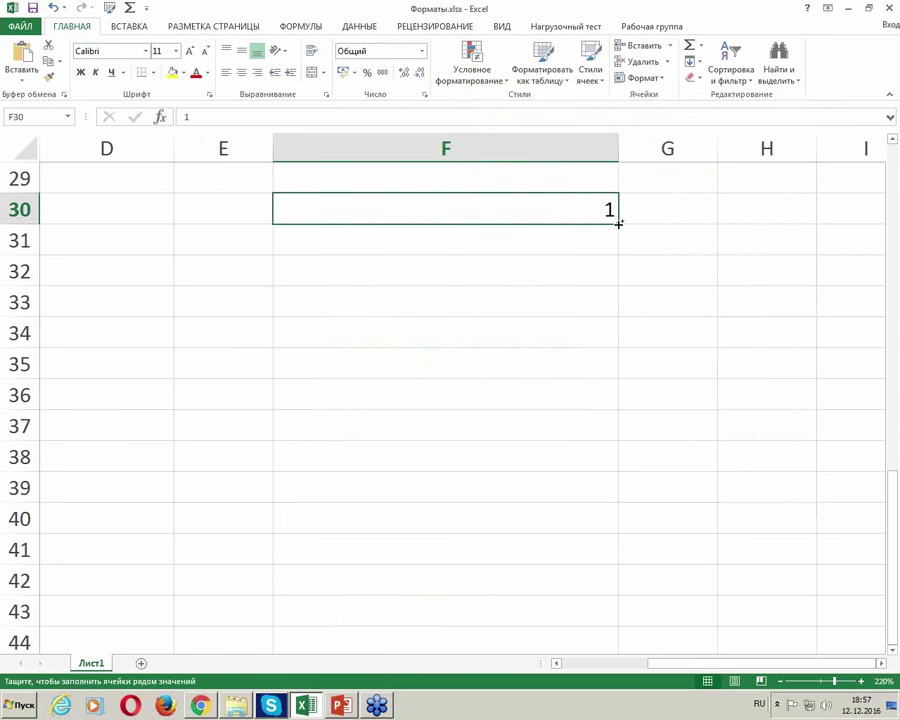
pyautogui.moveTo(619, 224); pyautogui.dragTo(612, 494)
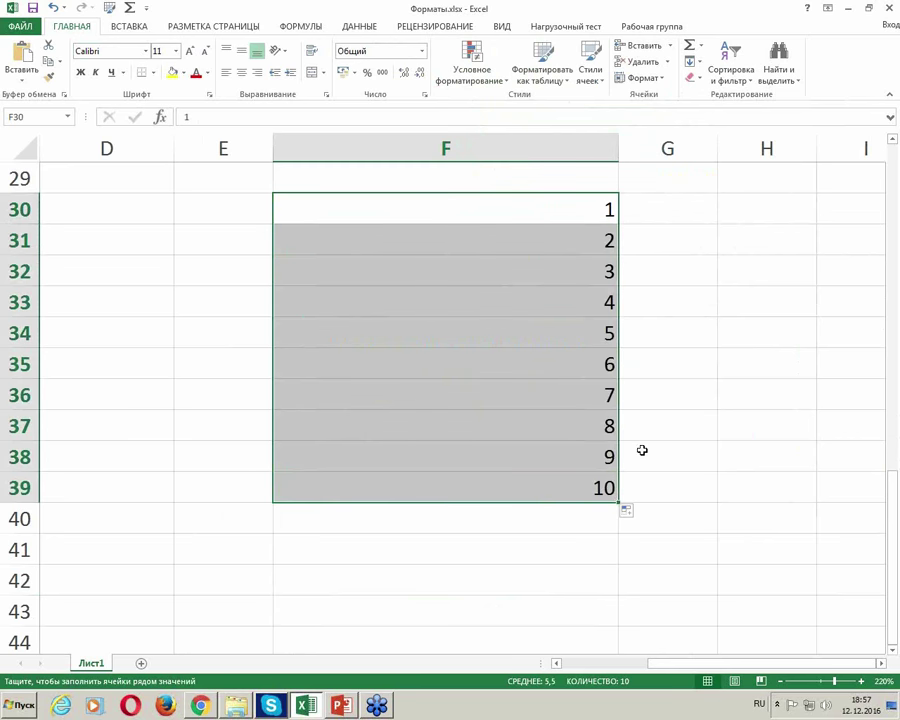
pyautogui.moveTo(618, 155); pyautogui.dragTo(547, 161)
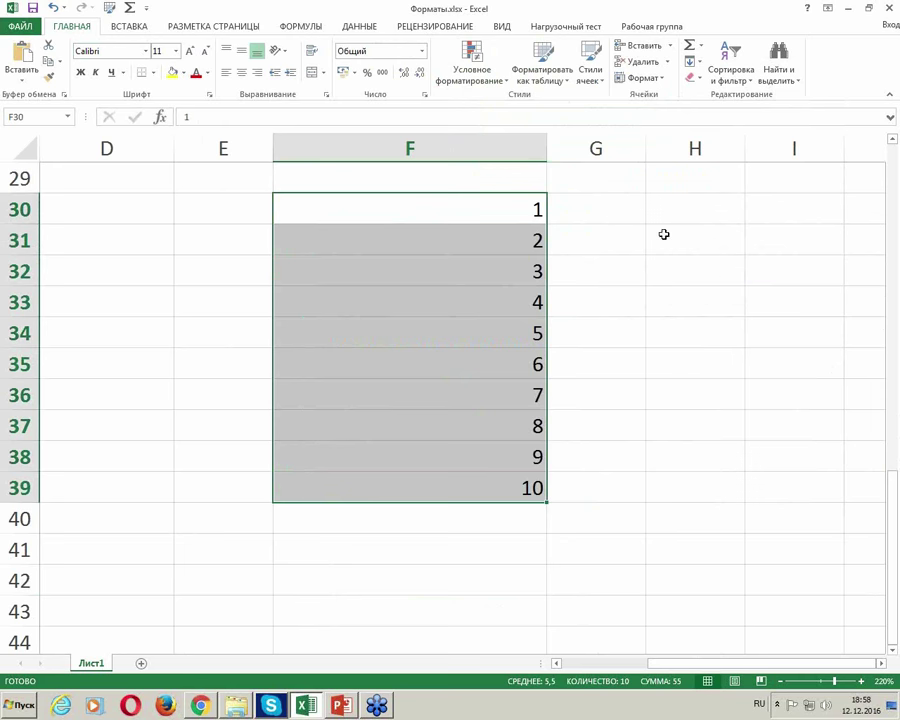
pyautogui.click(463, 65)
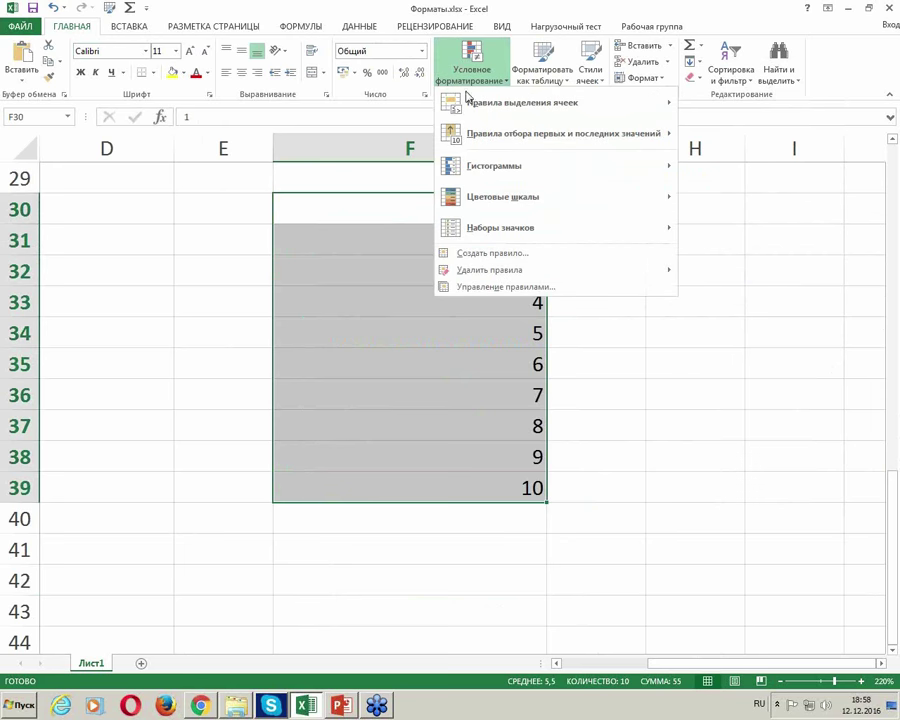
# Apply Solid Fill blue data bars to F30:F39 and deselect the range
pyautogui.moveTo(489, 176)
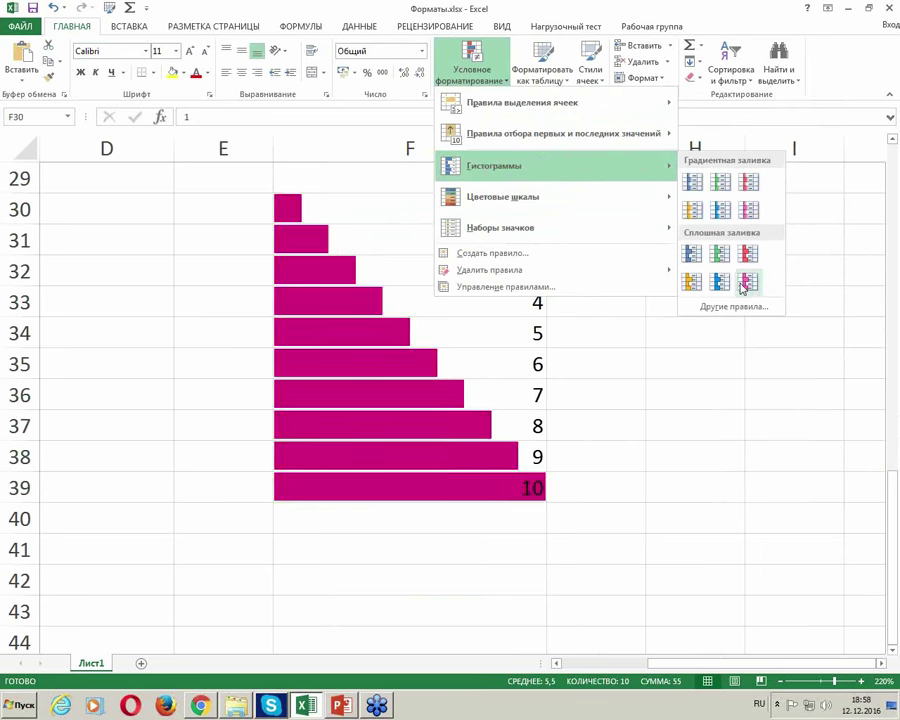
pyautogui.click(720, 282)
pyautogui.click(672, 338)
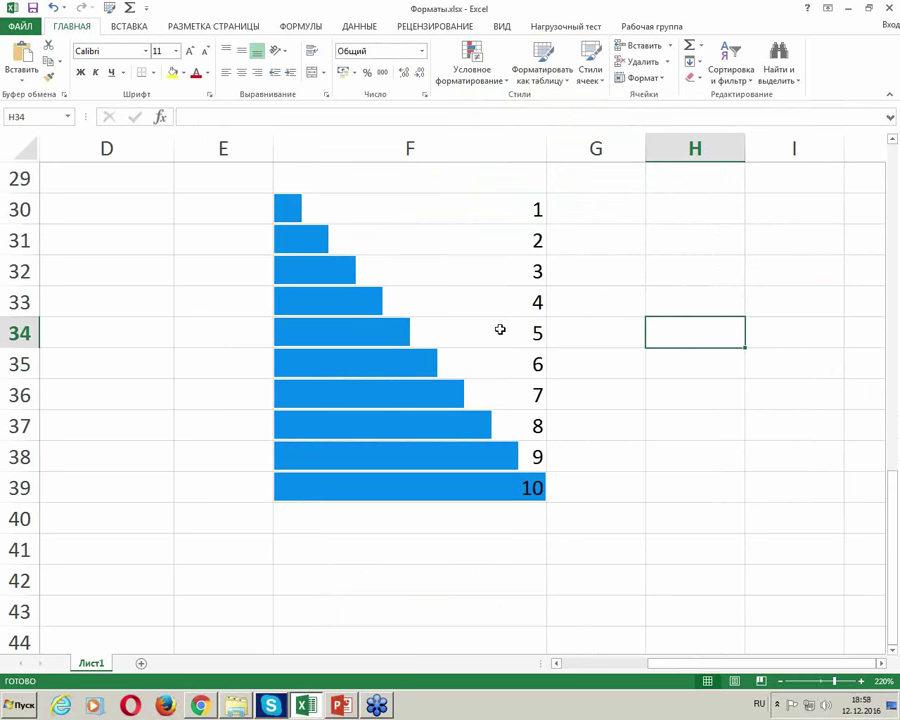
pyautogui.click(443, 308)
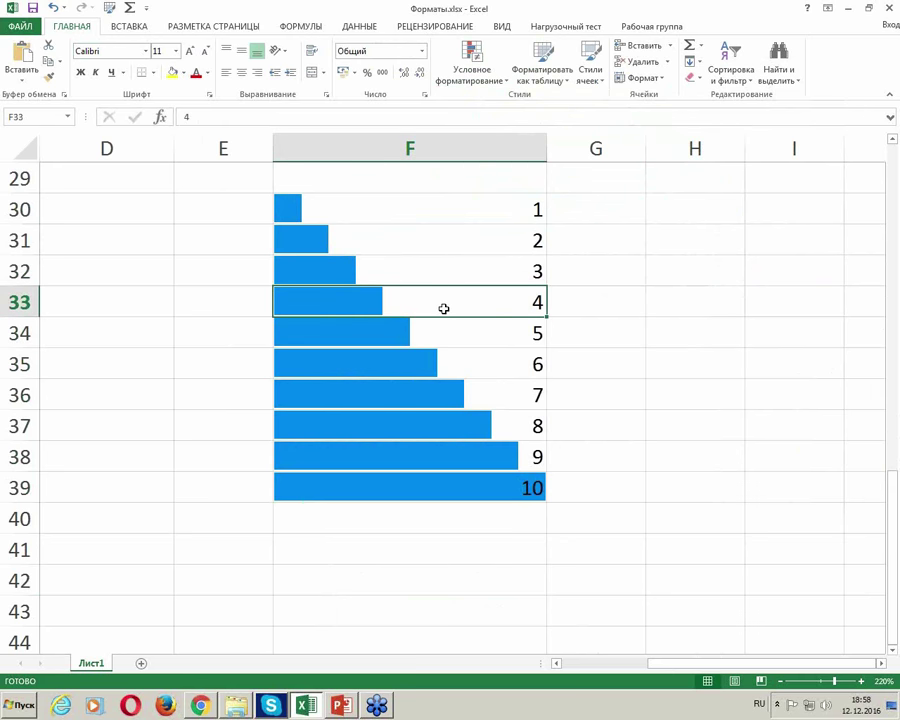
# Change F33 to 9, F36 to 12 and F37 to 0 so the data bars rescale
pyautogui.write('9')
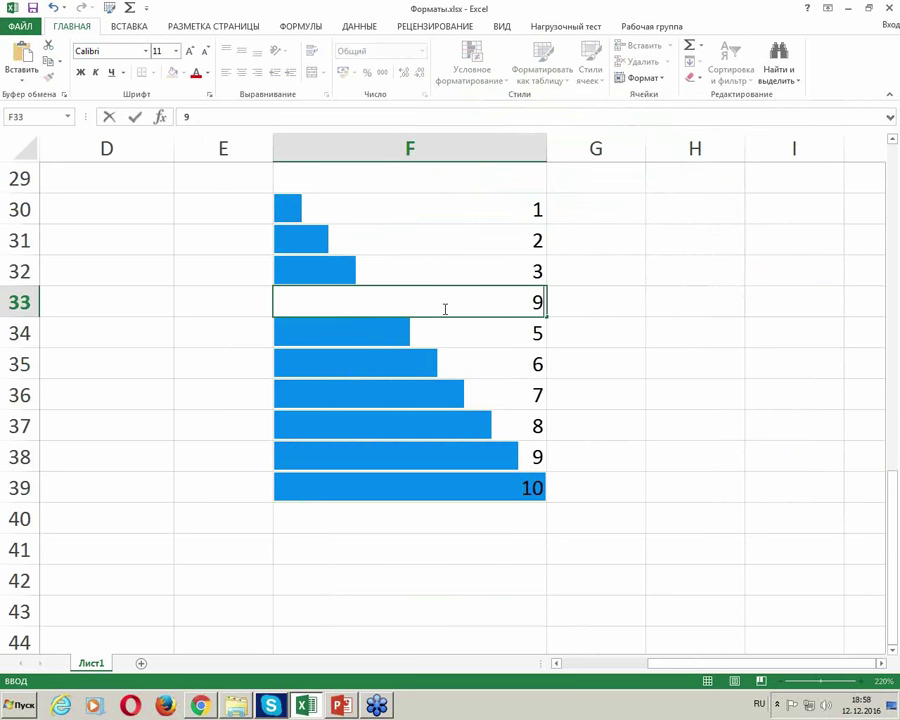
pyautogui.press('Return')
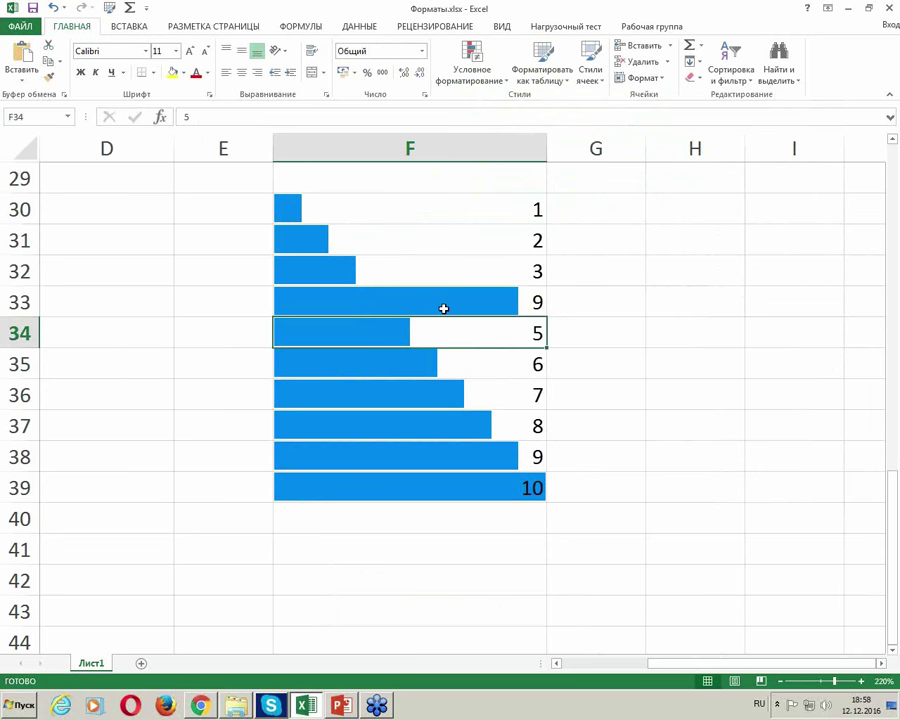
pyautogui.click(442, 398)
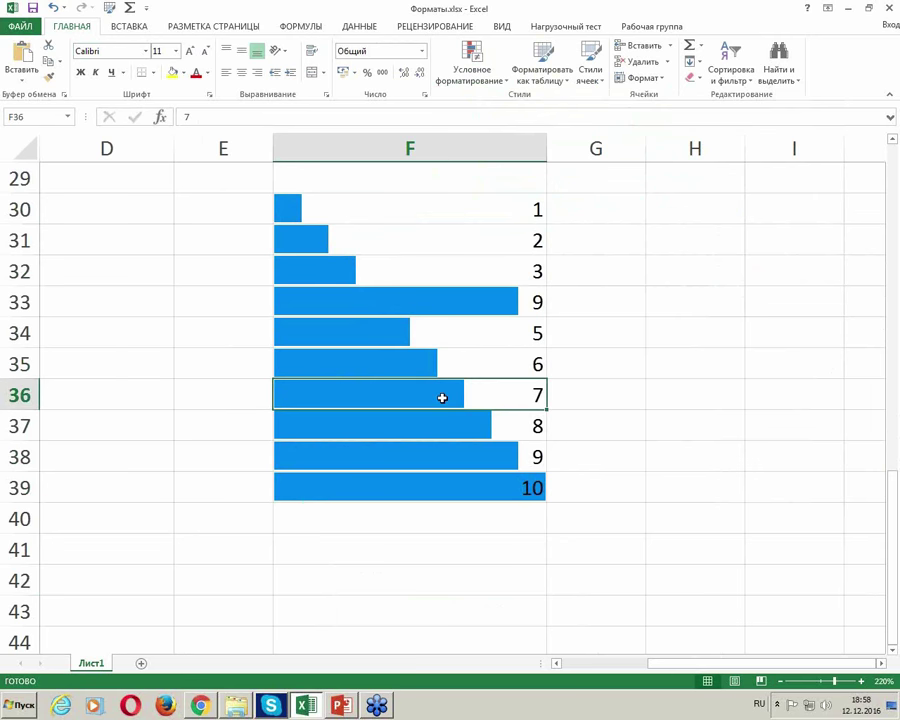
pyautogui.write('12')
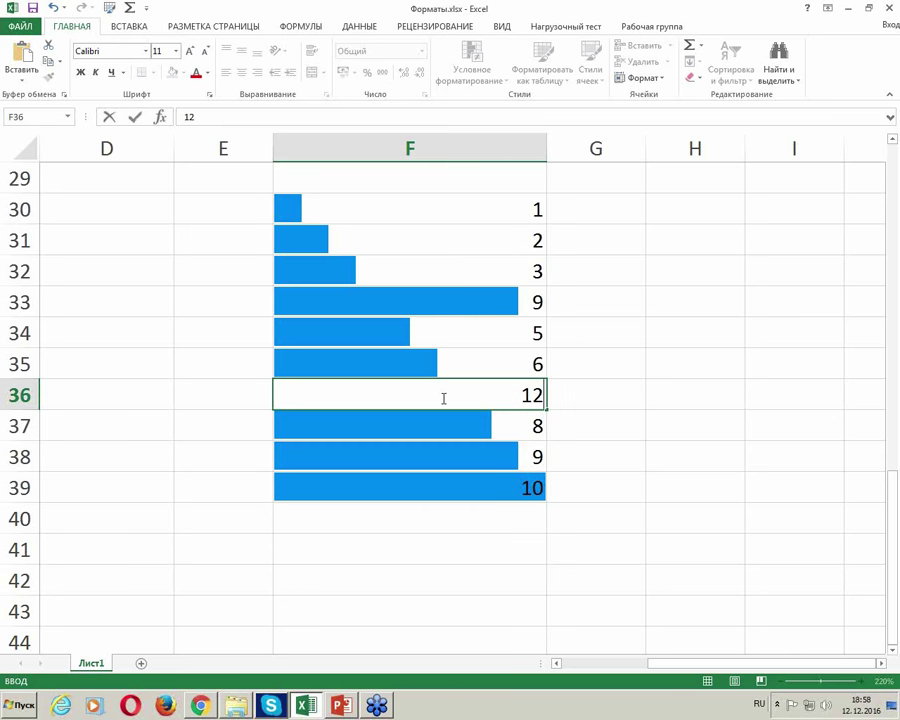
pyautogui.press('Return')
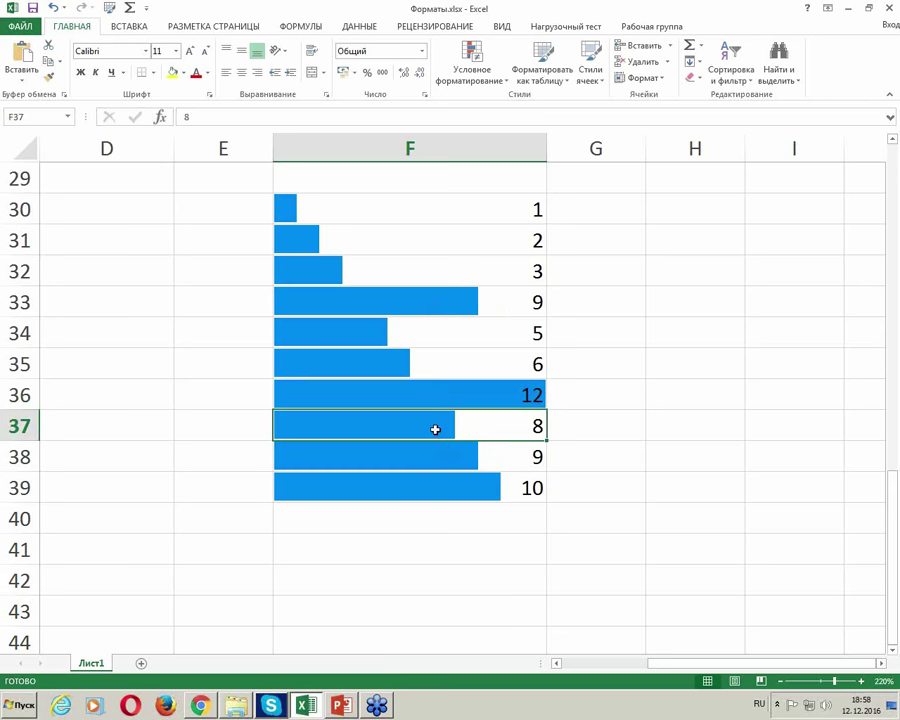
pyautogui.write('0')
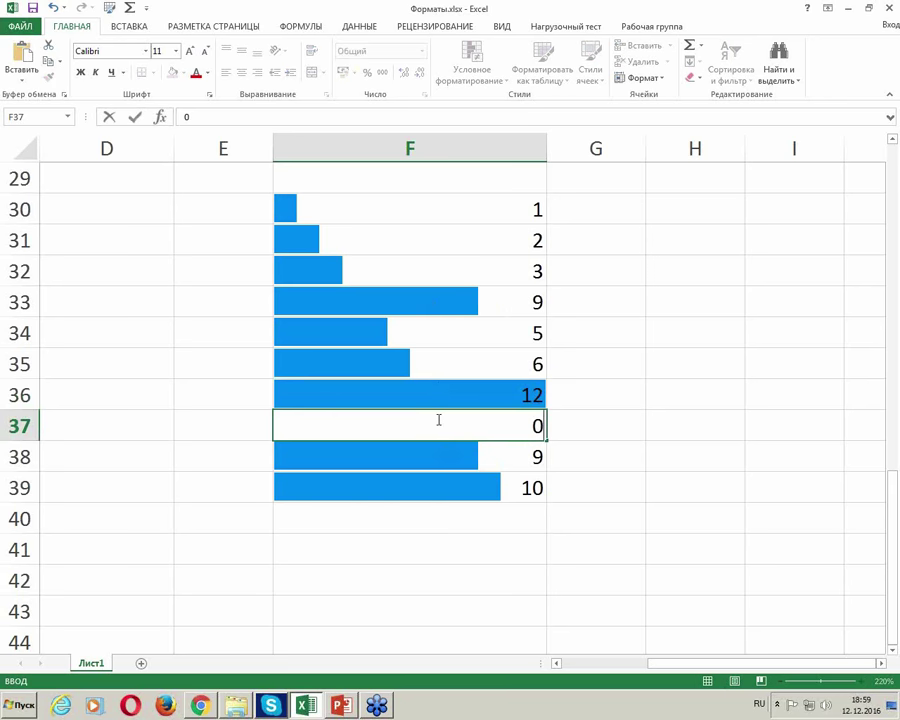
pyautogui.press('Return')
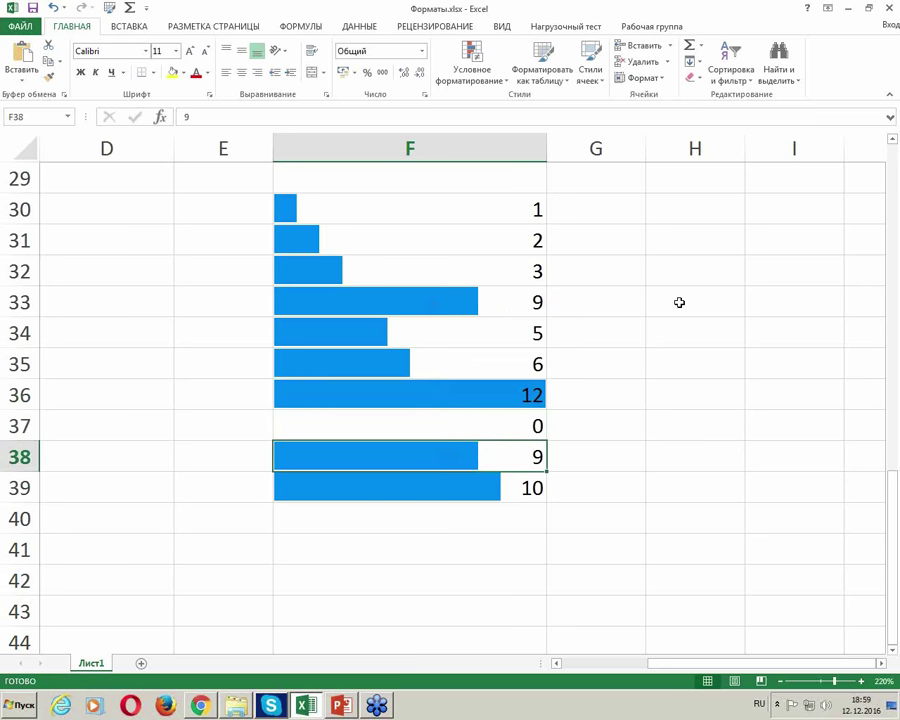
# Set F30 to 15 and compare the rescaled bars in F36 and F37
pyautogui.click(666, 214)
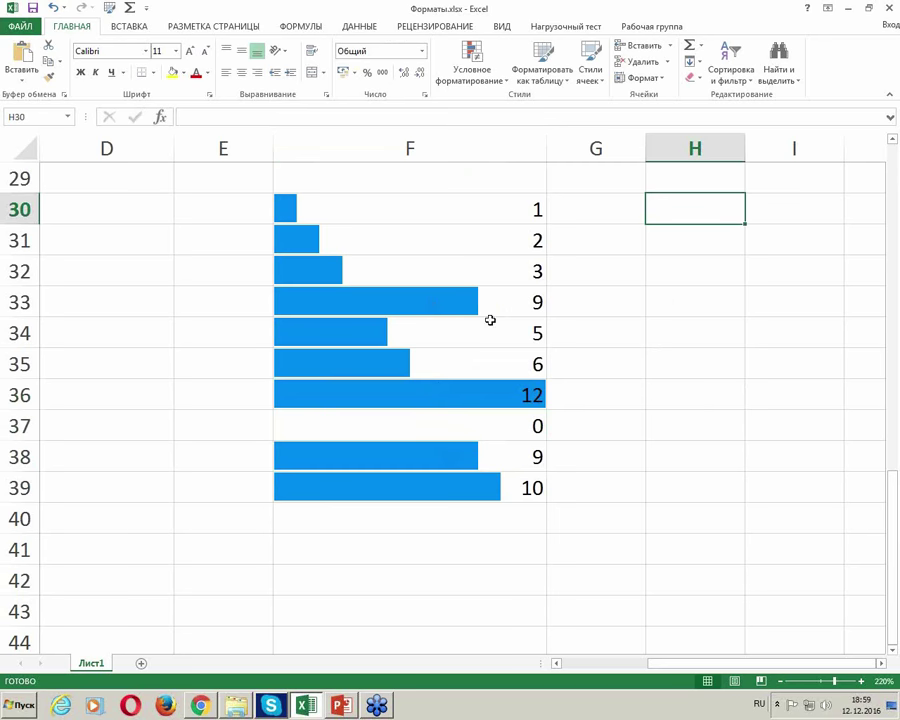
pyautogui.click(427, 206)
pyautogui.write('5')
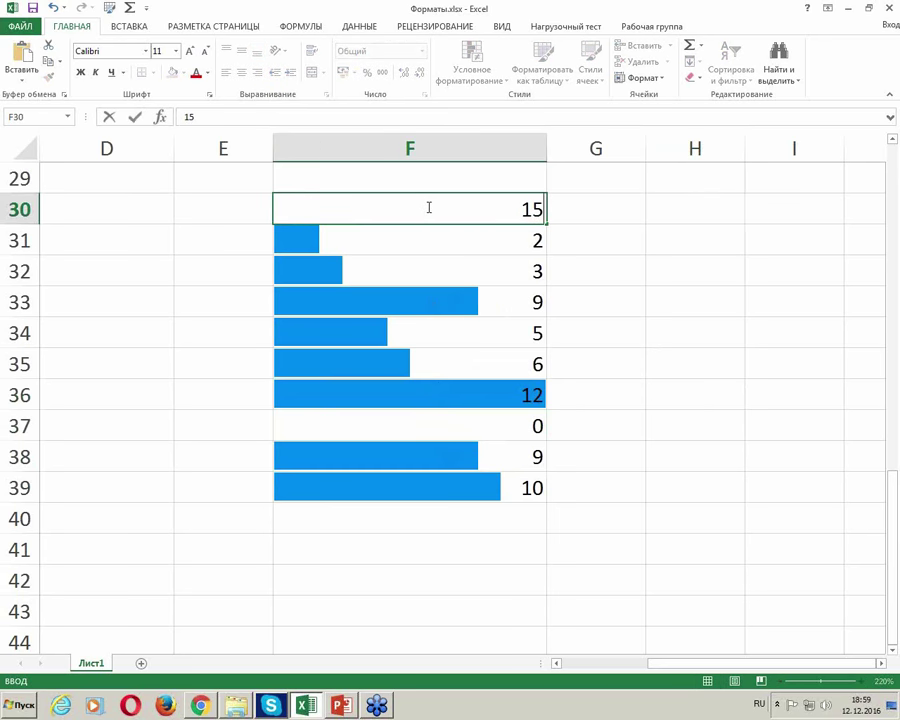
pyautogui.press('Return')
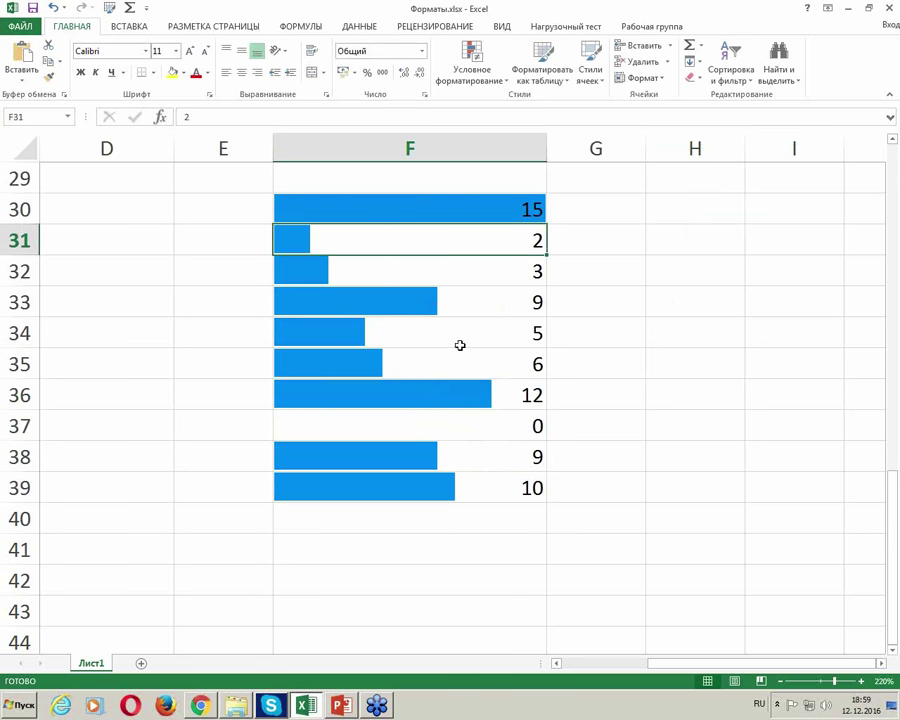
pyautogui.click(340, 402)
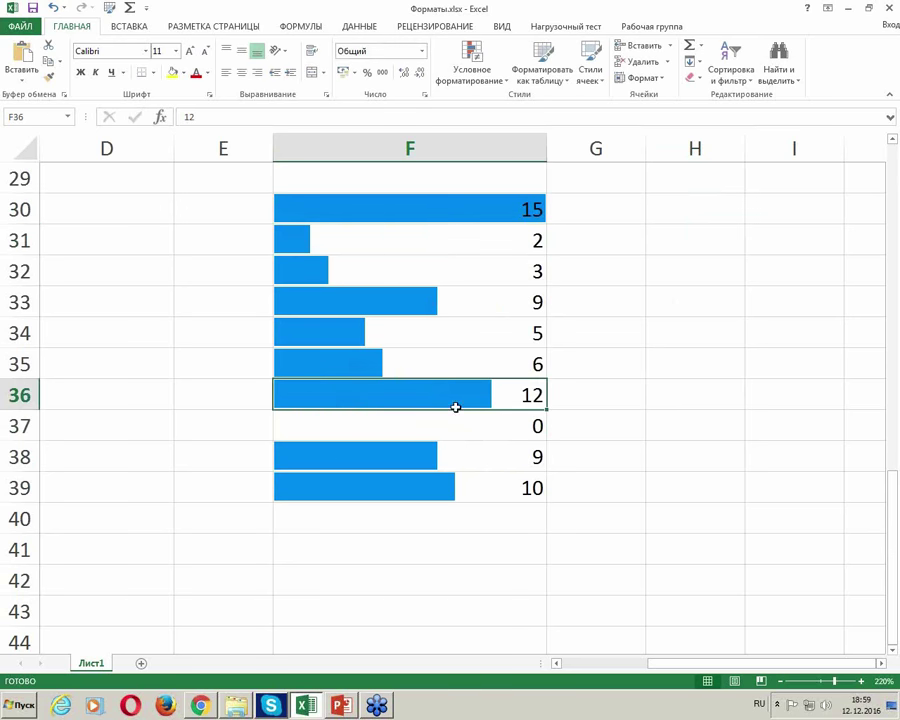
pyautogui.click(384, 426)
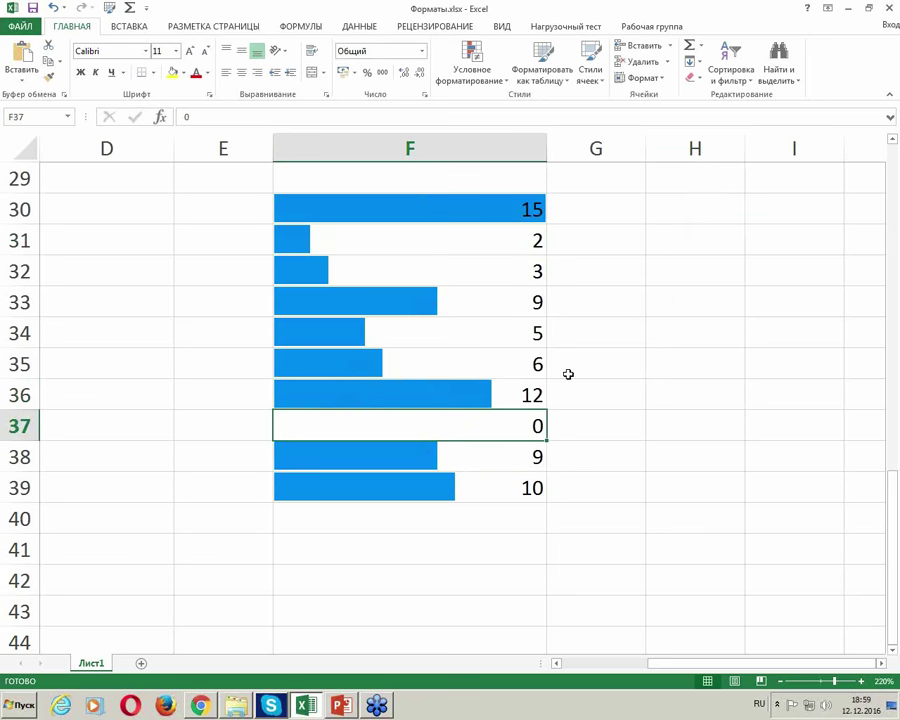
pyautogui.scroll(-1, 566, 372)
pyautogui.scroll(-1, 550, 362)
pyautogui.keyDown('ctrl'); pyautogui.scroll(-2, 530, 340); pyautogui.keyUp('ctrl')
pyautogui.scroll(-1, 520, 332)
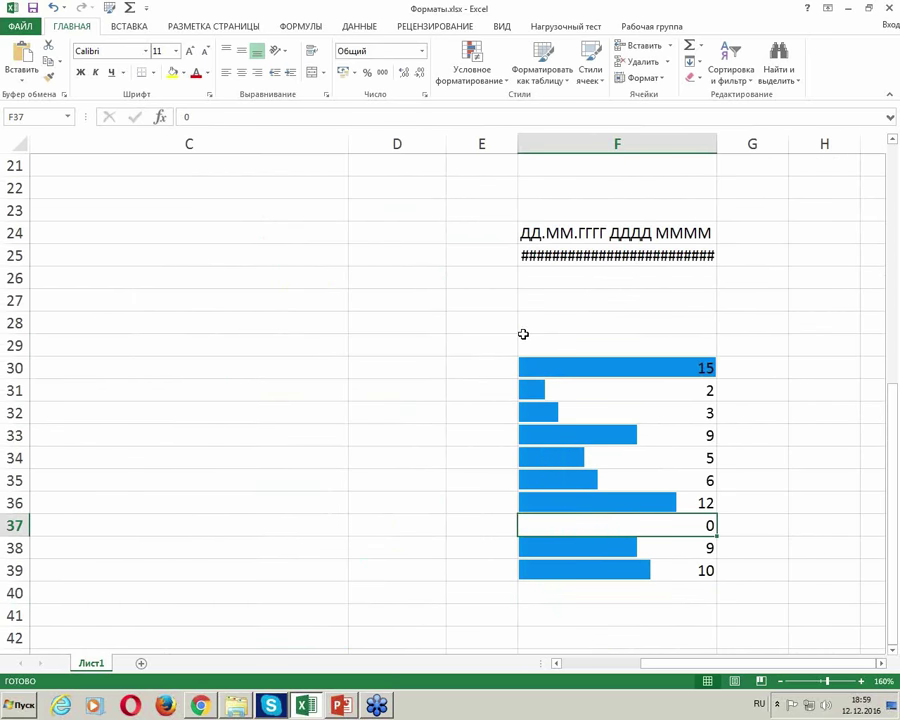
pyautogui.scroll(-2, 520, 332)
pyautogui.click(879, 664)
pyautogui.click(879, 664)
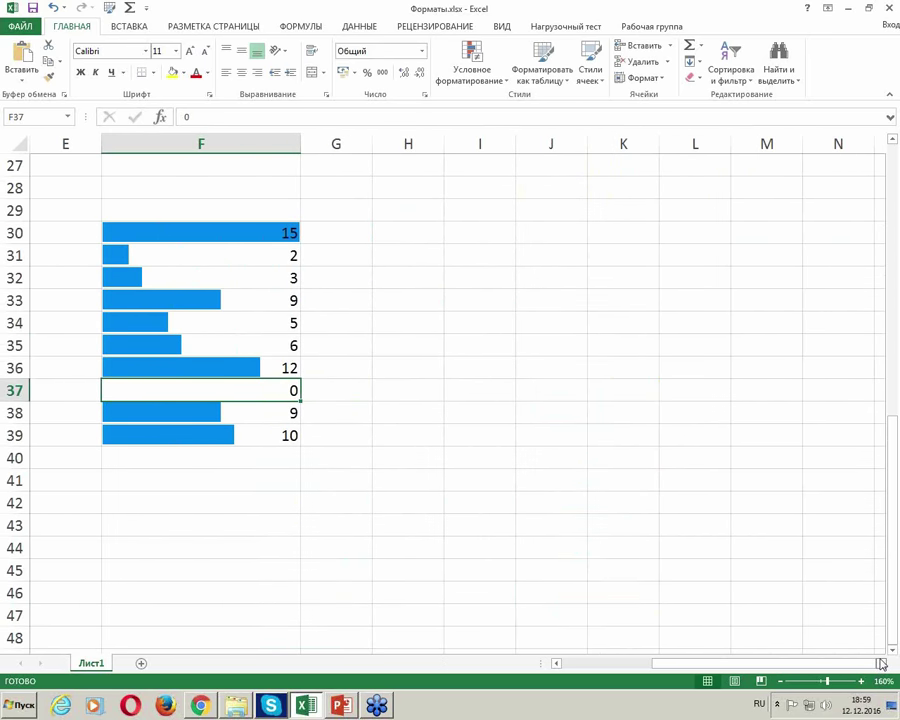
pyautogui.click(406, 233)
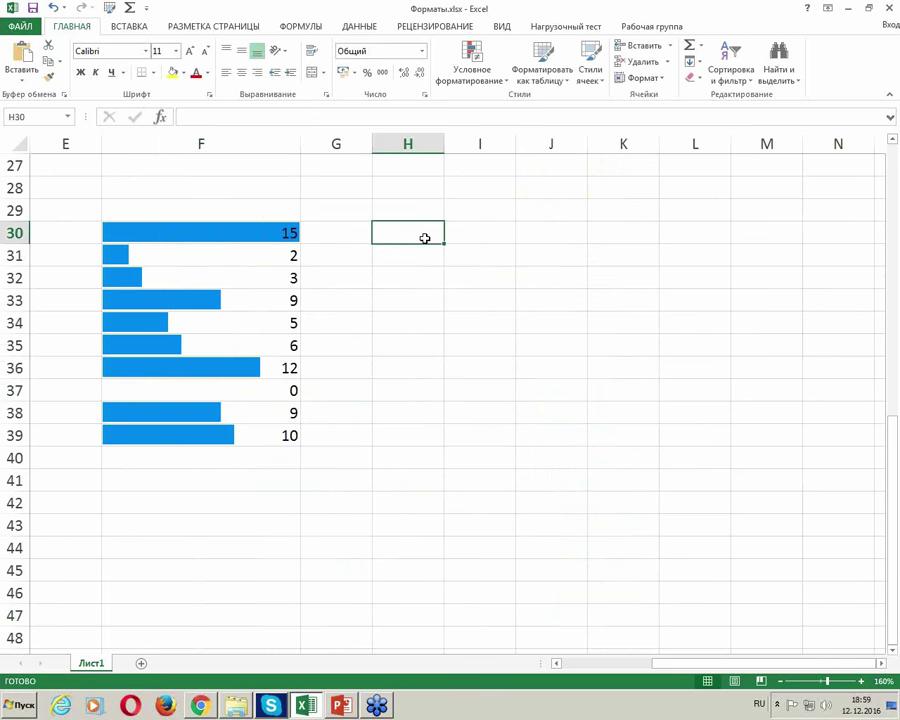
pyautogui.click(476, 60)
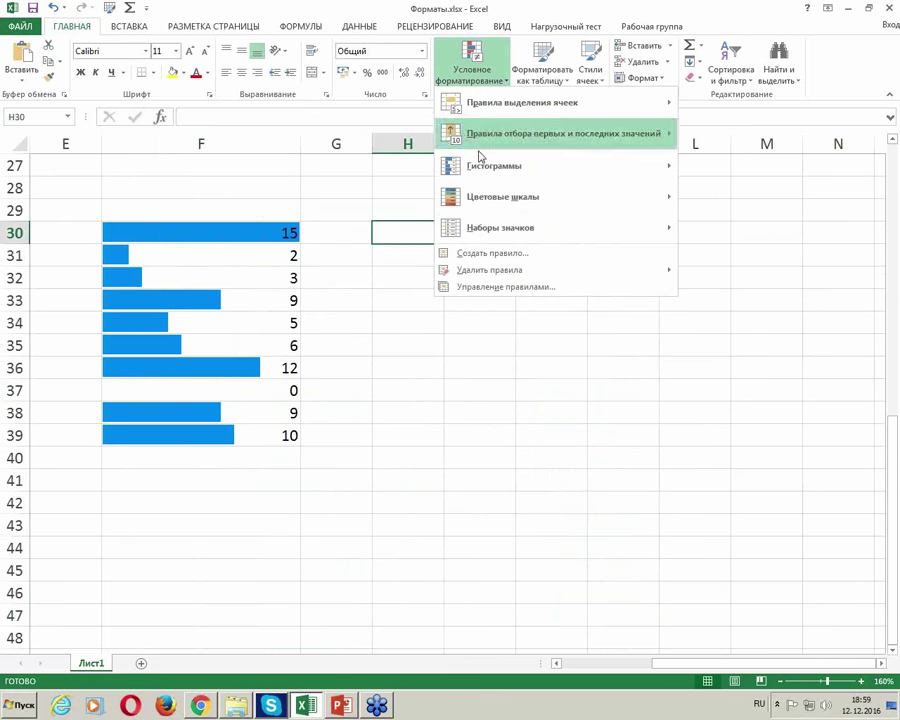
pyautogui.moveTo(499, 232)
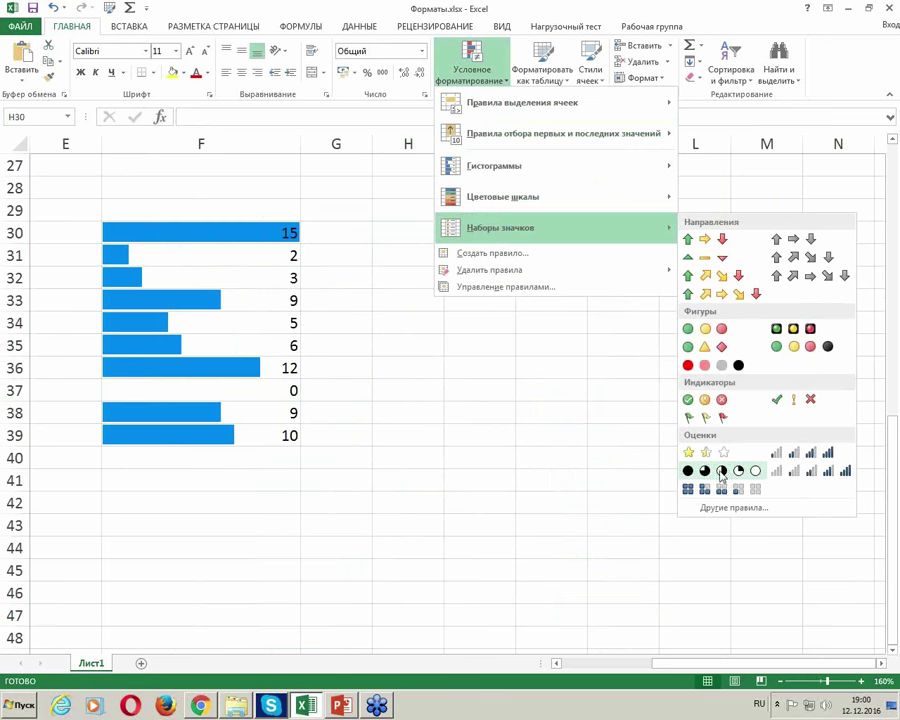
pyautogui.click(453, 227)
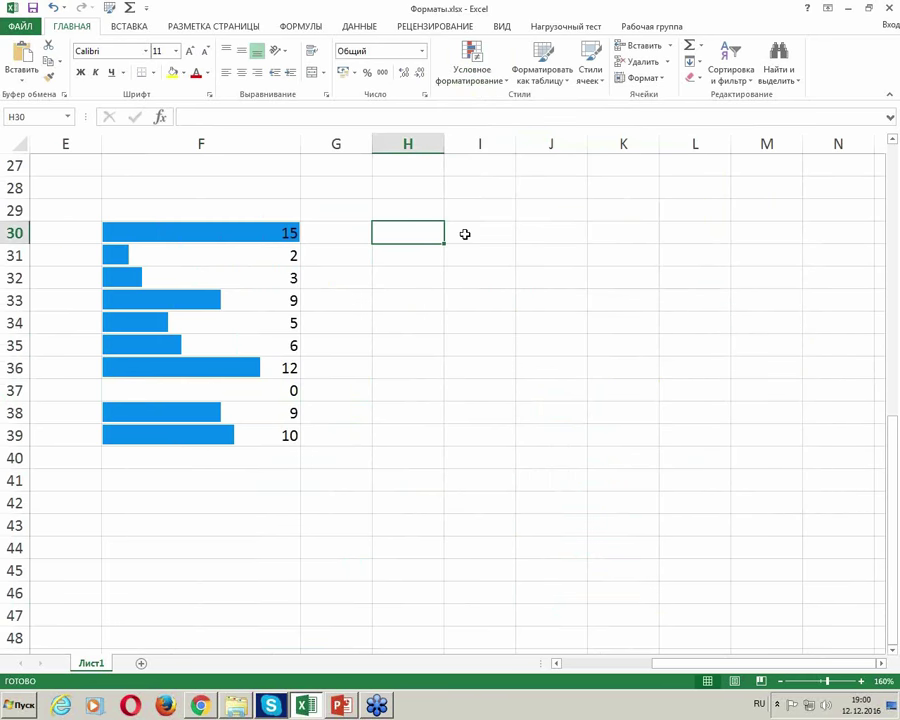
pyautogui.click(463, 233)
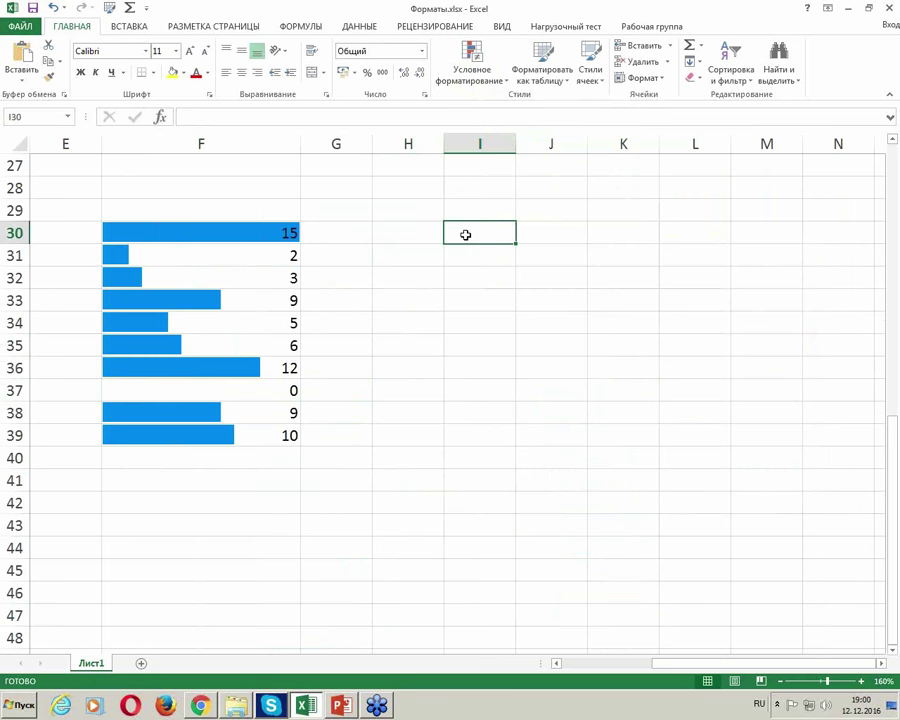
# Enter -5 in I30, fill the series up to 5 in I40, and widen column I
pyautogui.write('-5')
pyautogui.press('Return')
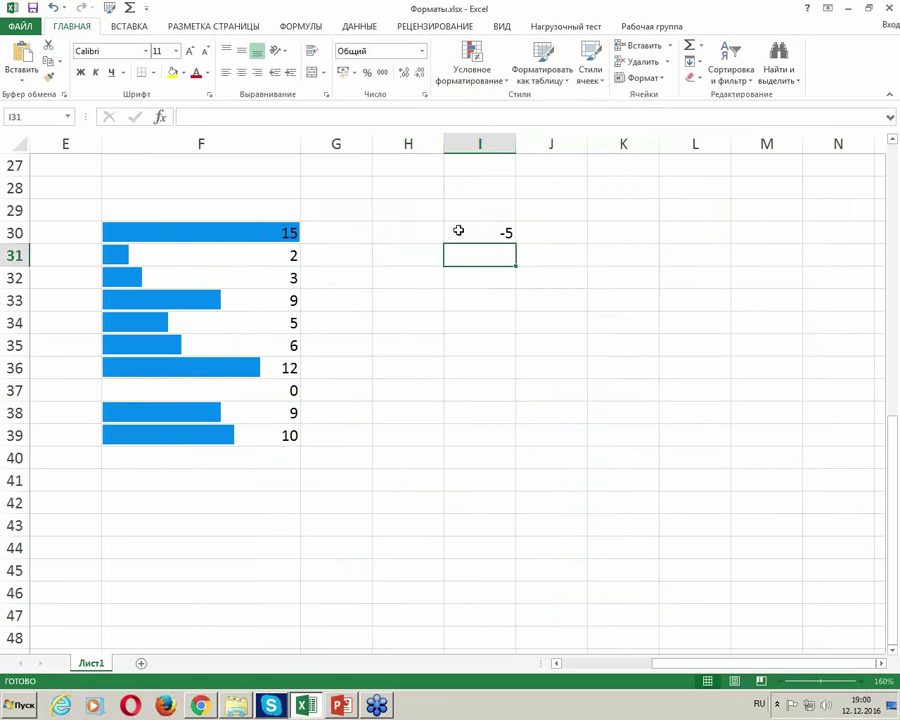
pyautogui.click(492, 233)
pyautogui.moveTo(514, 249); pyautogui.dragTo(517, 469)
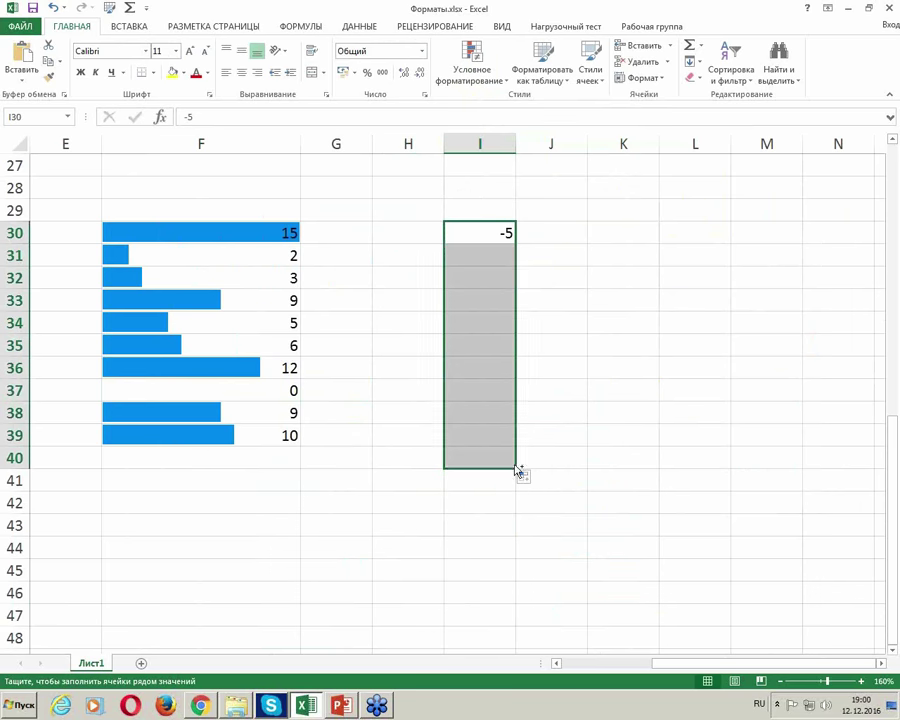
pyautogui.moveTo(516, 143); pyautogui.dragTo(575, 148)
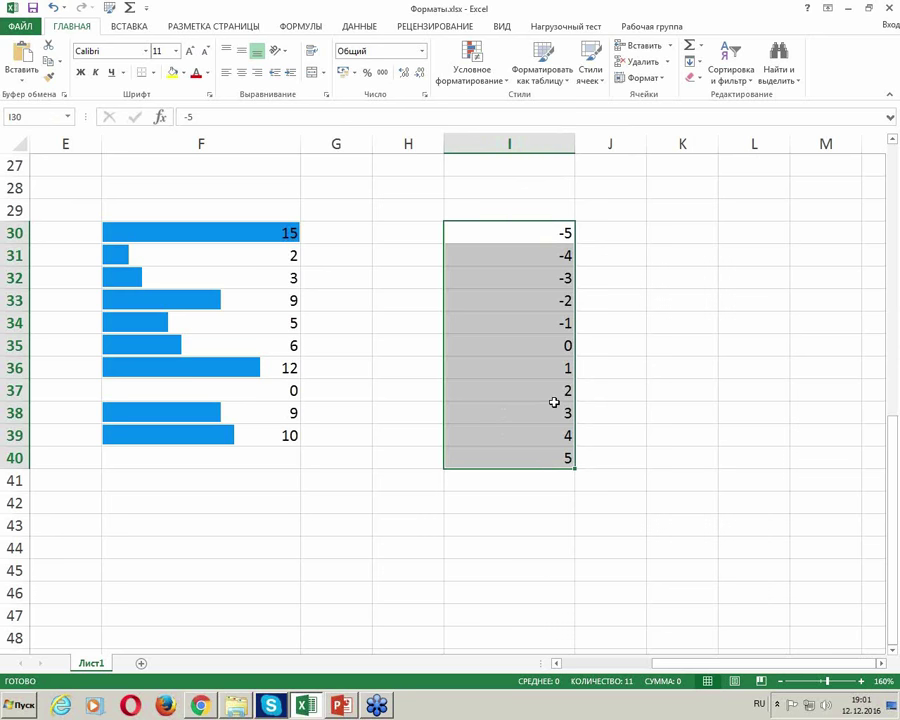
pyautogui.click(471, 62)
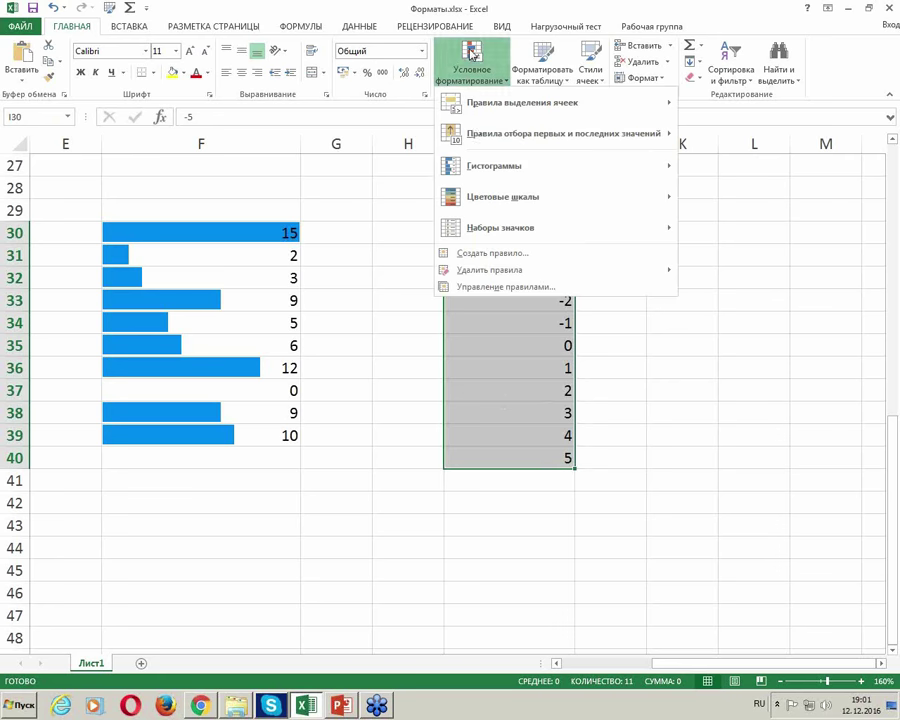
# Apply the 3 Arrows (Colored) icon set to I30:I40 and deselect the range
pyautogui.moveTo(493, 243)
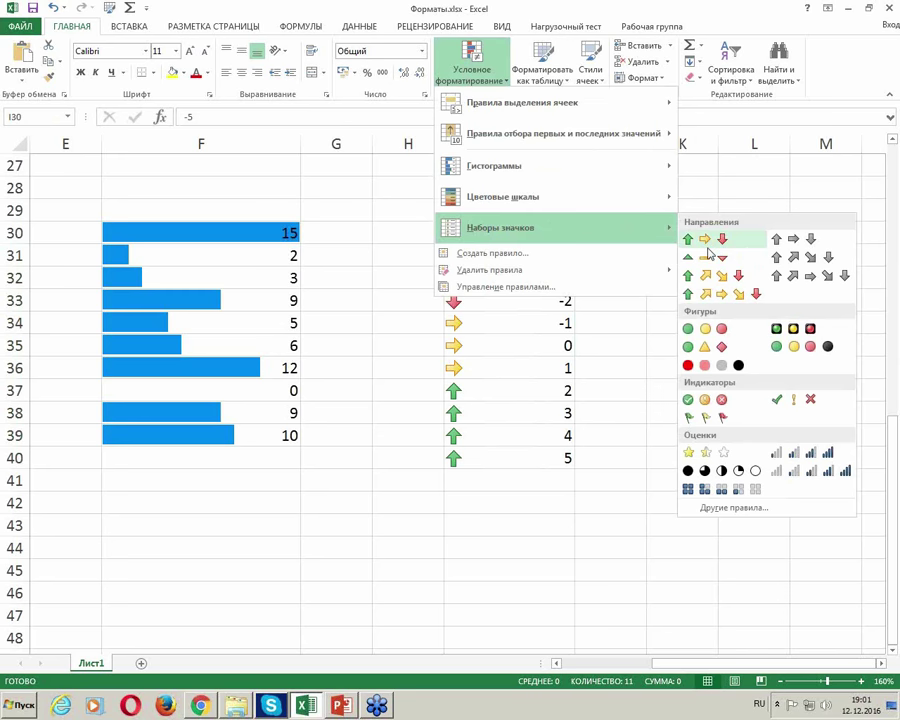
pyautogui.click(704, 238)
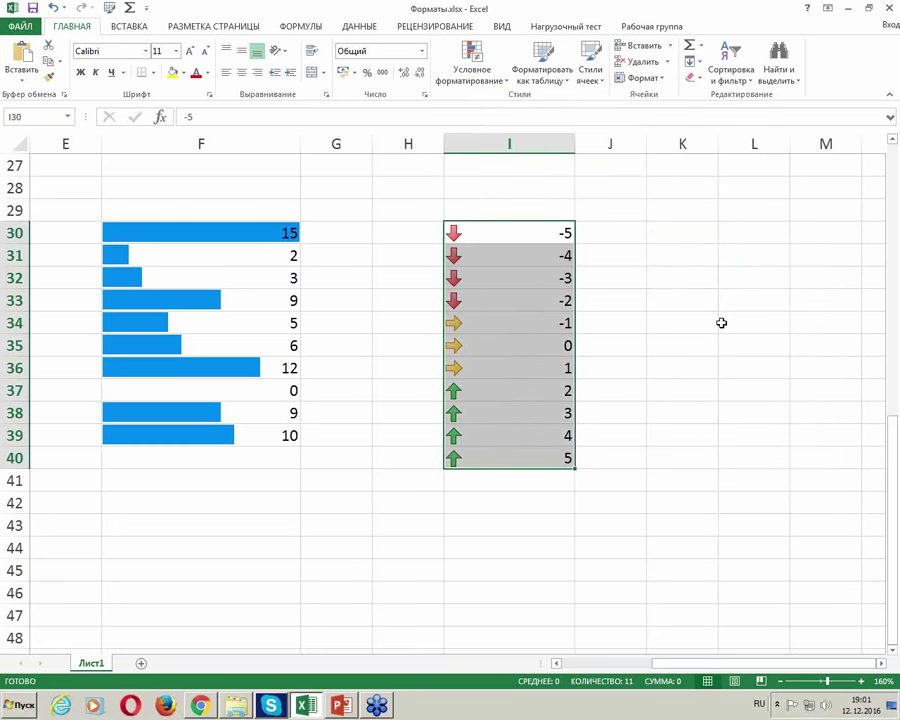
pyautogui.click(692, 308)
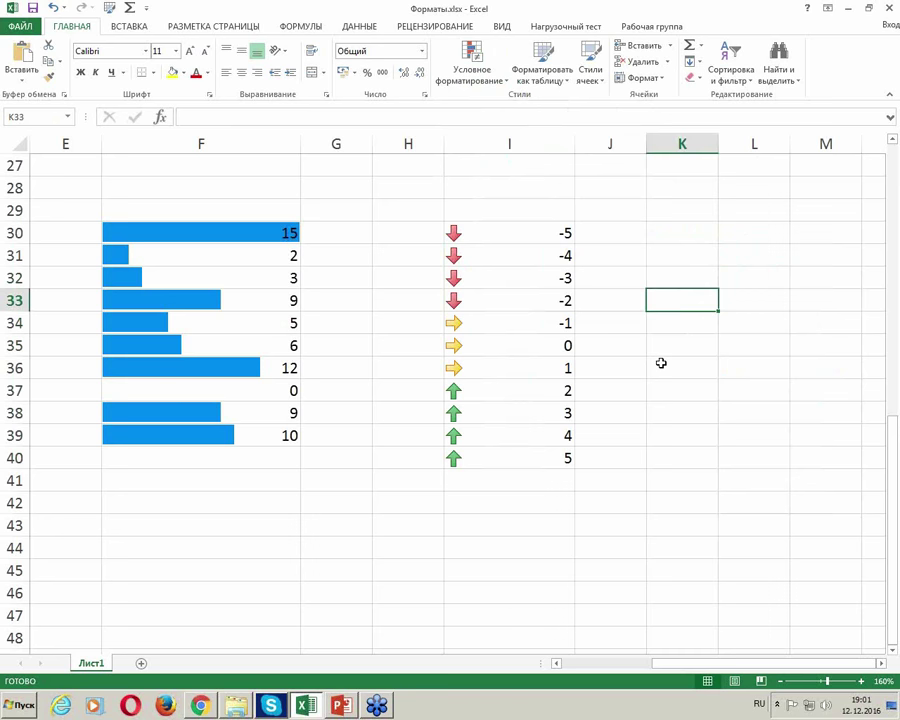
pyautogui.click(488, 456)
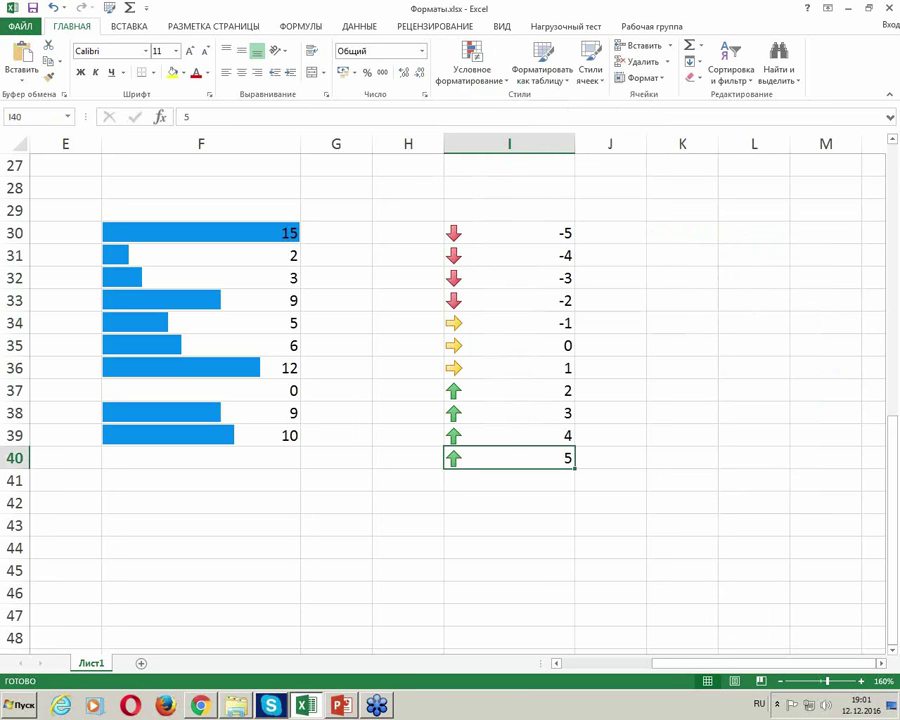
# Enter 45 in I40 so only that cell keeps a green up arrow
pyautogui.write('45')
pyautogui.press('Return')
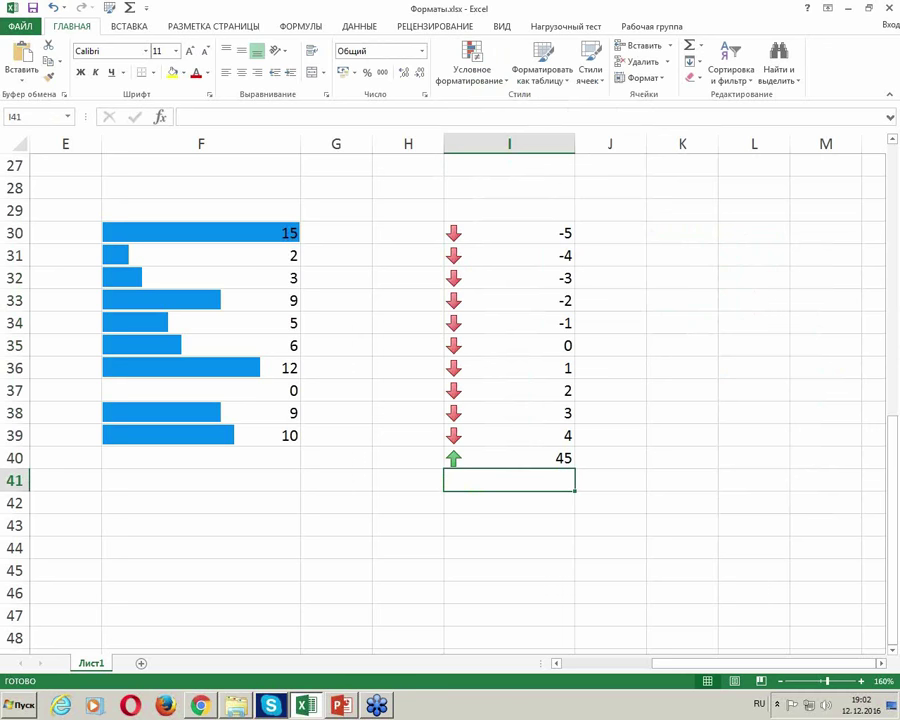
pyautogui.click(505, 327)
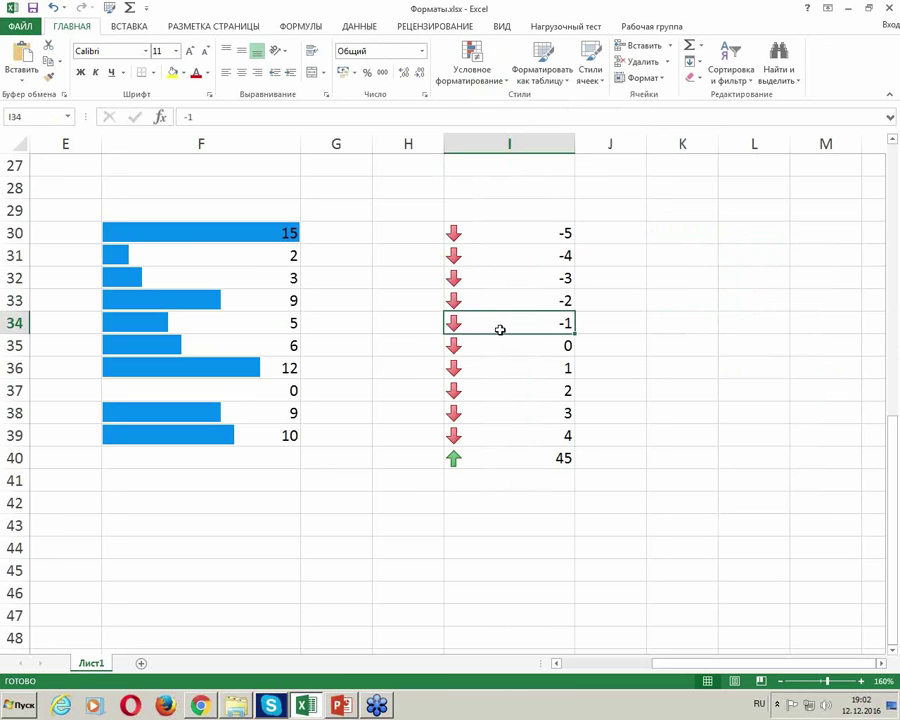
pyautogui.click(462, 84)
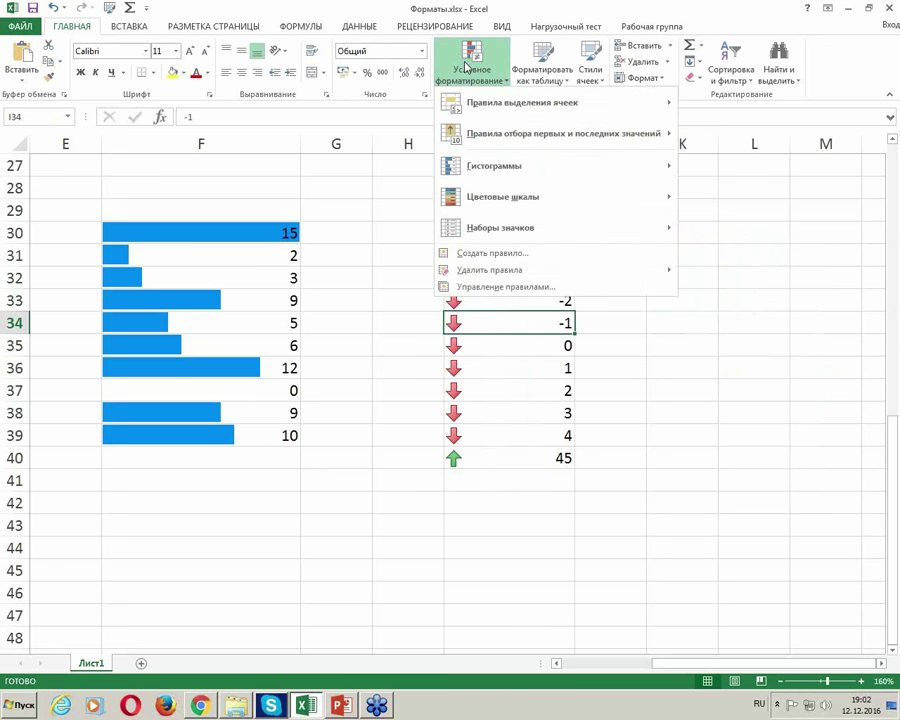
# Open Manage Rules and edit the Icon Set rule applied to $I$30:$I$40
pyautogui.moveTo(455, 104)
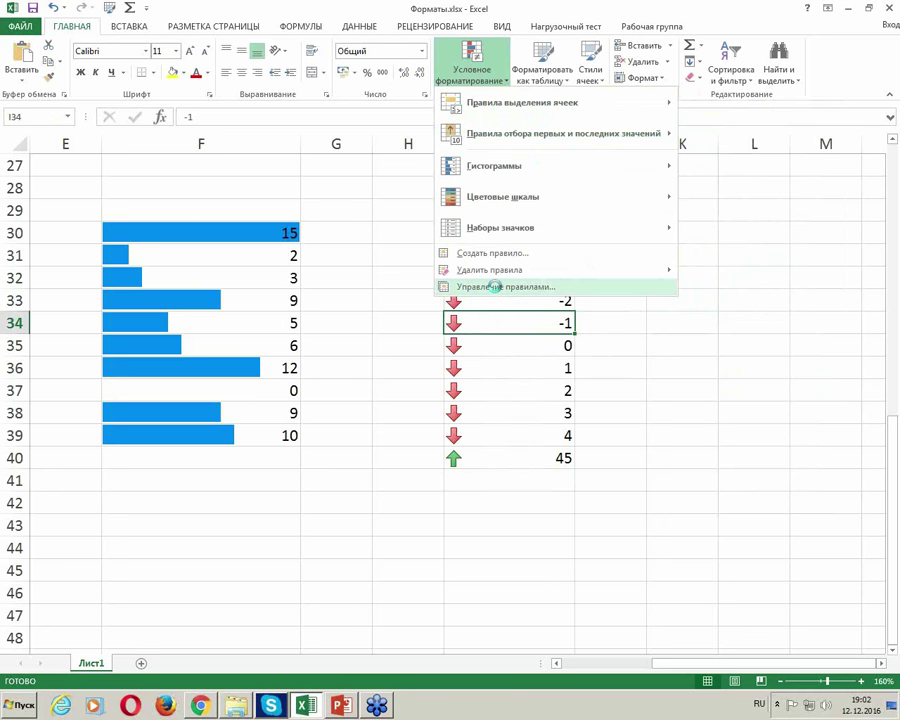
pyautogui.click(497, 288)
pyautogui.moveTo(484, 370); pyautogui.dragTo(528, 328)
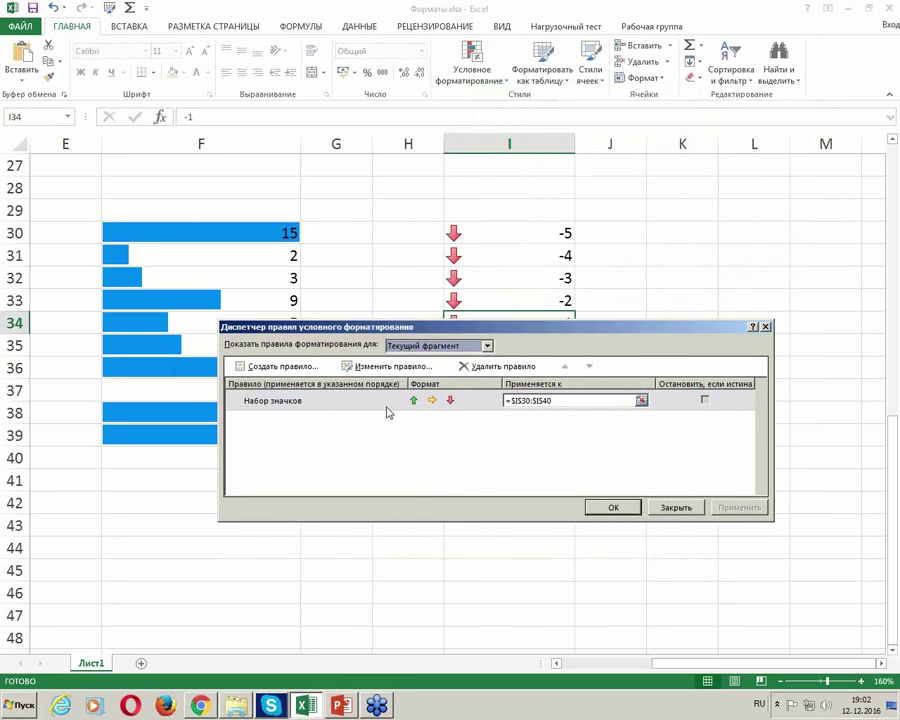
pyautogui.click(298, 403)
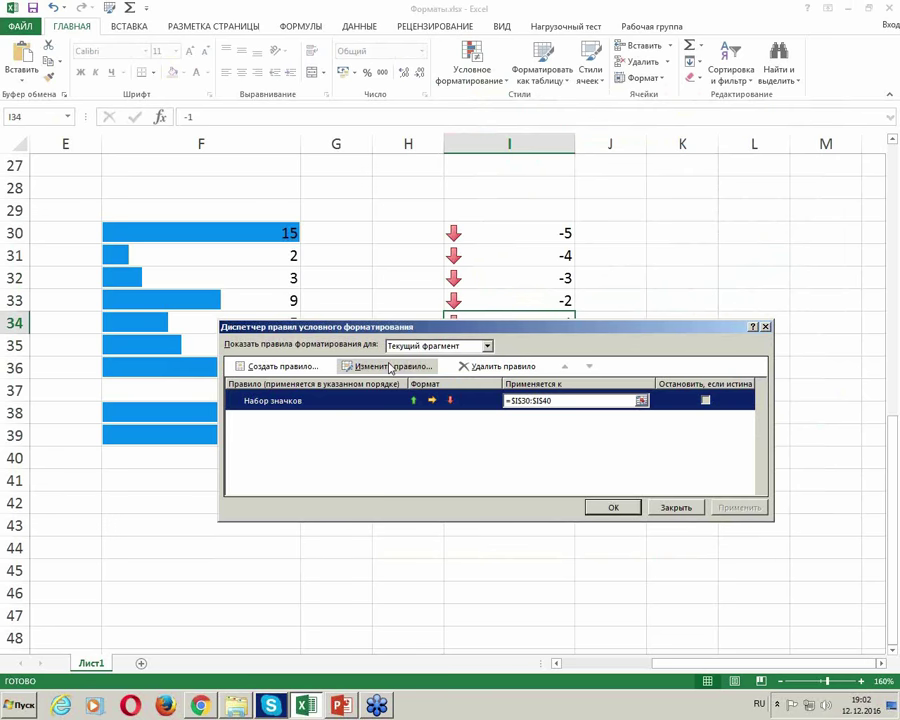
pyautogui.click(390, 367)
# Set both arrow thresholds to Number 0, green for > 0 and yellow for >= 0
pyautogui.moveTo(566, 278); pyautogui.dragTo(577, 189)
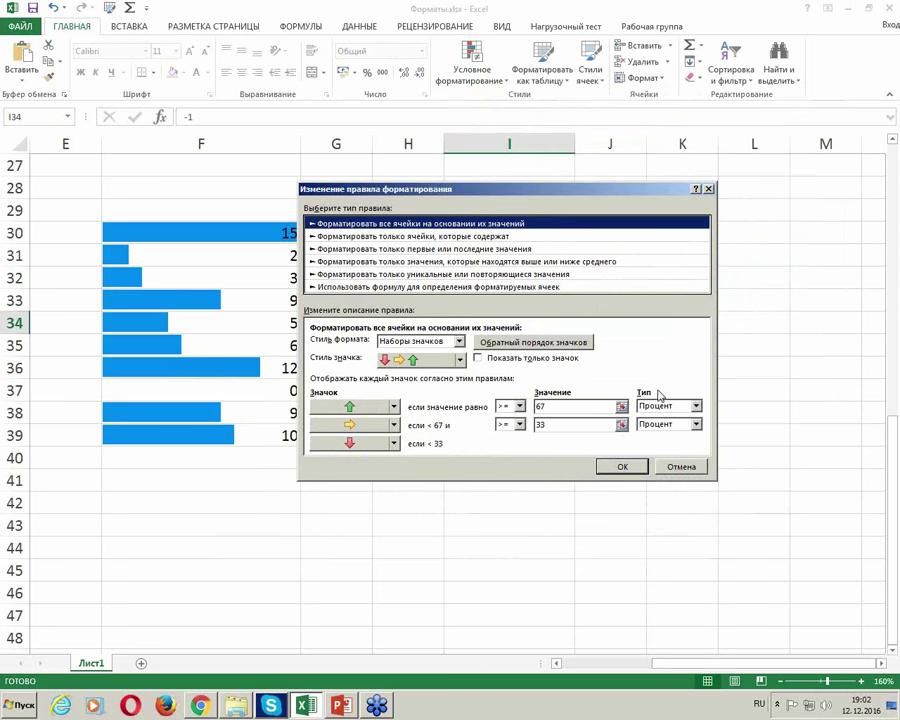
pyautogui.click(665, 406)
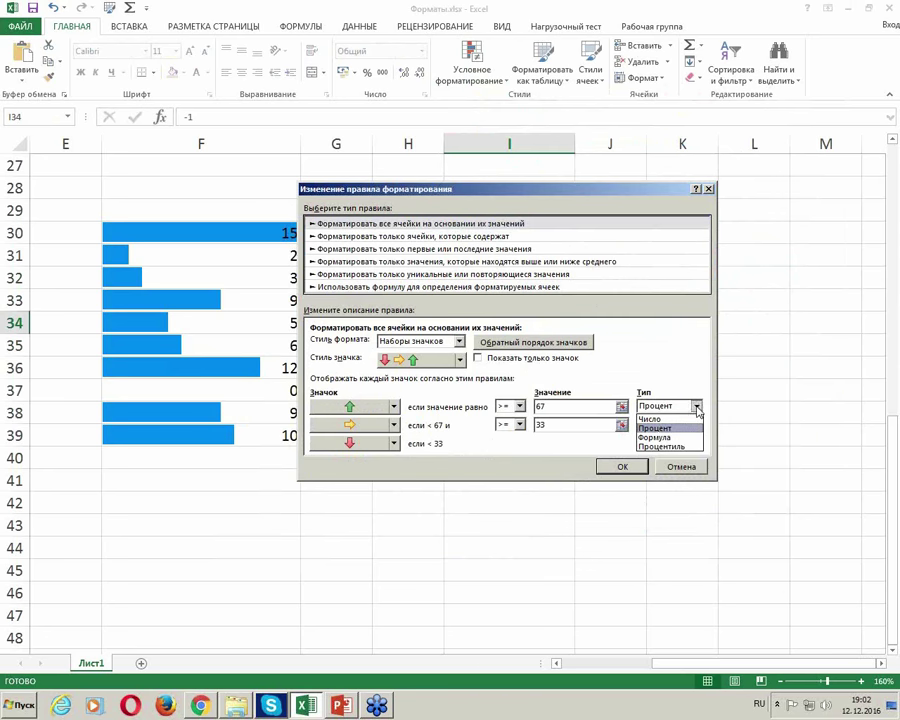
pyautogui.click(655, 418)
pyautogui.click(668, 424)
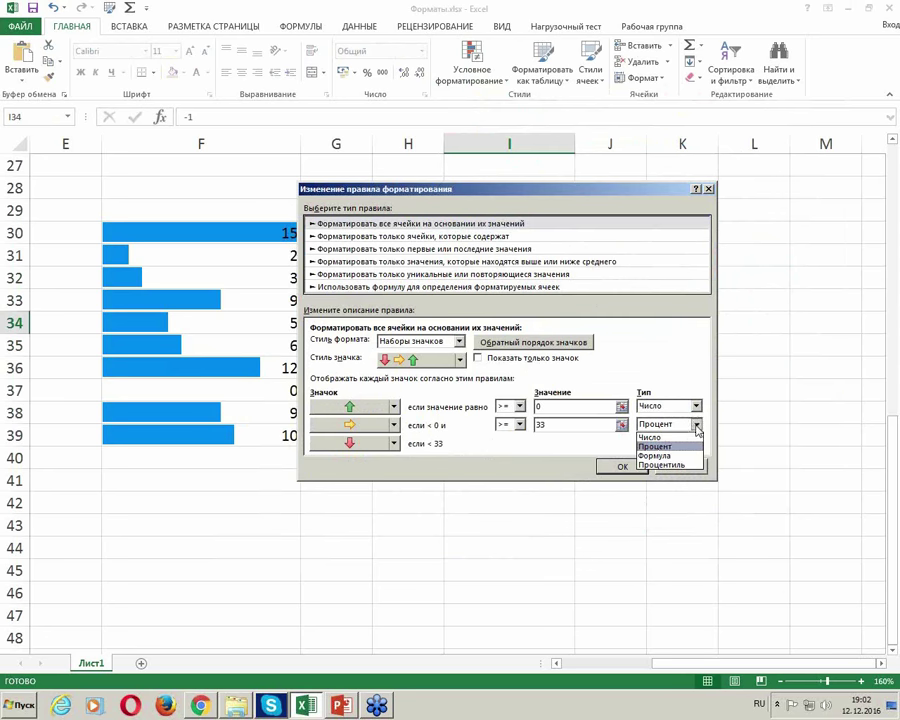
pyautogui.click(652, 437)
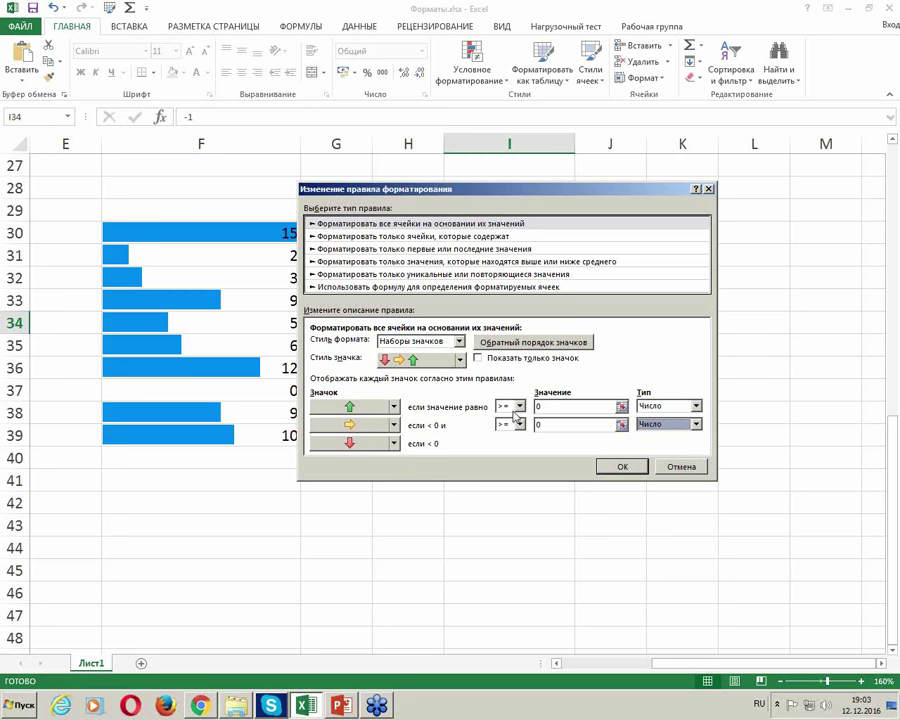
pyautogui.click(519, 406)
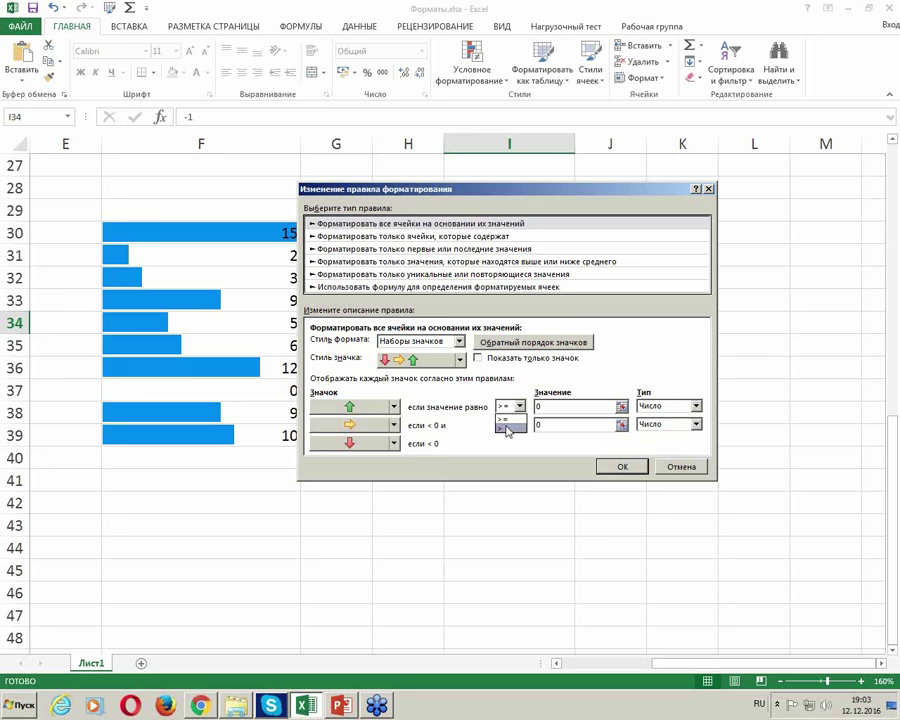
pyautogui.click(508, 430)
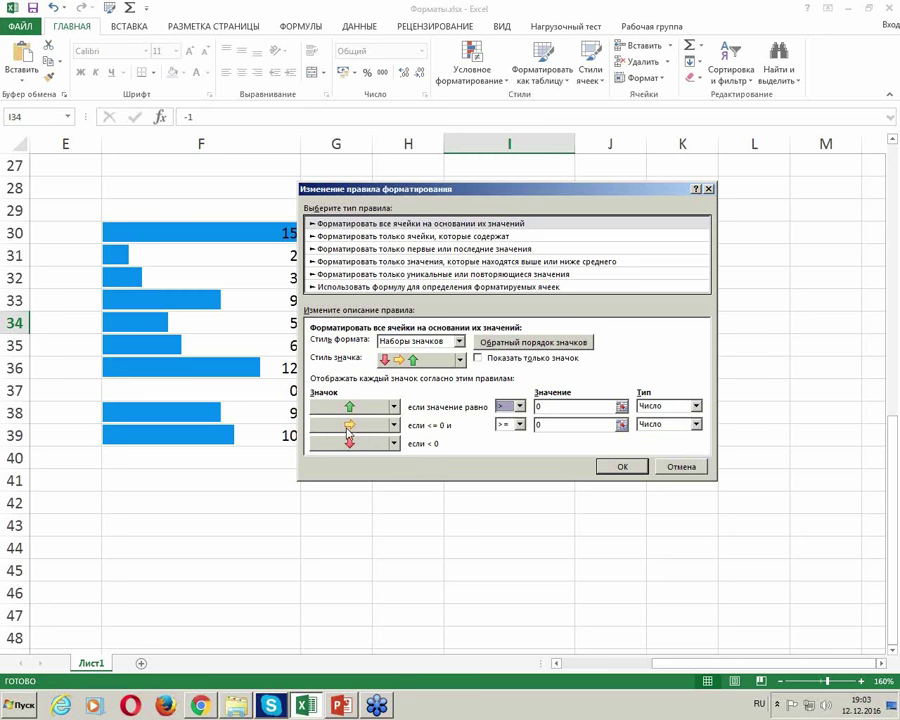
pyautogui.click(517, 428)
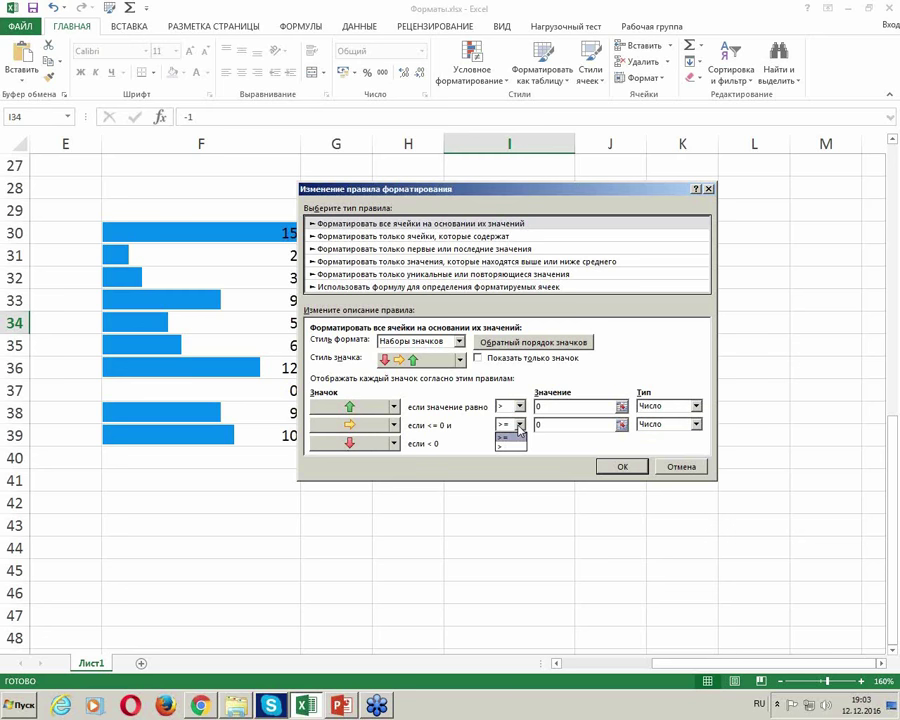
pyautogui.click(506, 437)
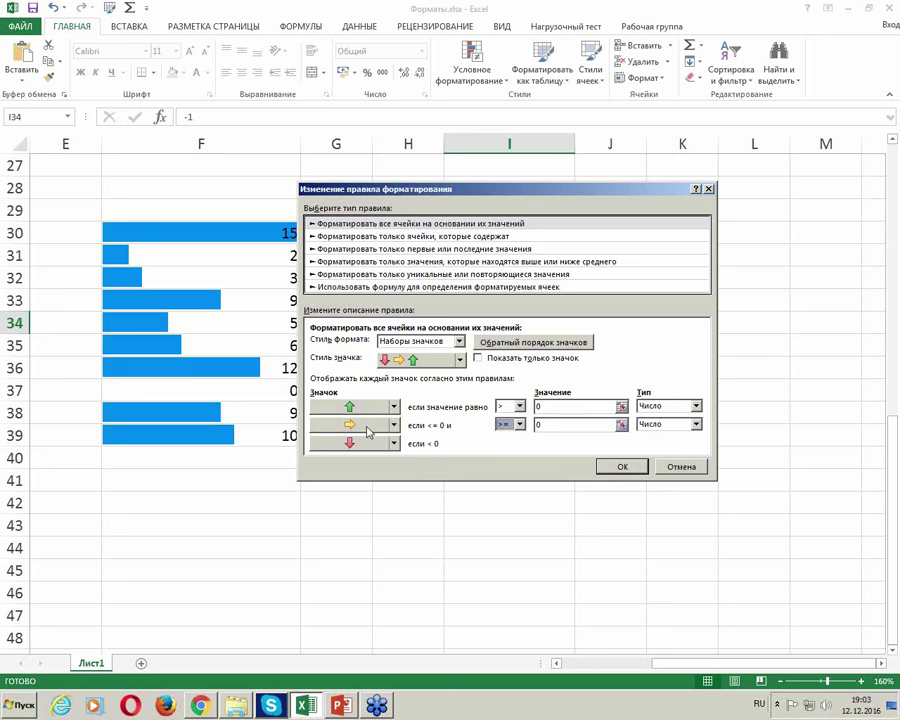
pyautogui.click(621, 466)
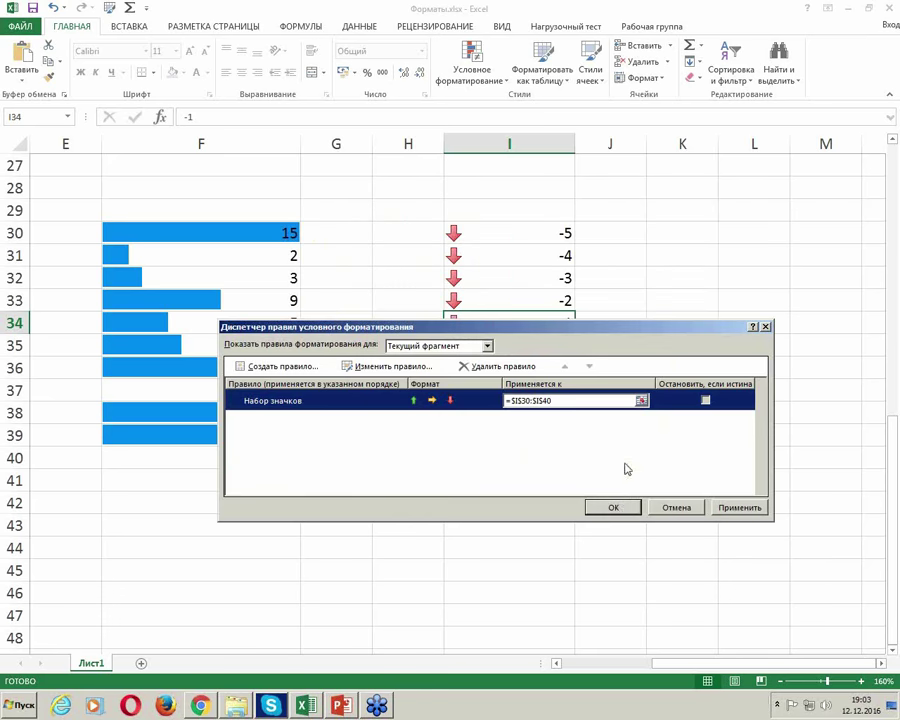
pyautogui.click(622, 506)
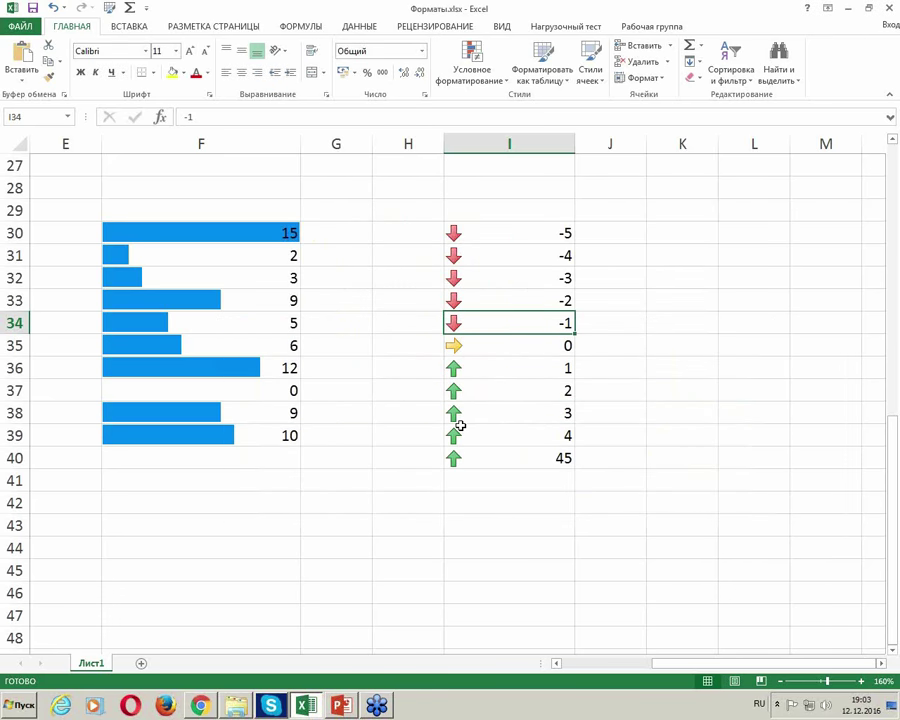
# Enter test values -564545 in I37, 54545 in I32 and 0 in I40
pyautogui.click(485, 393)
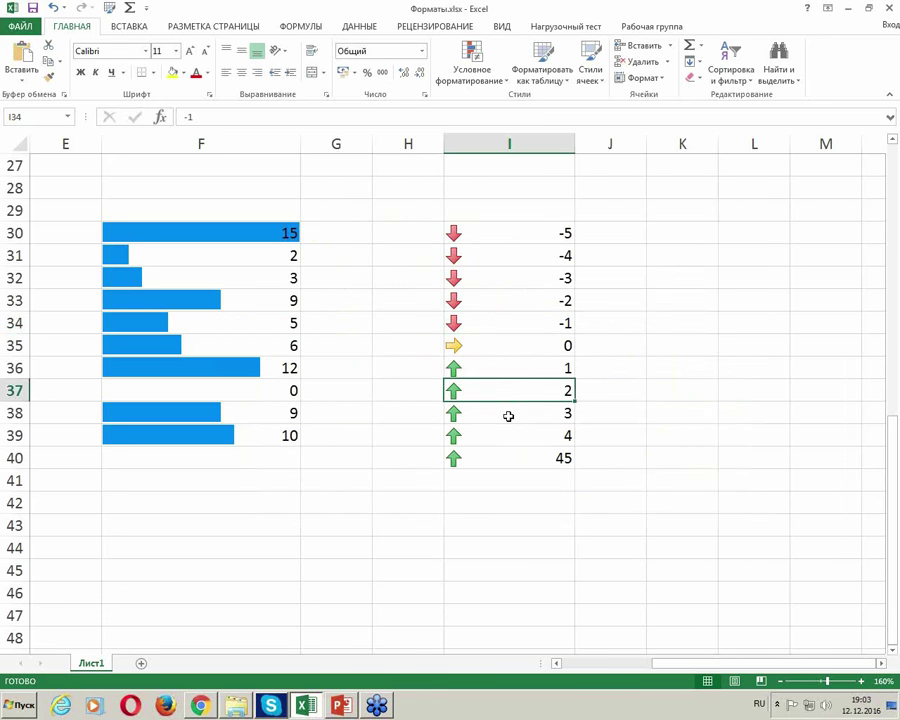
pyautogui.write('-564545')
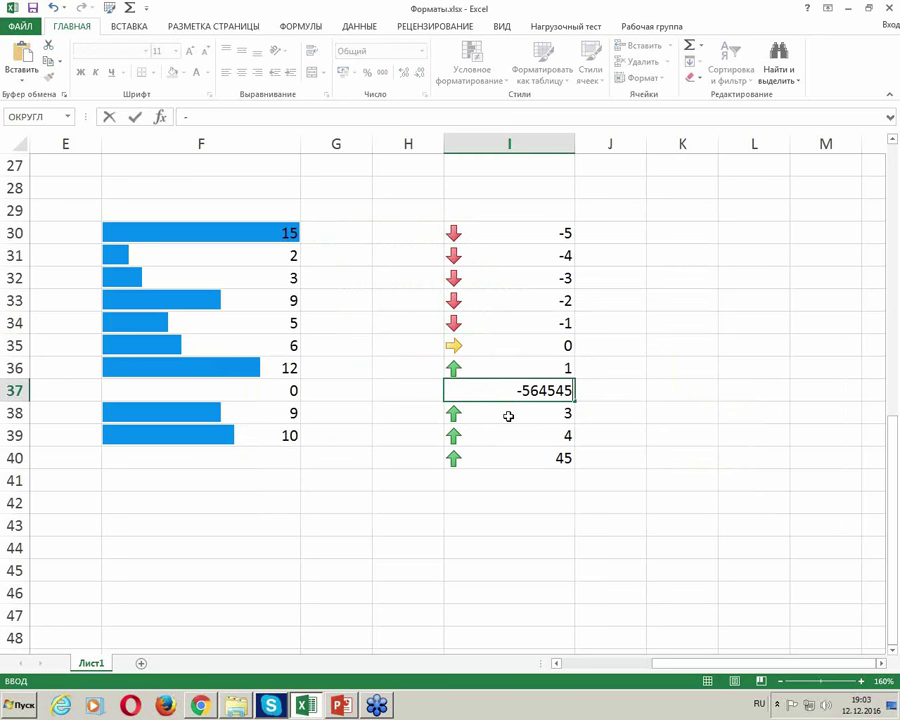
pyautogui.press('Return')
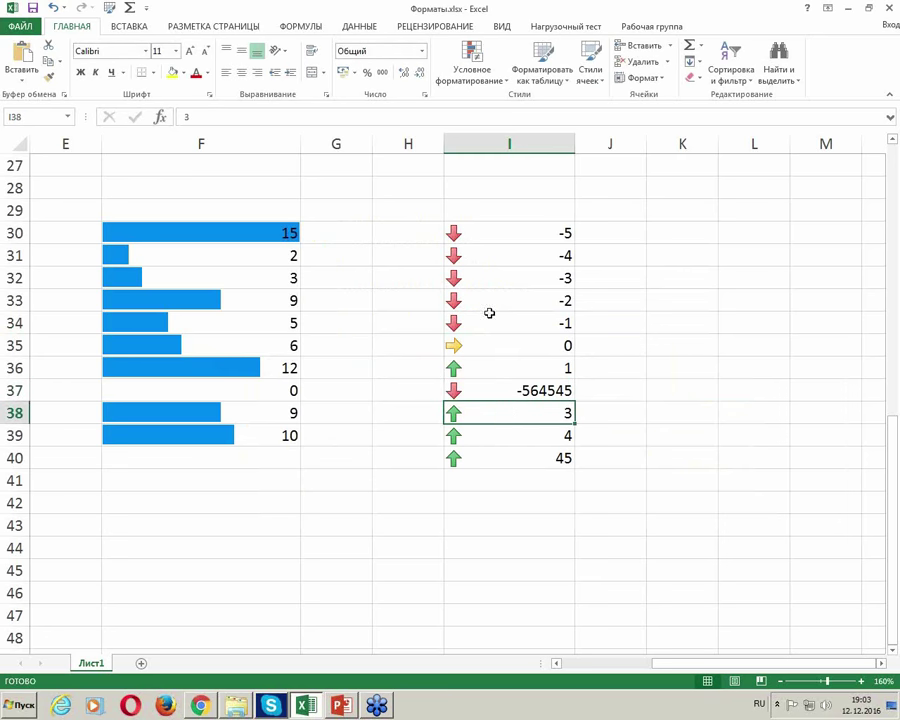
pyautogui.click(495, 271)
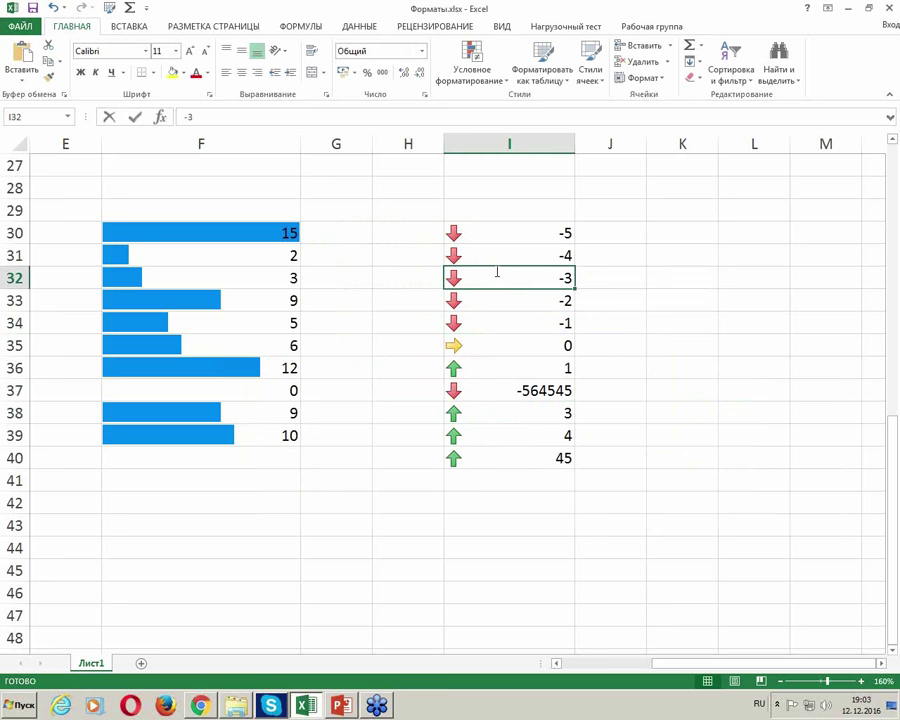
pyautogui.write('54545')
pyautogui.press('Return')
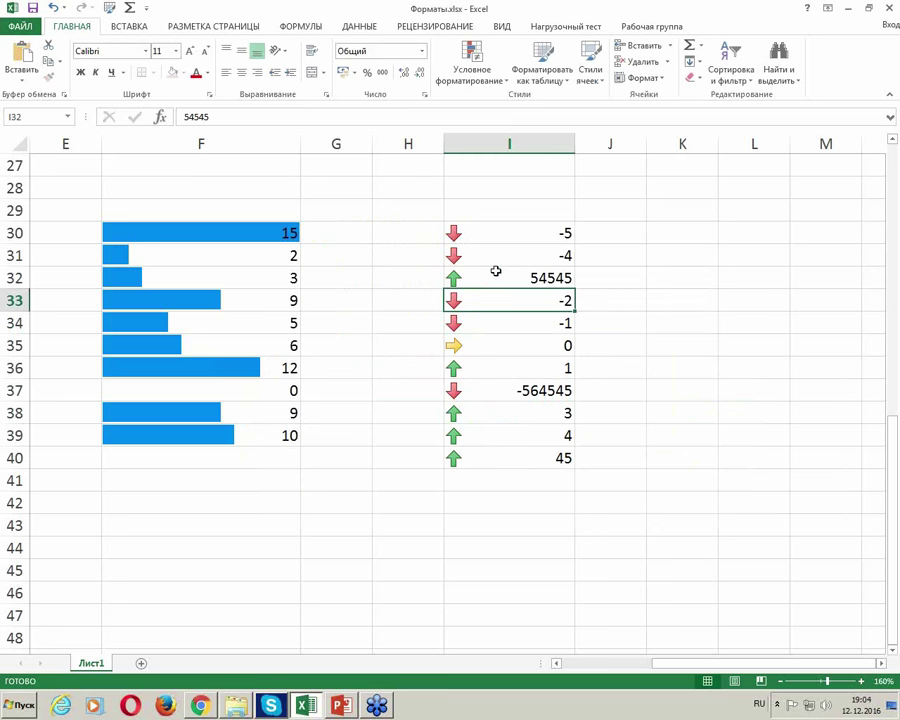
pyautogui.click(488, 449)
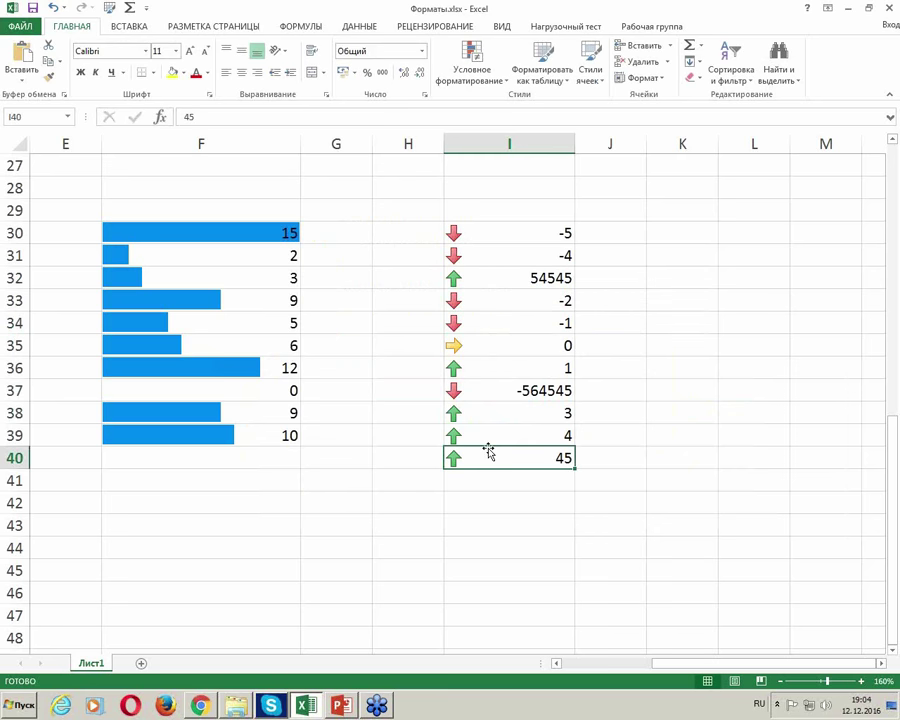
pyautogui.write('0')
pyautogui.press('Return')
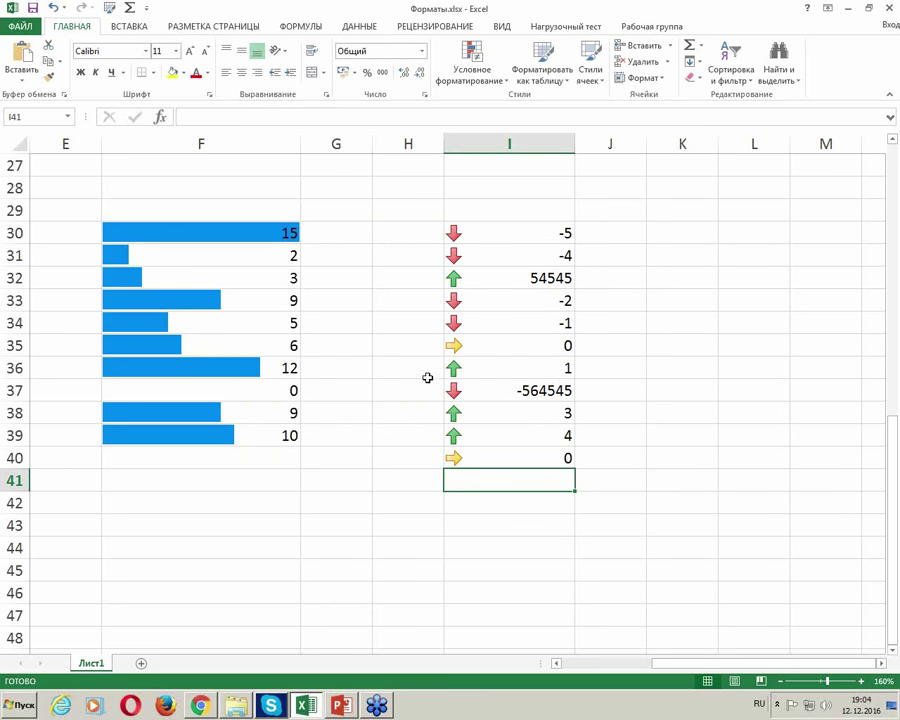
pyautogui.scroll(-2, 424, 372)
pyautogui.scroll(-1, 419, 362)
pyautogui.scroll(-1, 419, 358)
pyautogui.scroll(-4, 440, 352)
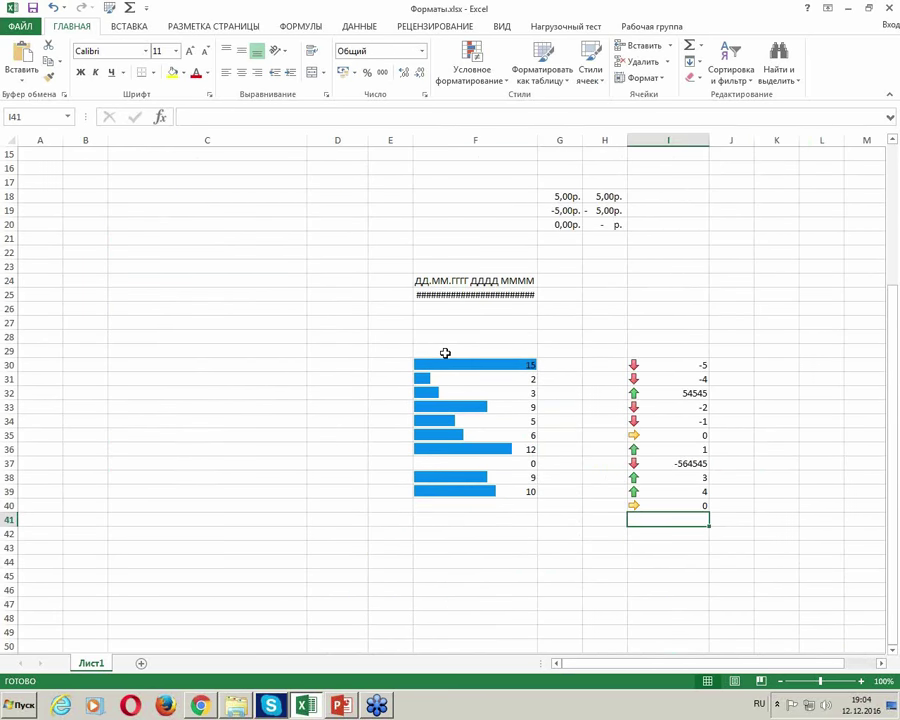
pyautogui.scroll(-4, 436, 354)
pyautogui.scroll(1, 786, 450)
pyautogui.scroll(2, 834, 436)
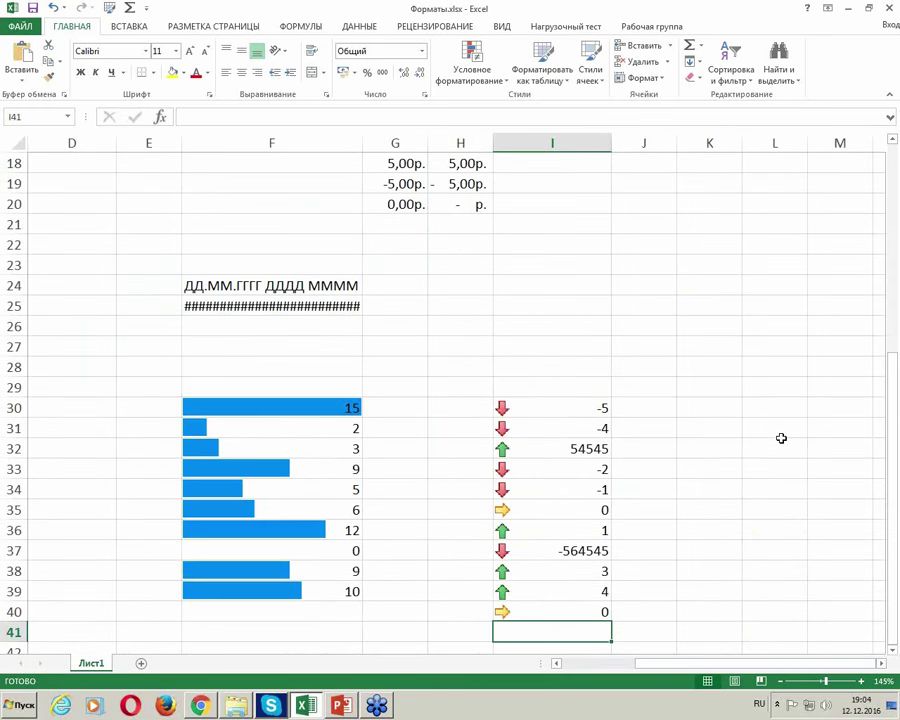
pyautogui.click(880, 663)
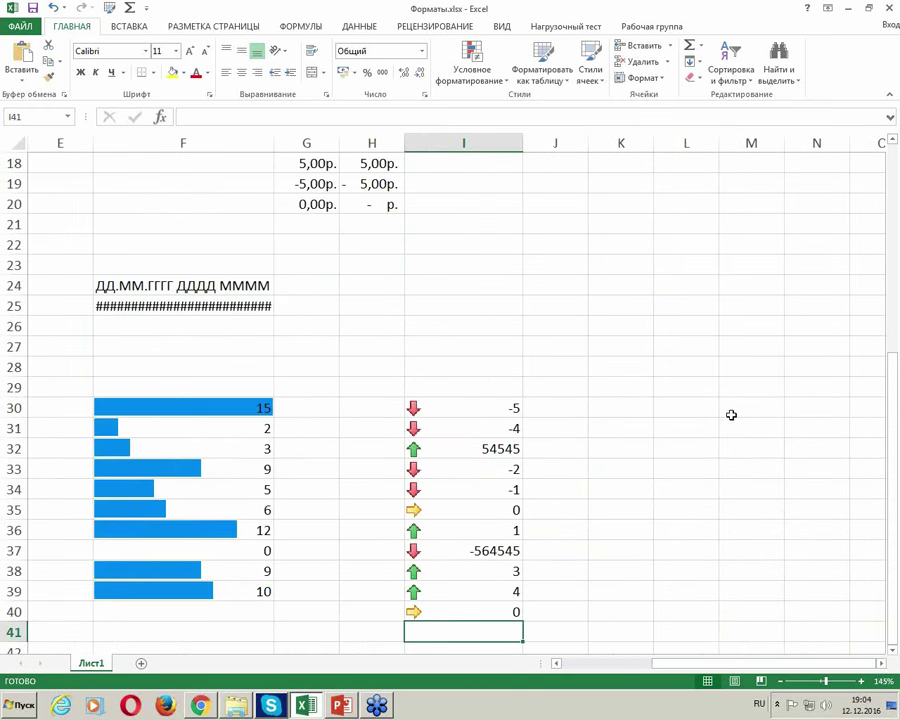
pyautogui.scroll(-2, 735, 430)
pyautogui.click(878, 663)
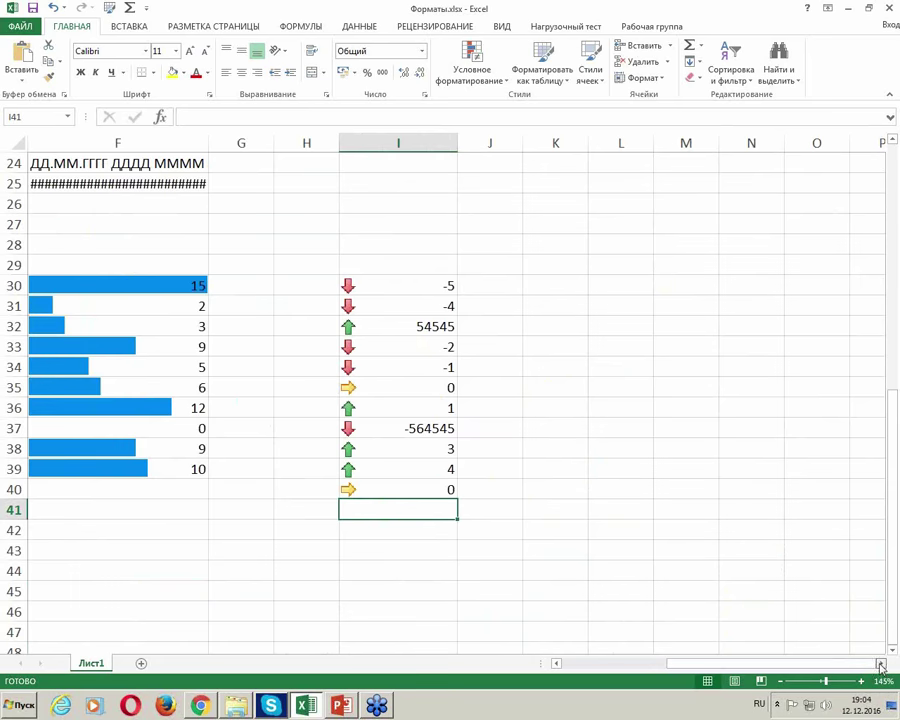
pyautogui.click(878, 663)
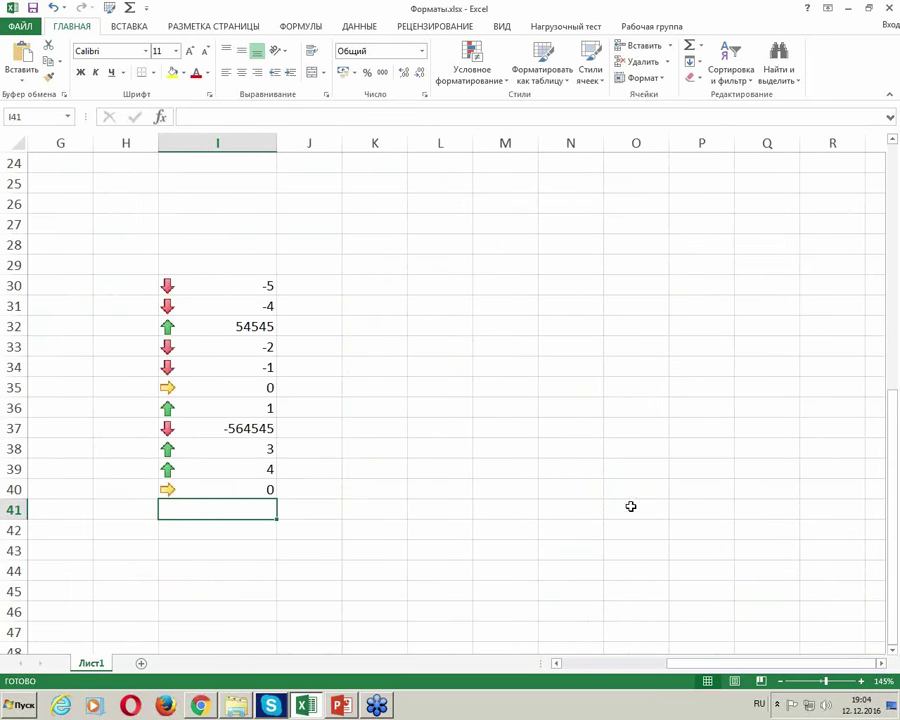
pyautogui.click(437, 290)
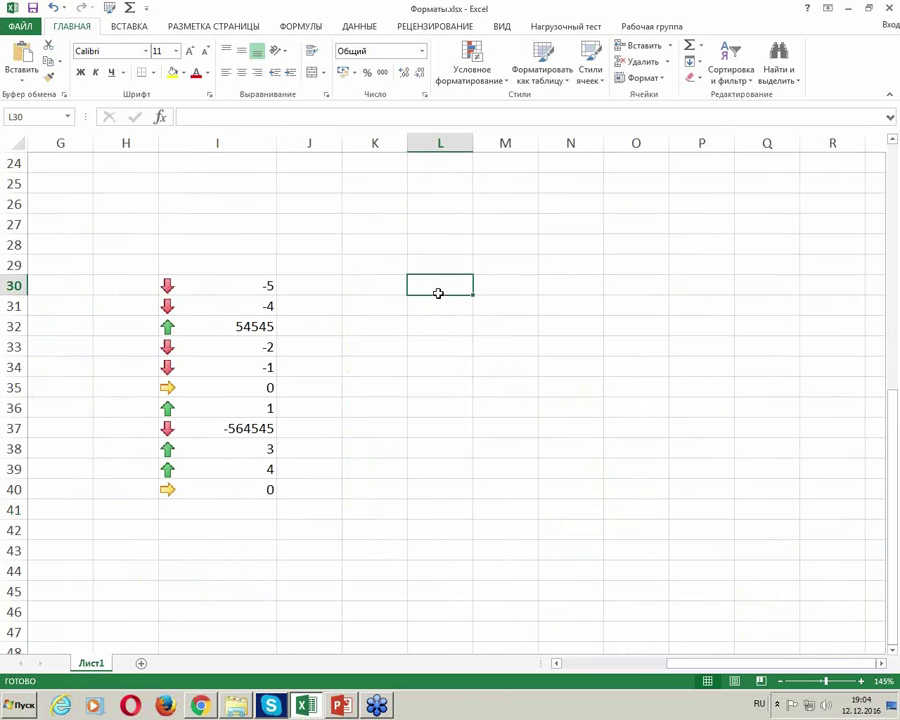
pyautogui.click(474, 70)
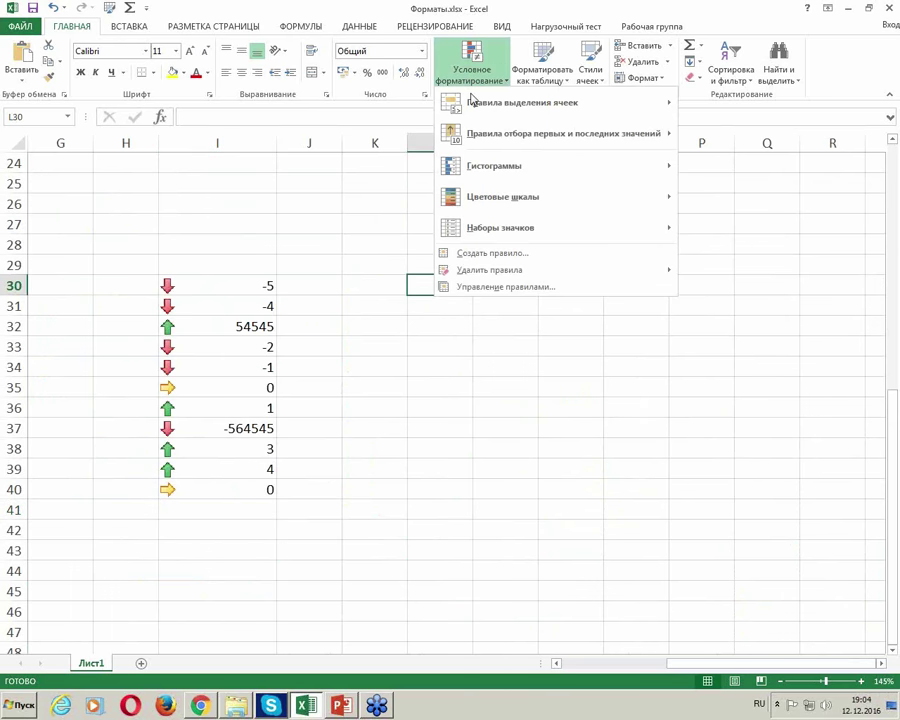
pyautogui.moveTo(483, 105)
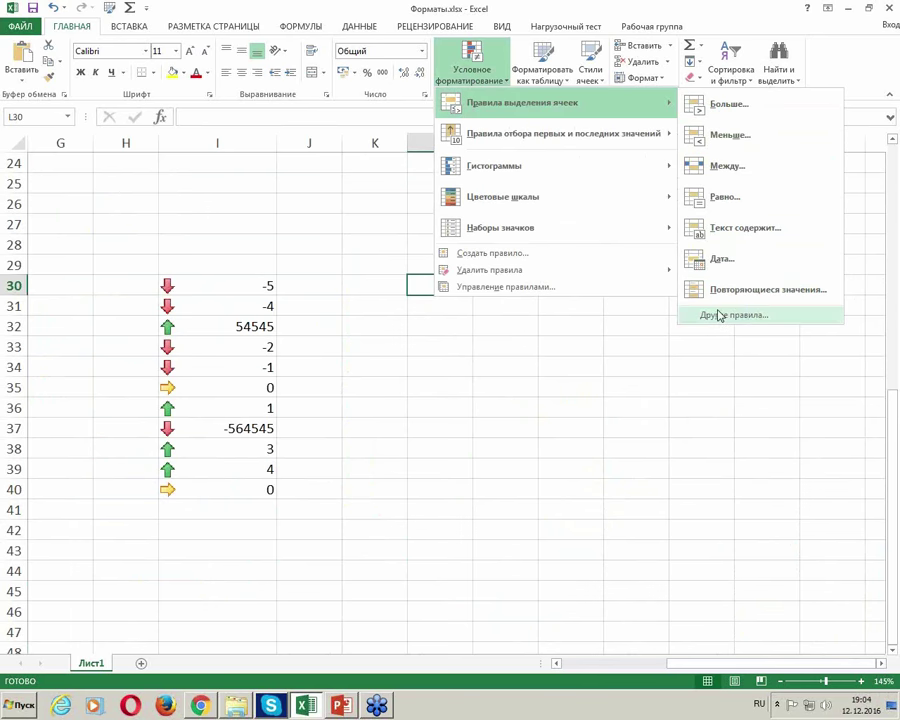
pyautogui.click(498, 400)
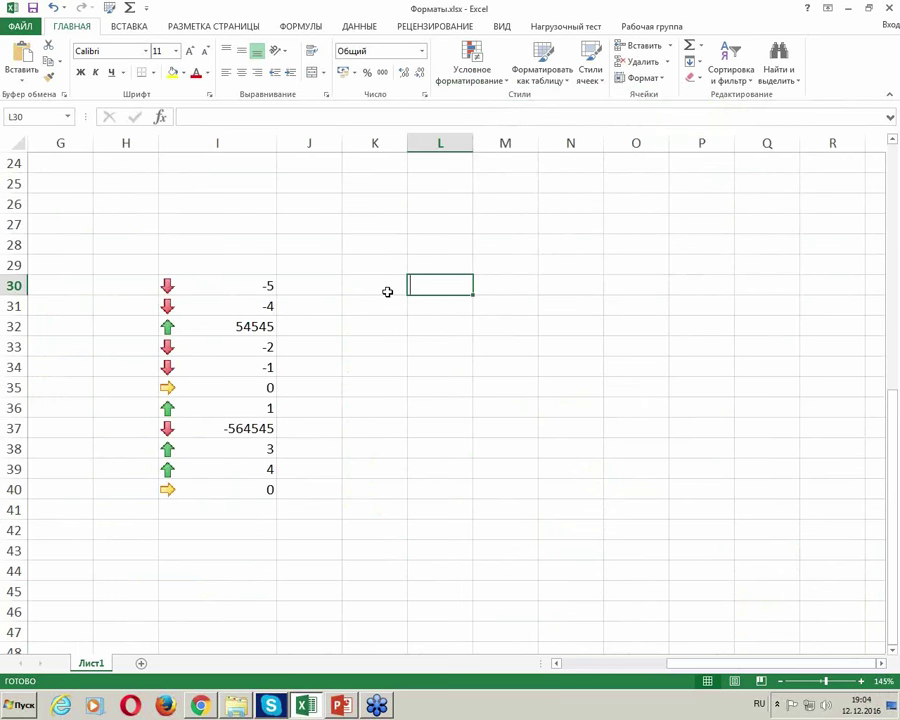
# Enter =СЛУЧМЕЖДУ(-10;10) in L30 and copy it across to column O
pyautogui.write('=СЛ')
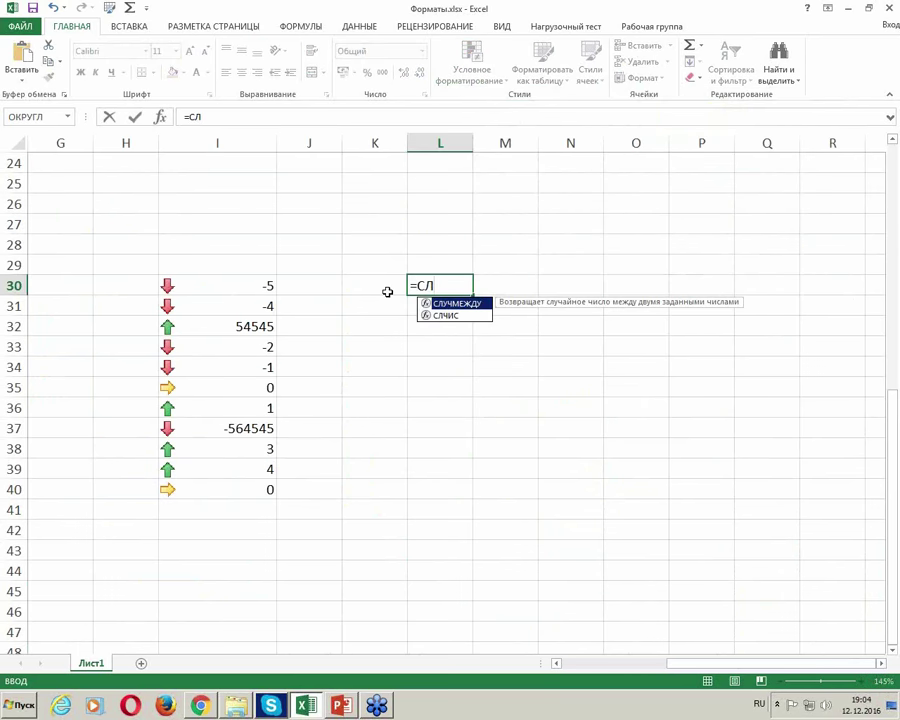
pyautogui.press('Tab')
pyautogui.hotkey('ctrl', 'a')
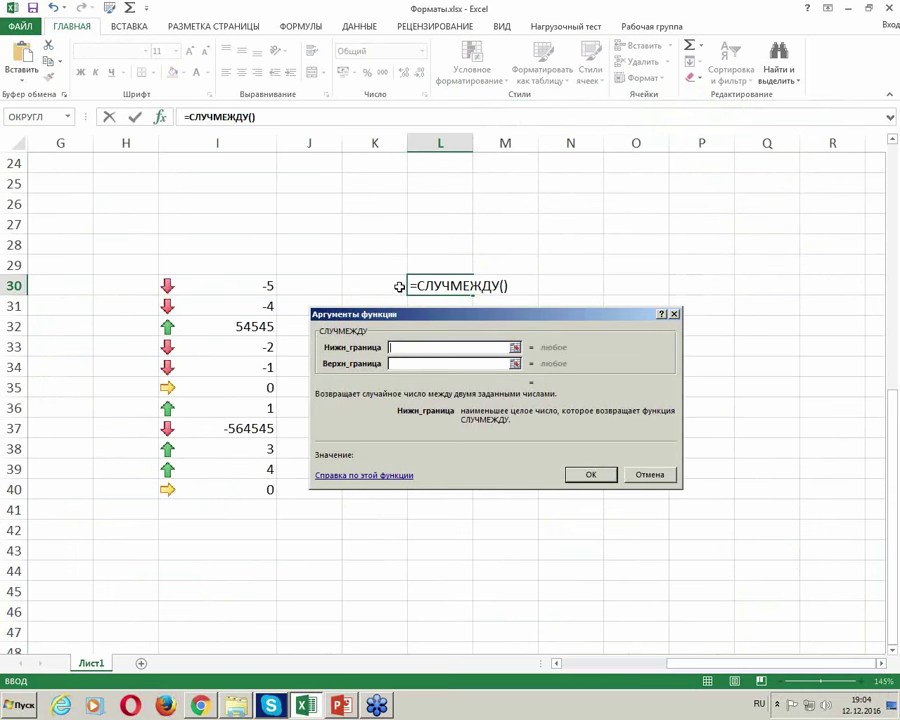
pyautogui.moveTo(411, 320); pyautogui.dragTo(462, 363)
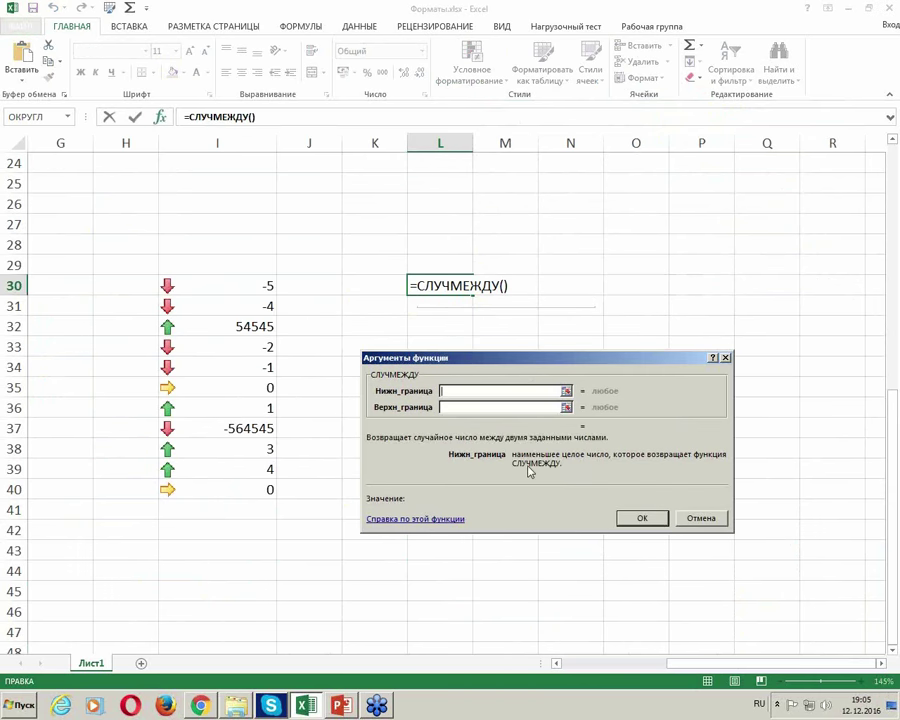
pyautogui.write('-10')
pyautogui.press('Tab')
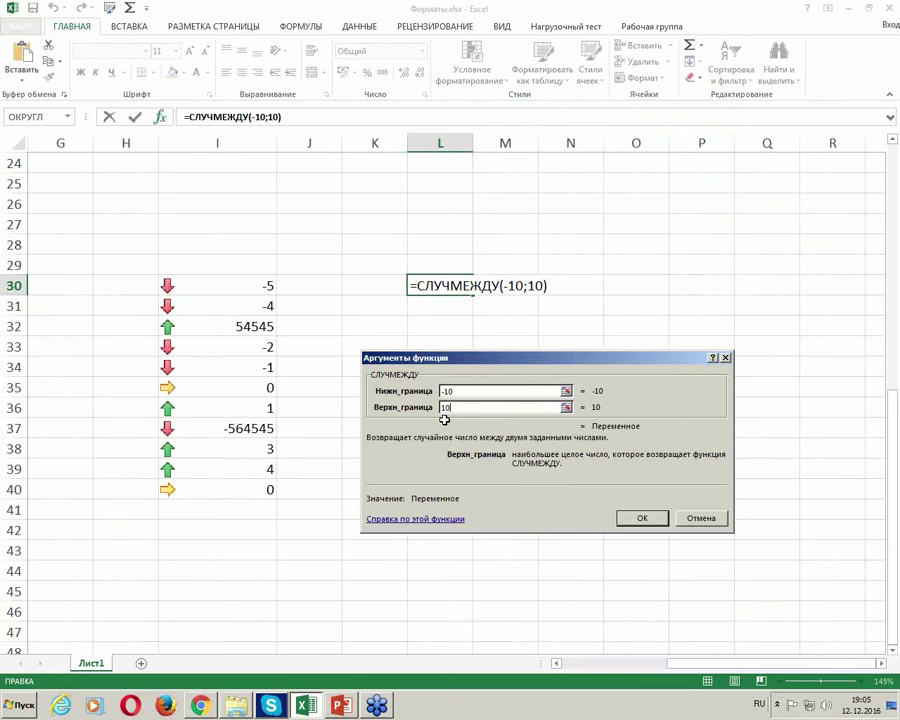
pyautogui.click(650, 520)
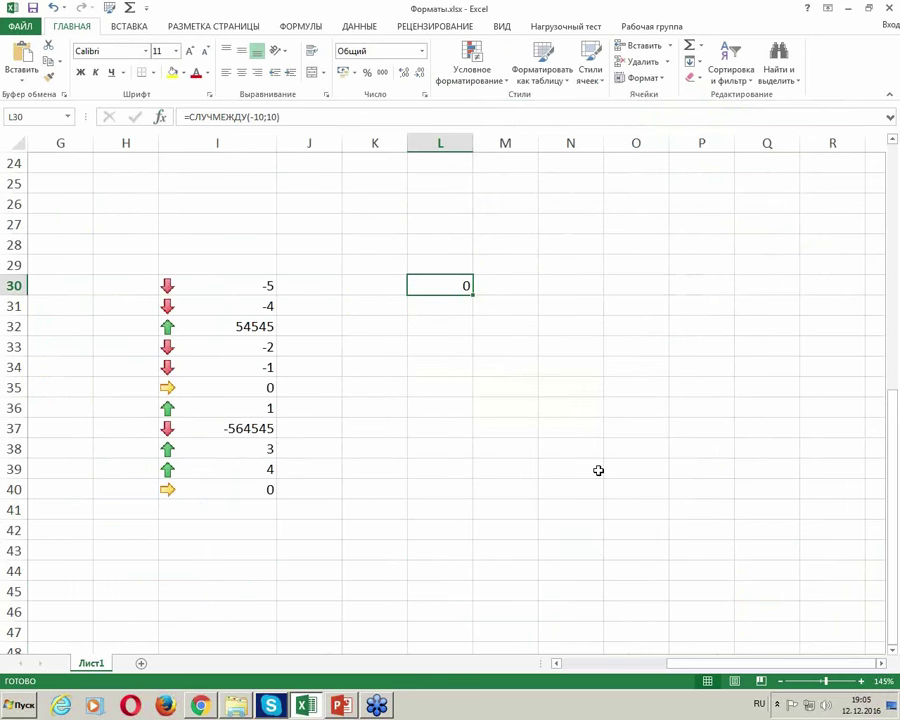
pyautogui.moveTo(474, 295); pyautogui.dragTo(667, 294)
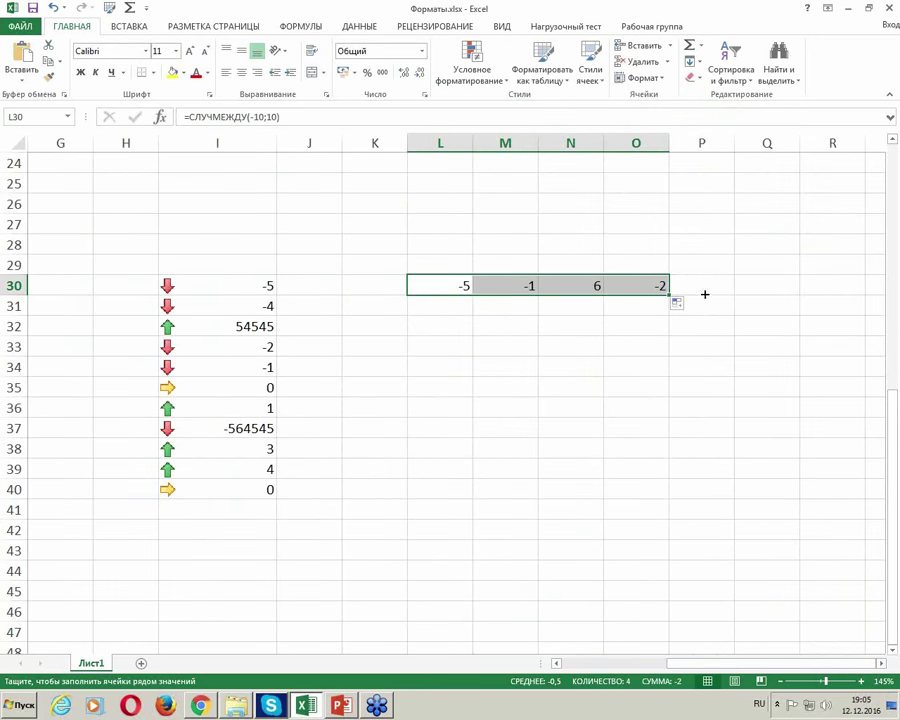
# Extend the СЛУЧМЕЖДУ formula to column Q and down to row 40, rechecking L30
pyautogui.moveTo(667, 298)
pyautogui.mouseDown()
pyautogui.moveTo(798, 295)
pyautogui.moveTo(813, 499)
pyautogui.mouseUp()
pyautogui.click(881, 664)
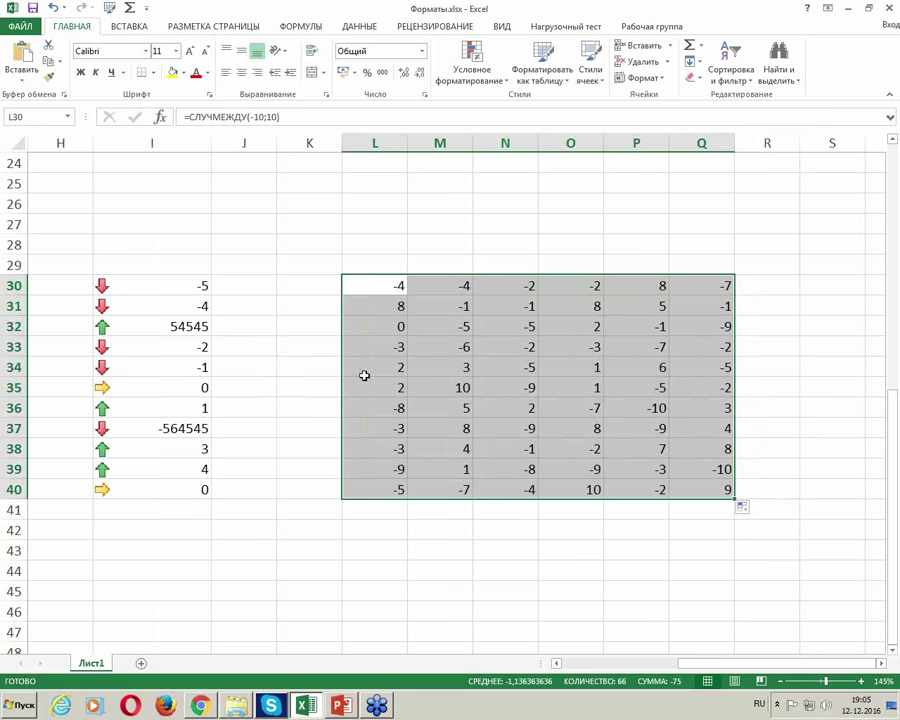
pyautogui.click(399, 290)
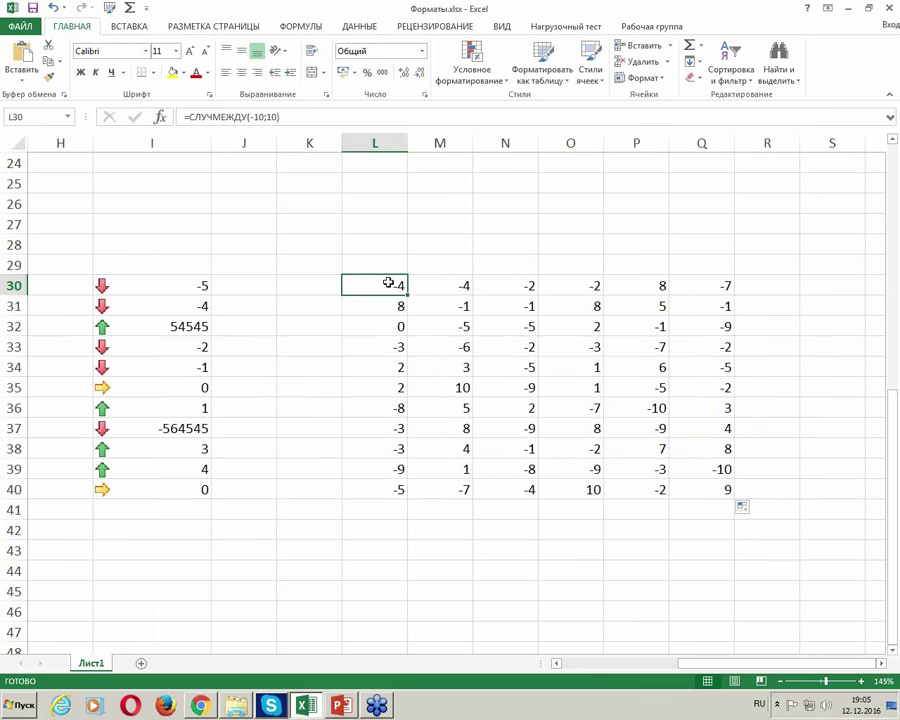
pyautogui.doubleClick(399, 290)
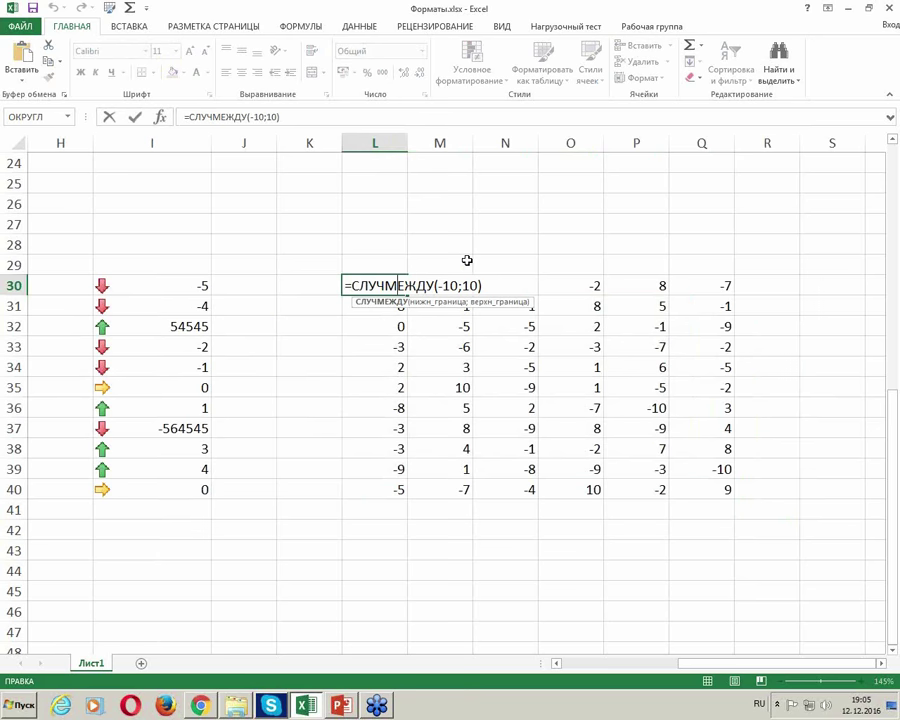
pyautogui.hotkey('ctrl', 'Return')
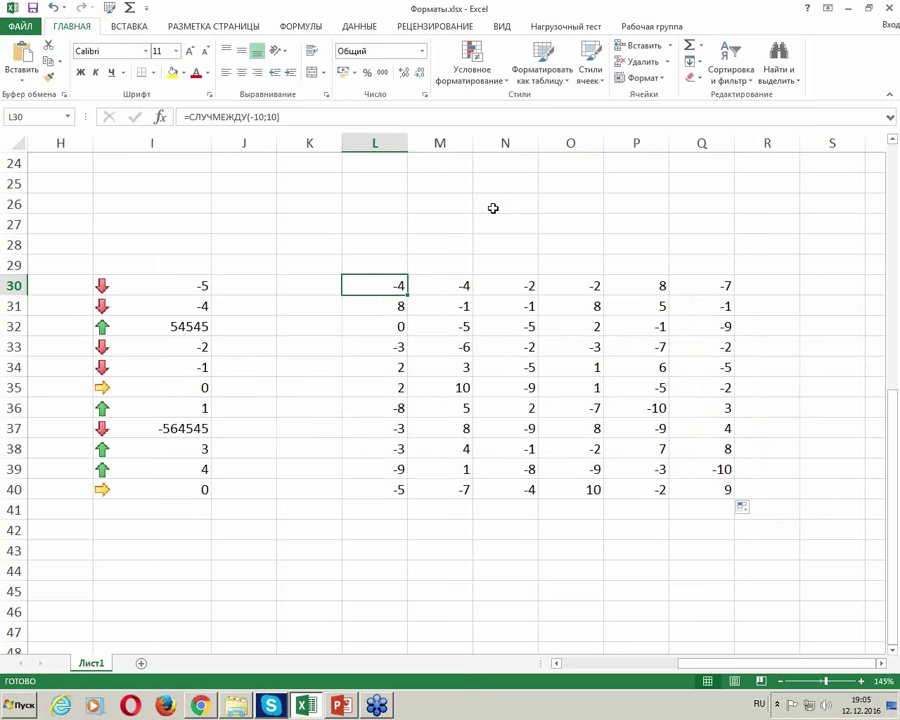
# Select the whole L30:Q40 random-number block
pyautogui.click(498, 200)
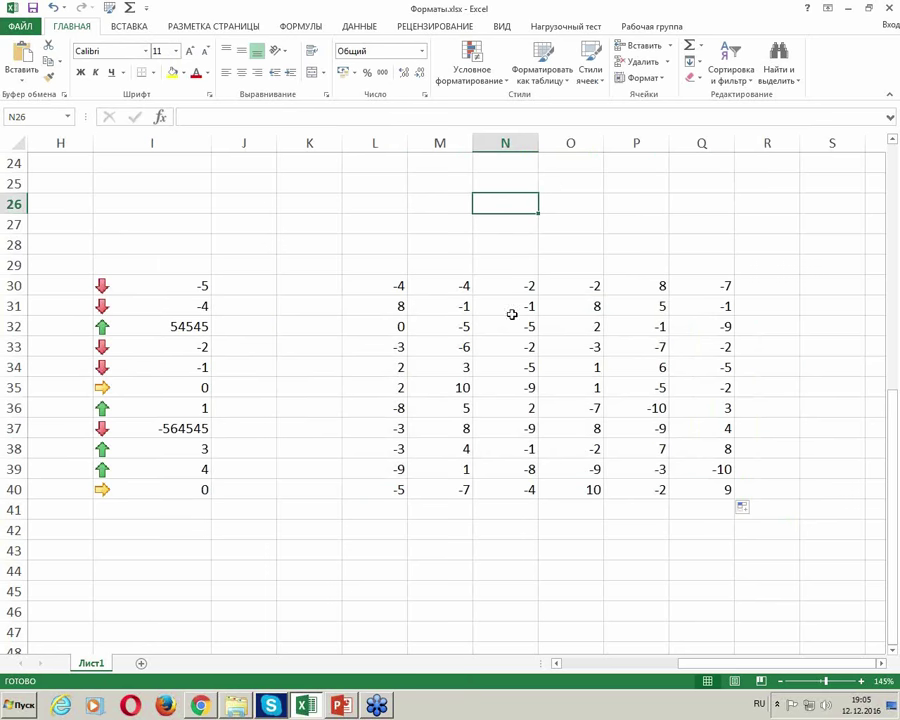
pyautogui.click(397, 287)
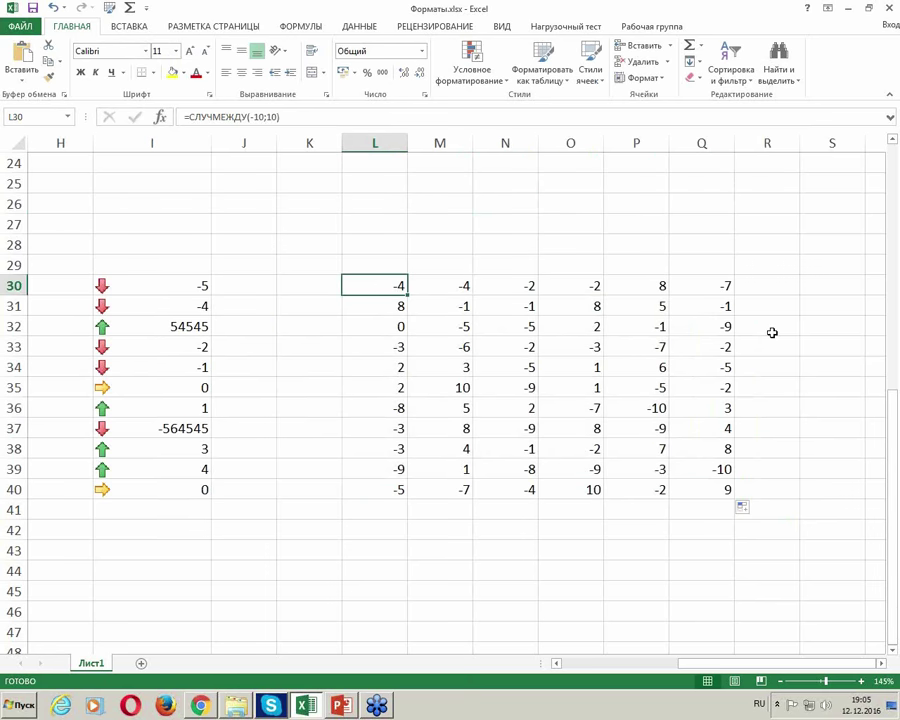
pyautogui.moveTo(390, 282)
pyautogui.mouseDown()
pyautogui.moveTo(701, 399)
pyautogui.moveTo(707, 488)
pyautogui.mouseUp()
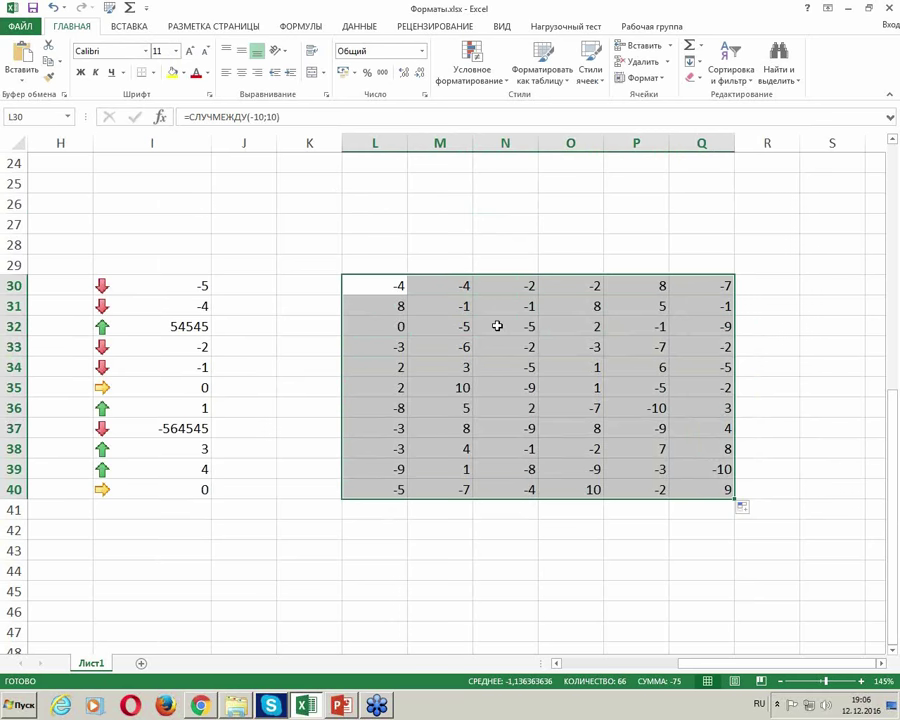
pyautogui.click(558, 380)
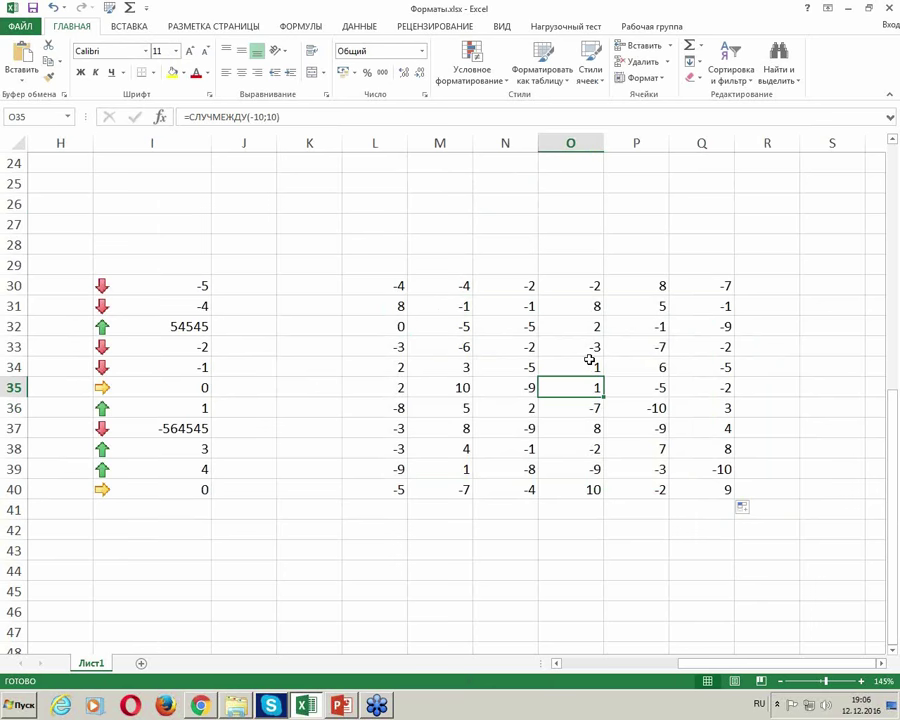
pyautogui.hotkey('ctrl', 'a')
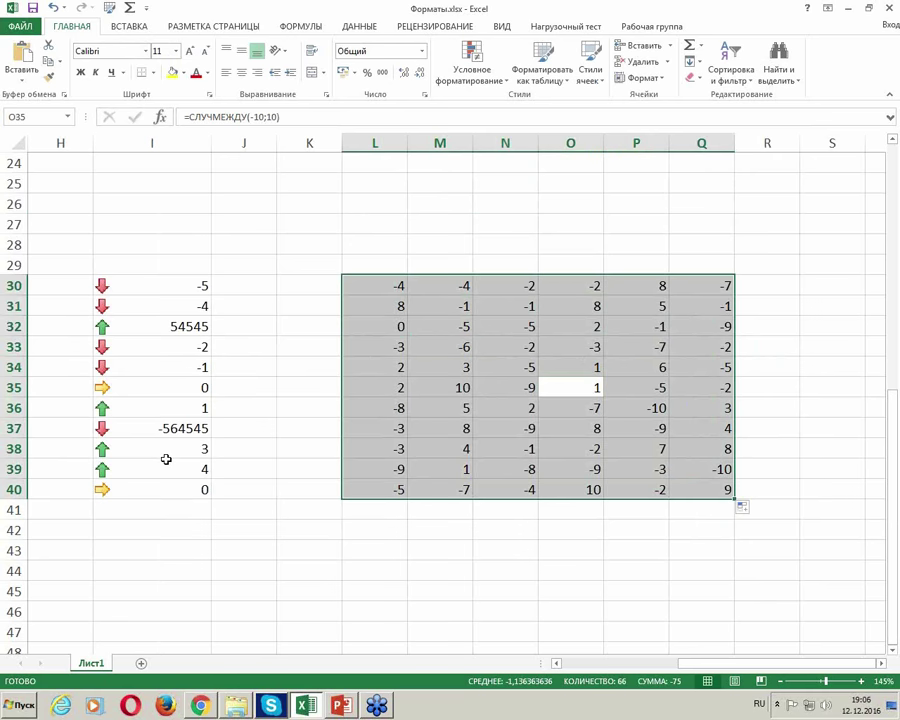
pyautogui.click(468, 68)
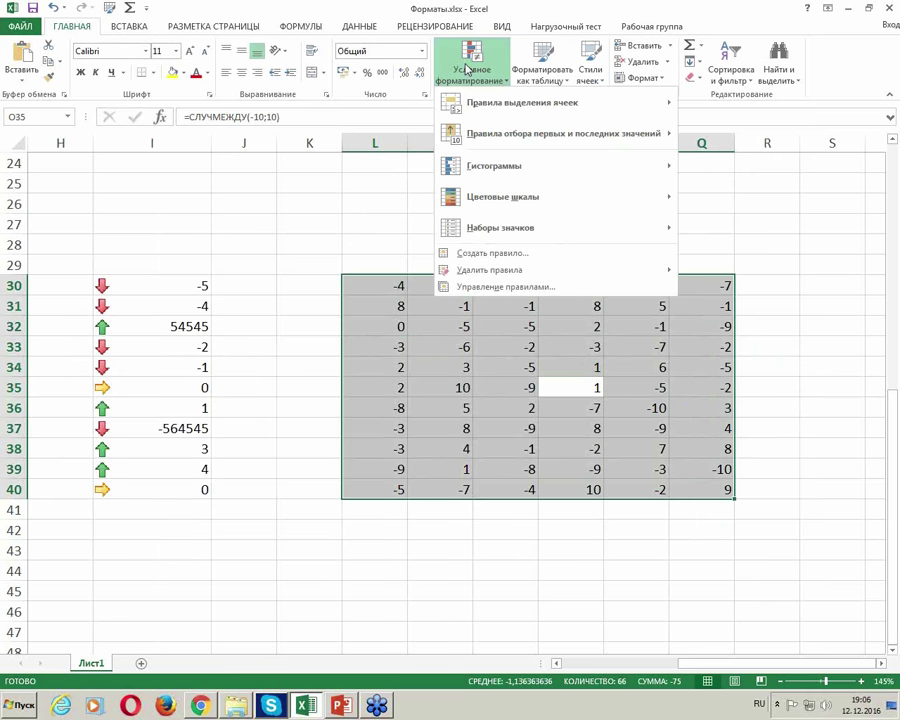
# Add a Greater Than 0 rule with green fill and dark green text
pyautogui.moveTo(466, 112)
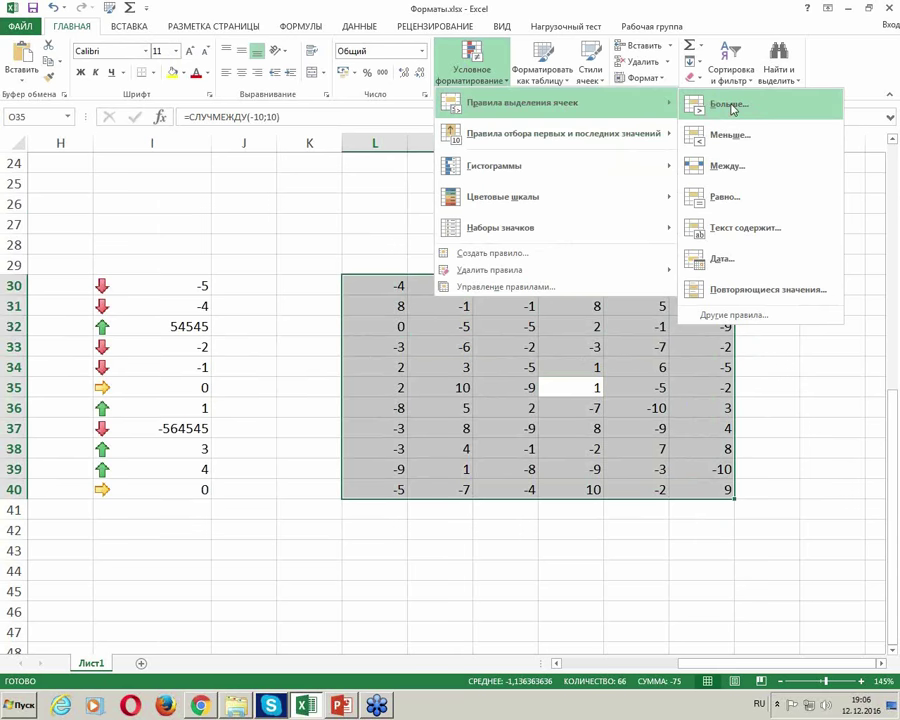
pyautogui.click(733, 109)
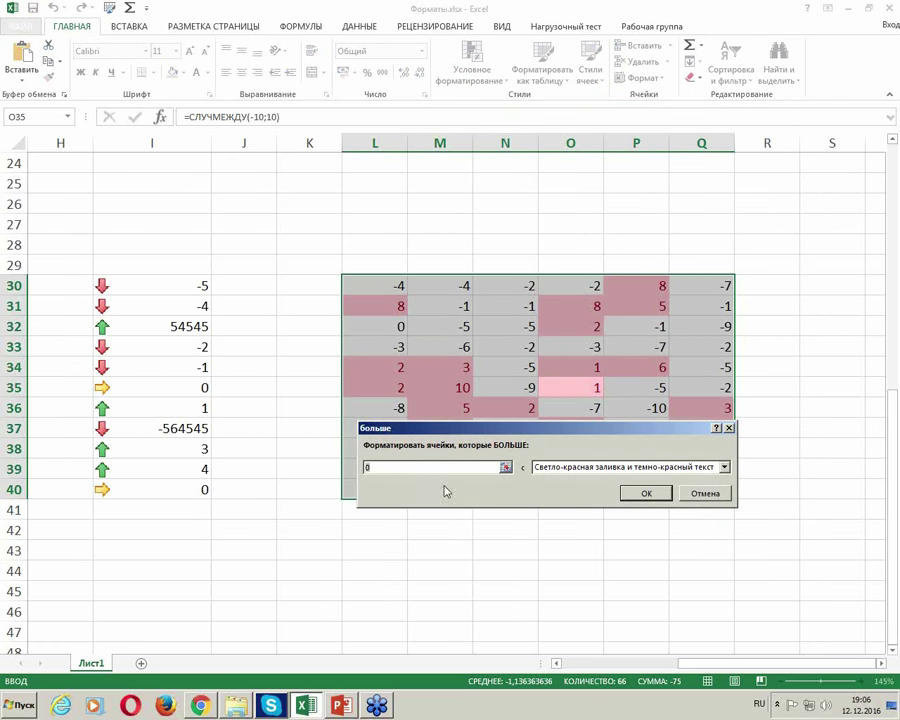
pyautogui.click(690, 467)
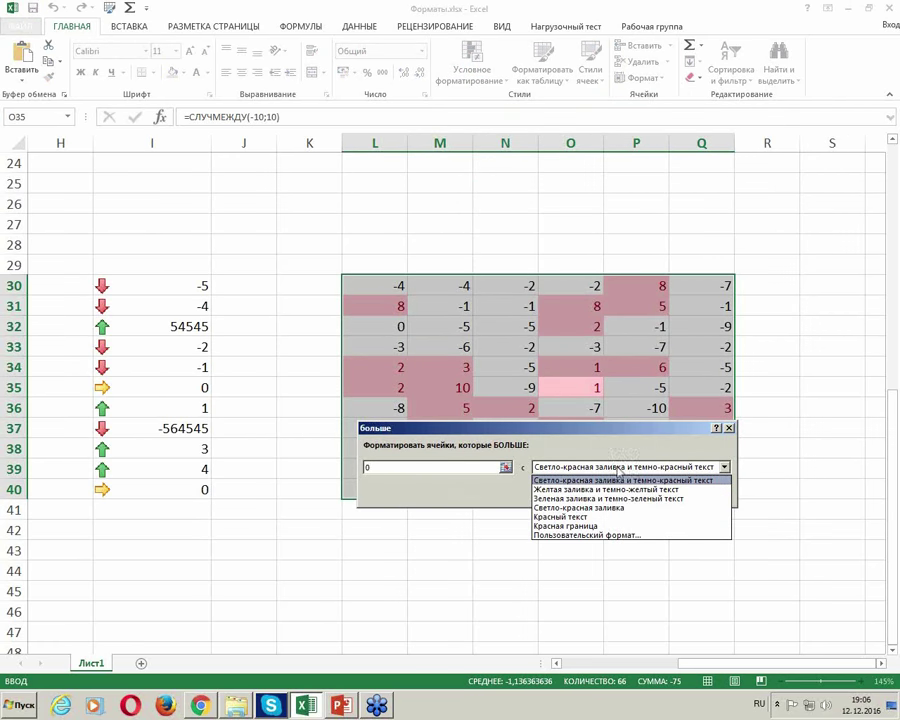
pyautogui.click(593, 499)
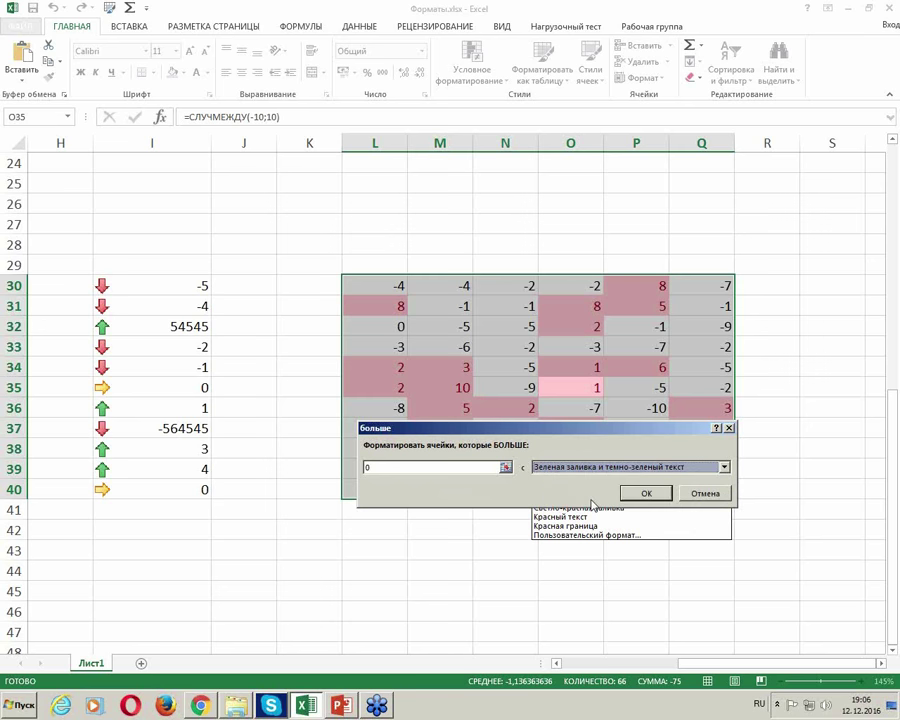
pyautogui.click(646, 493)
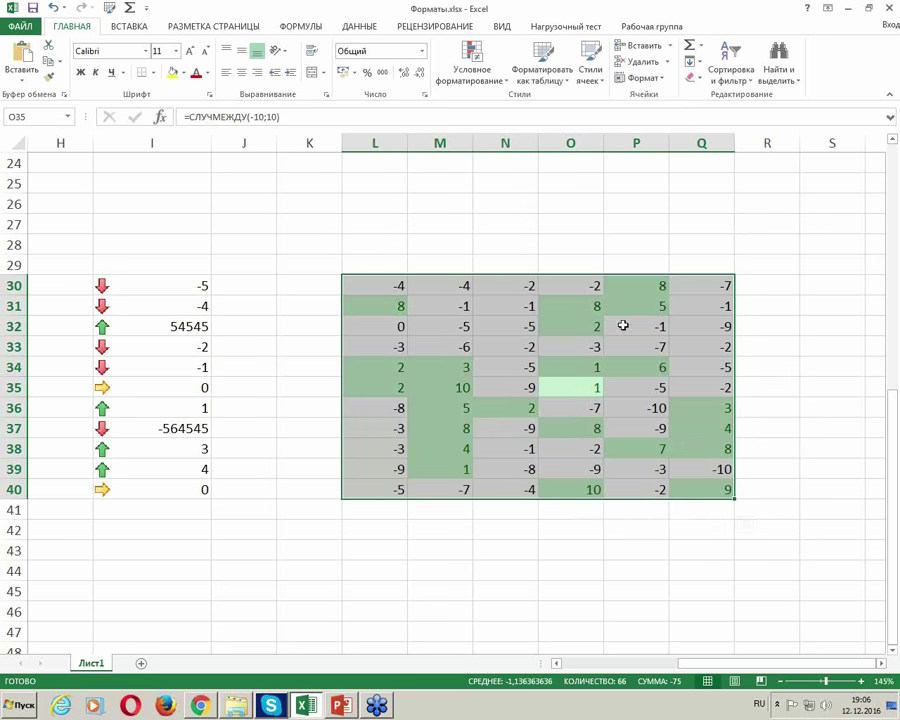
# Add a Less Than 0 rule with light red fill and dark red text
pyautogui.click(480, 70)
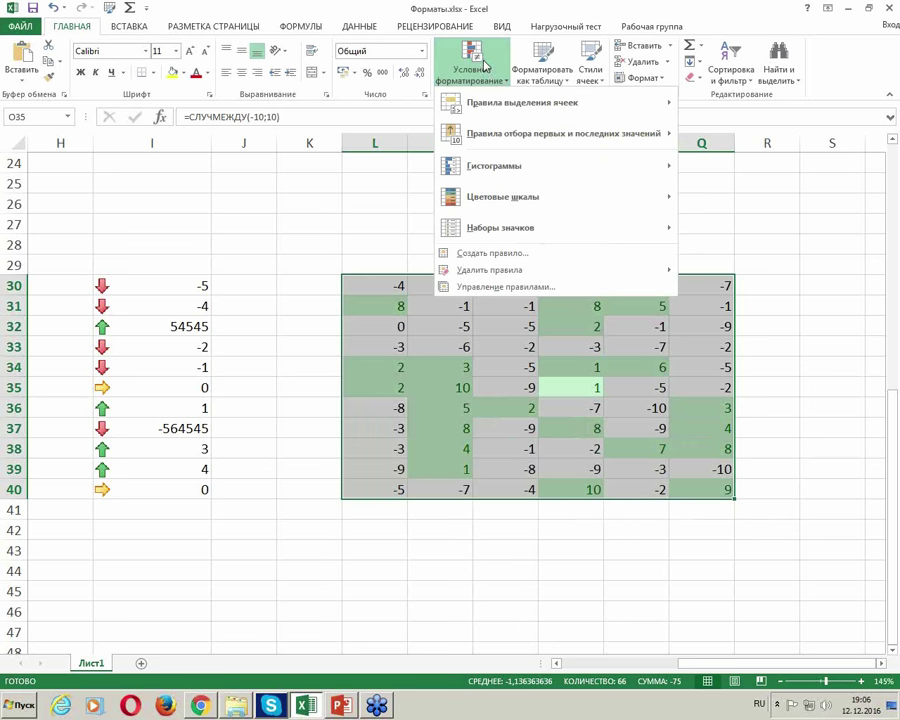
pyautogui.moveTo(520, 102)
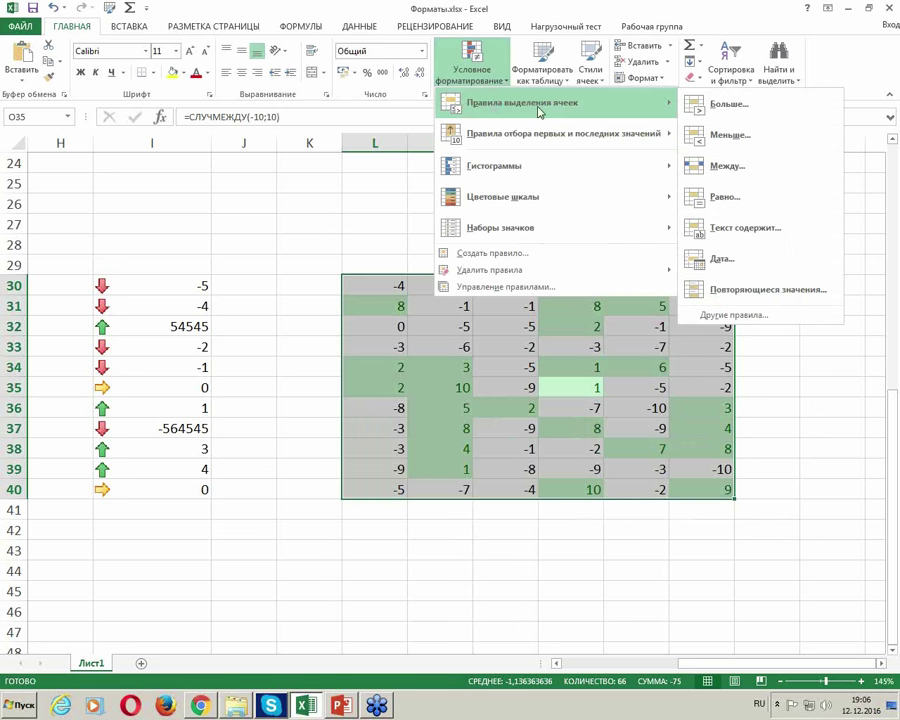
pyautogui.click(737, 138)
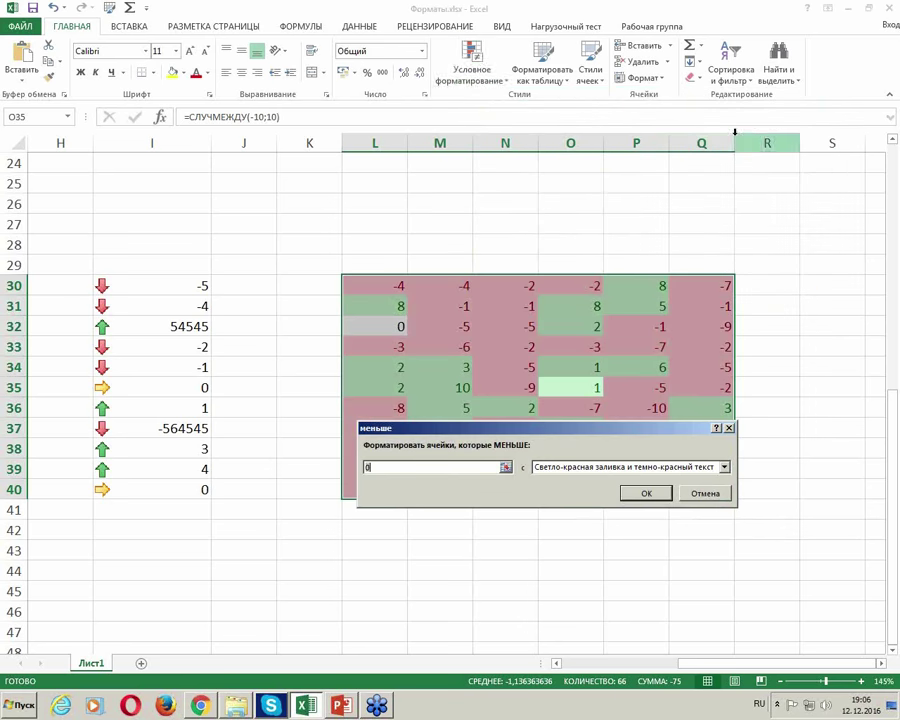
pyautogui.click(577, 468)
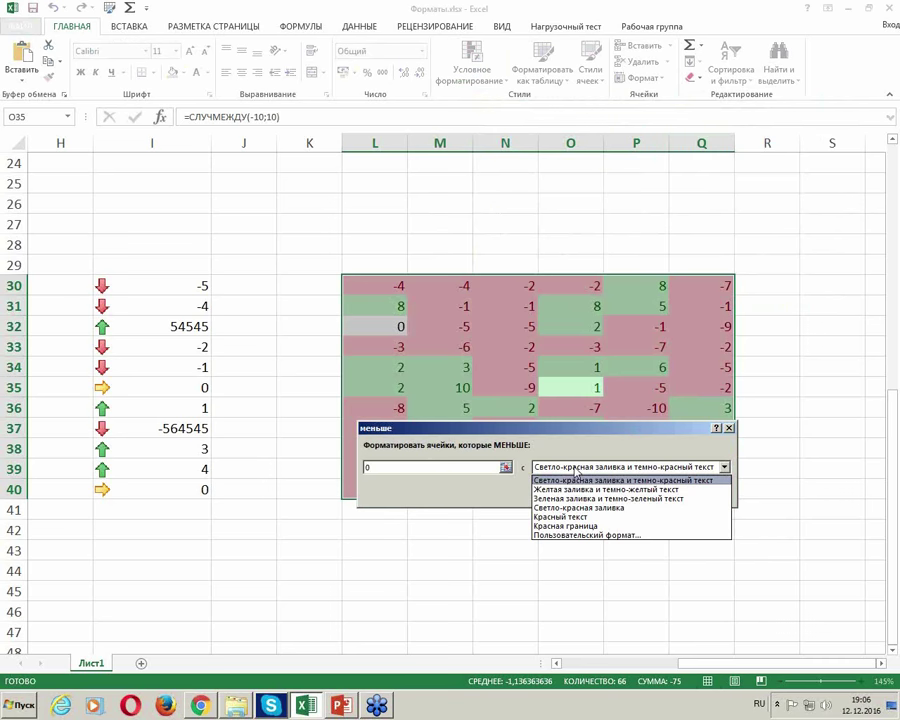
pyautogui.click(575, 480)
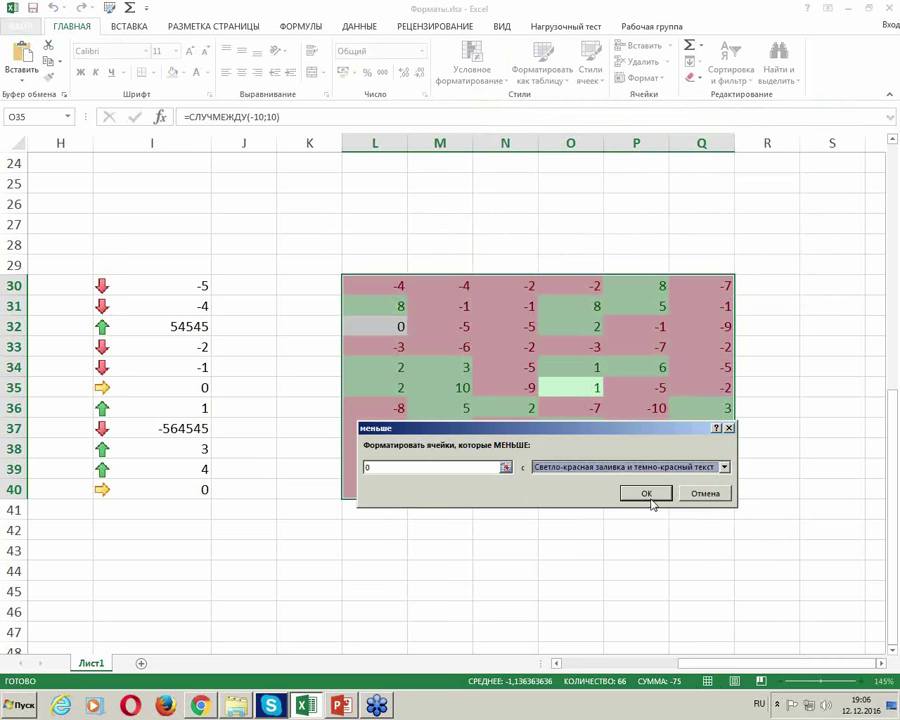
pyautogui.click(643, 493)
# Add an Equal To 0 rule with yellow fill and dark yellow text
pyautogui.click(497, 77)
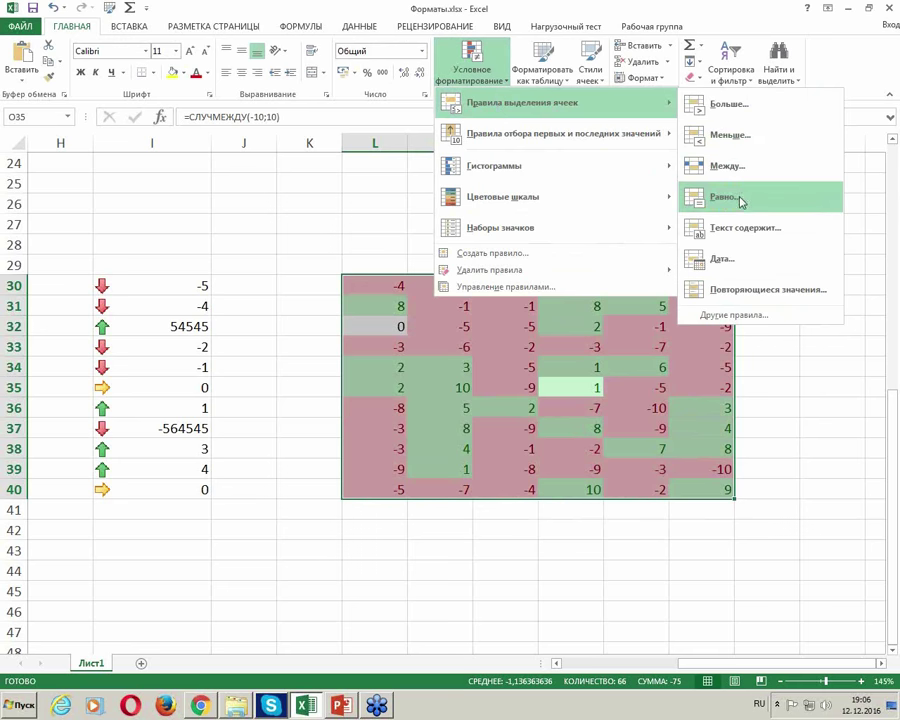
pyautogui.click(740, 203)
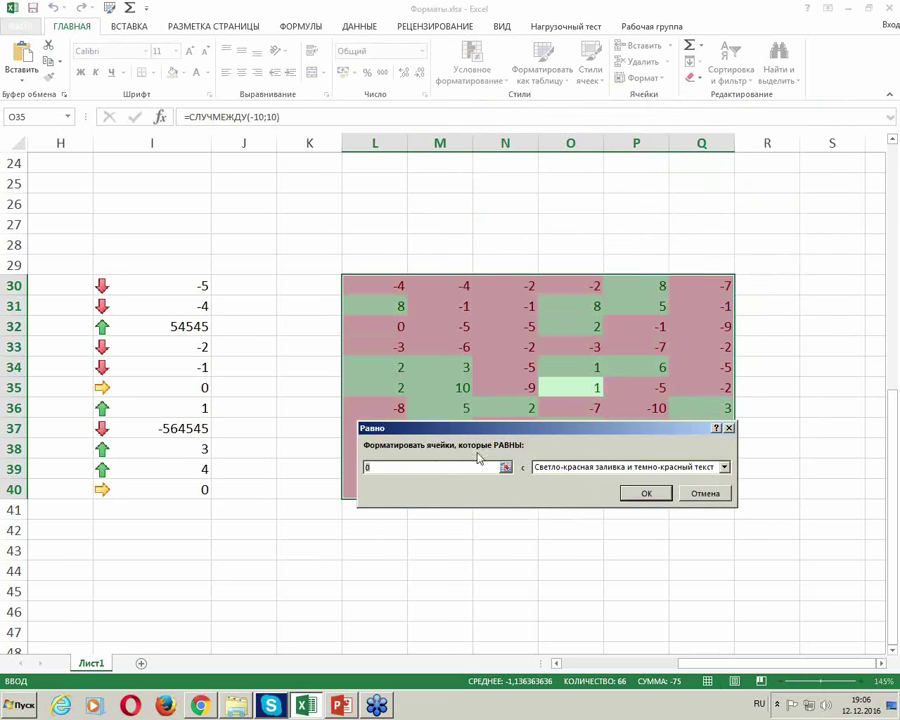
pyautogui.click(575, 468)
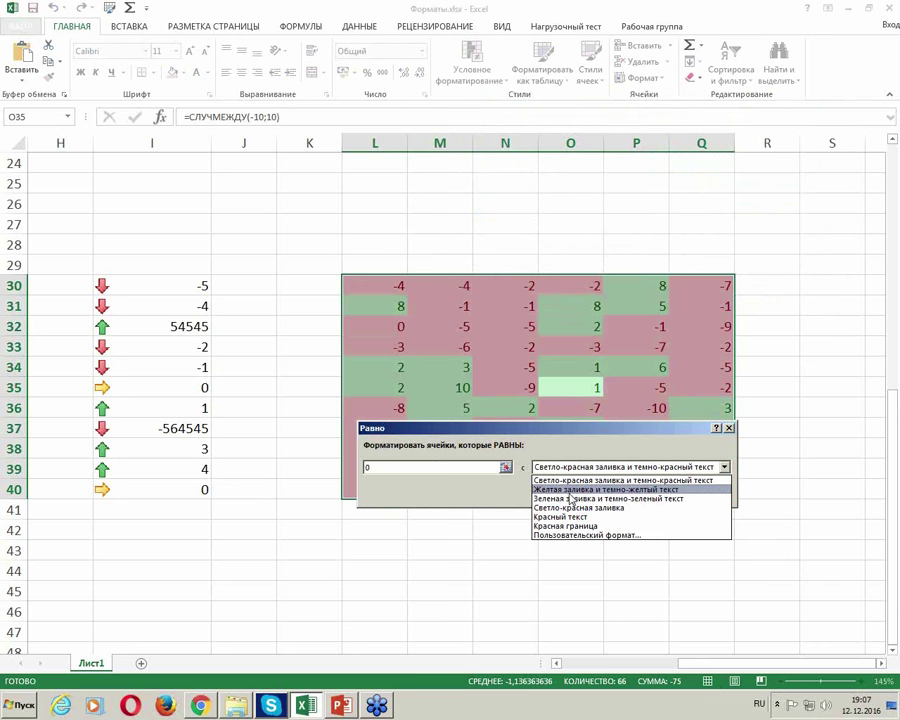
pyautogui.click(572, 490)
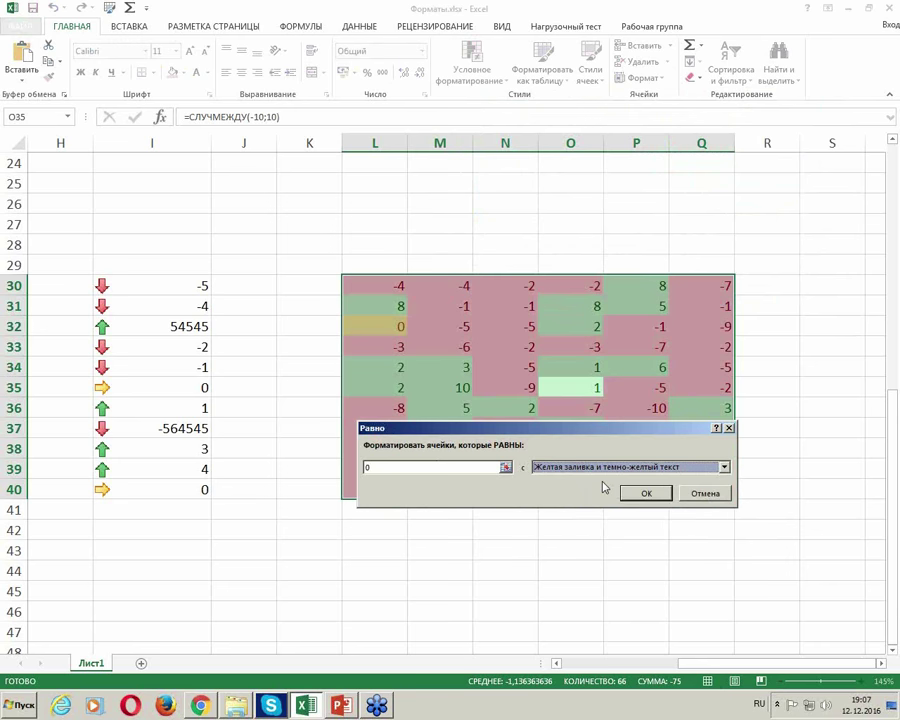
pyautogui.click(646, 493)
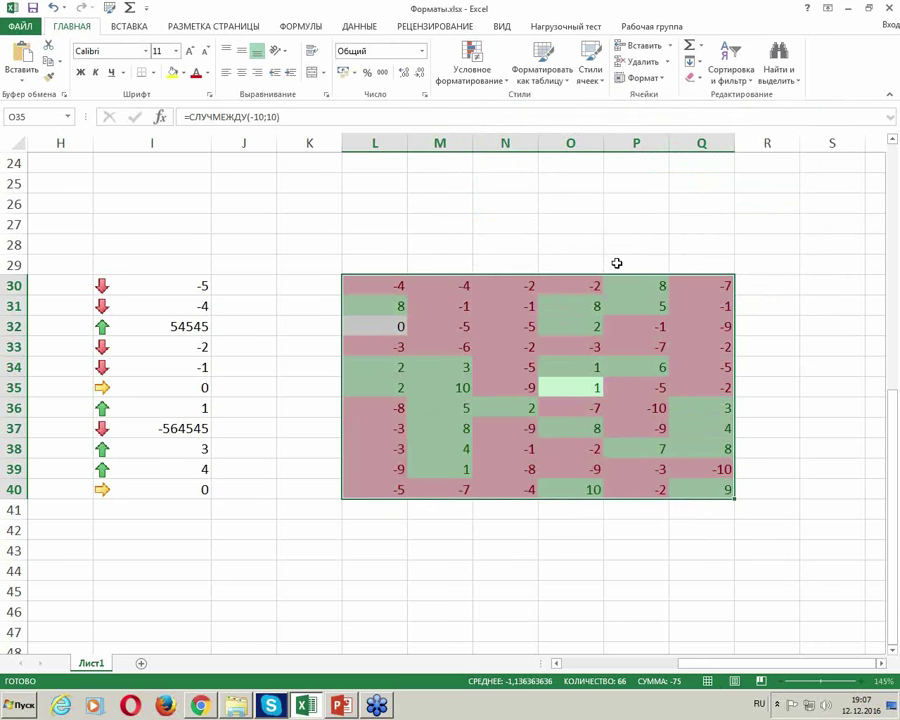
pyautogui.click(598, 224)
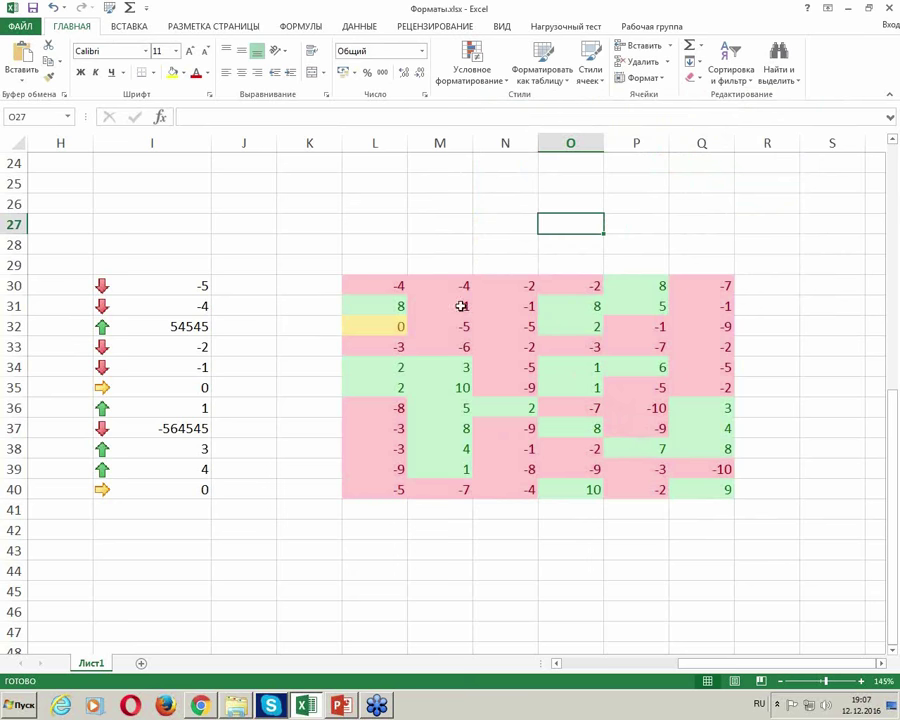
# Re-commit L30's СЛУЧМЕЖДУ formula unchanged to trigger recalculation
pyautogui.press('Left')
pyautogui.press('Left')
pyautogui.press('Left')
pyautogui.press('Down')
pyautogui.press('Down')
pyautogui.press('Down')
pyautogui.doubleClick(362, 283)
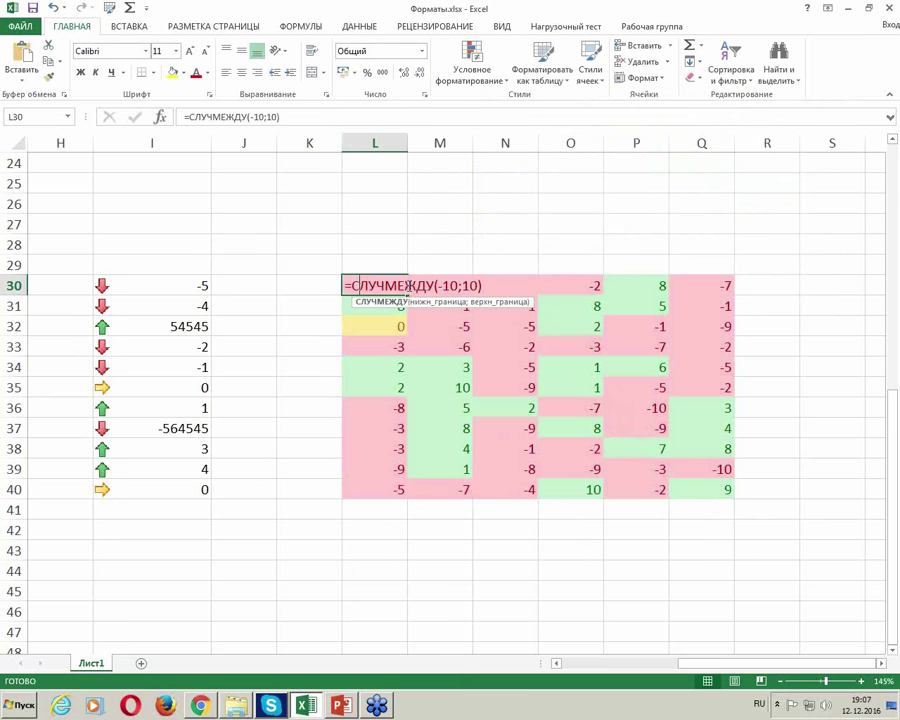
pyautogui.hotkey('ctrl', 'Return')
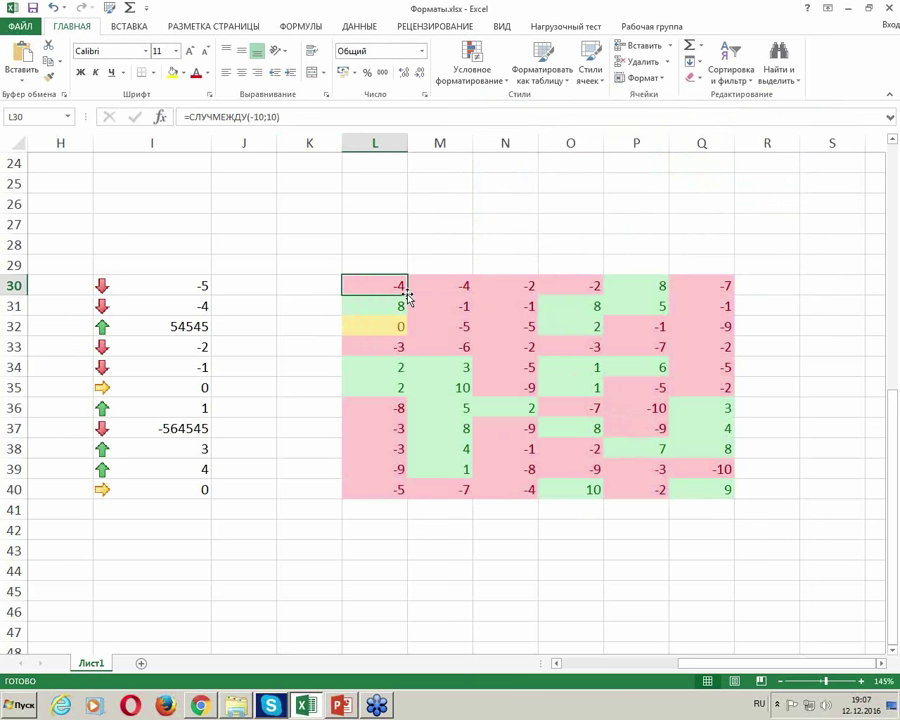
# Recalculate with F9 eight times, watching the green, red and yellow fills update
pyautogui.press('F9')
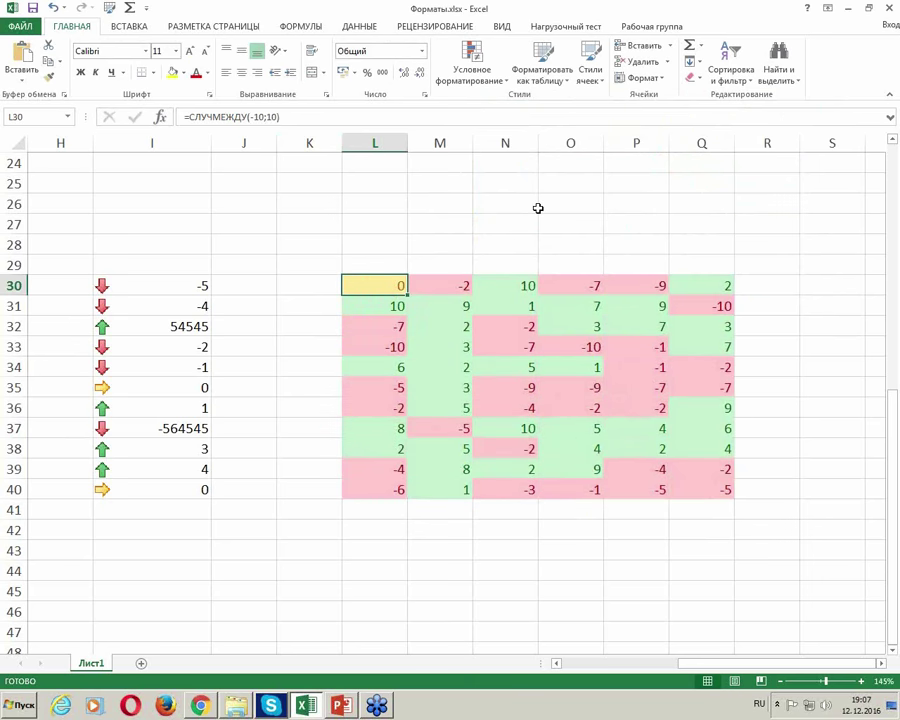
pyautogui.press('F9')
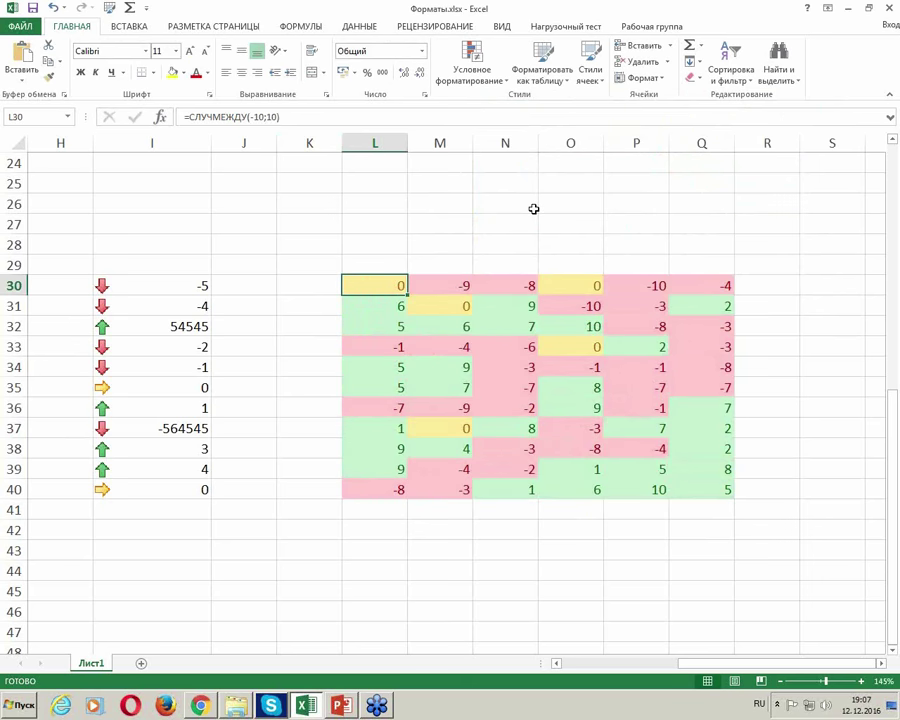
pyautogui.press('F9')
pyautogui.press('F9')
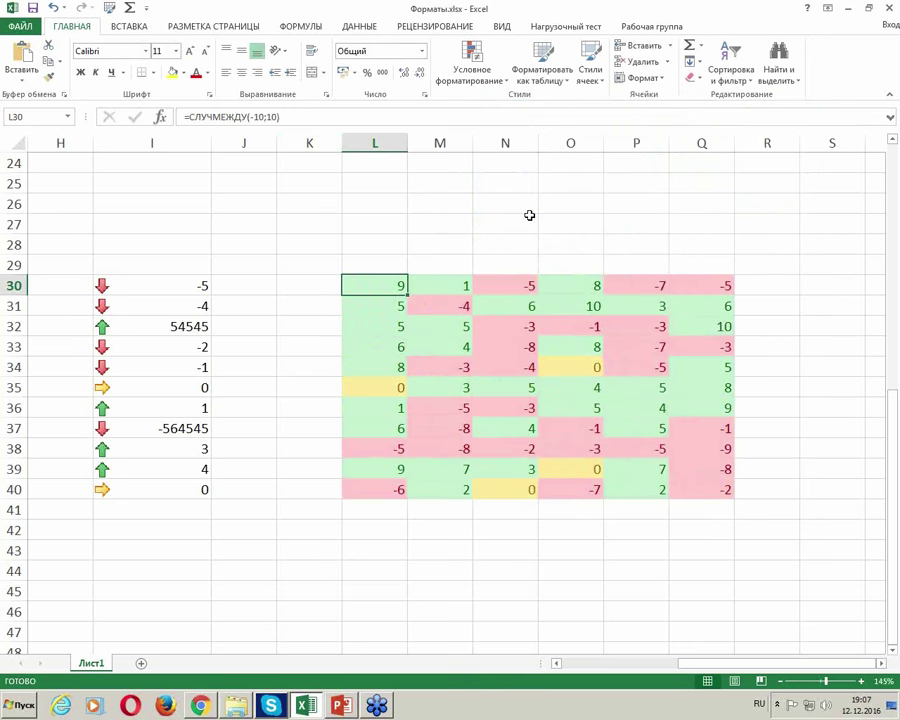
pyautogui.press('F9')
pyautogui.press('F9')
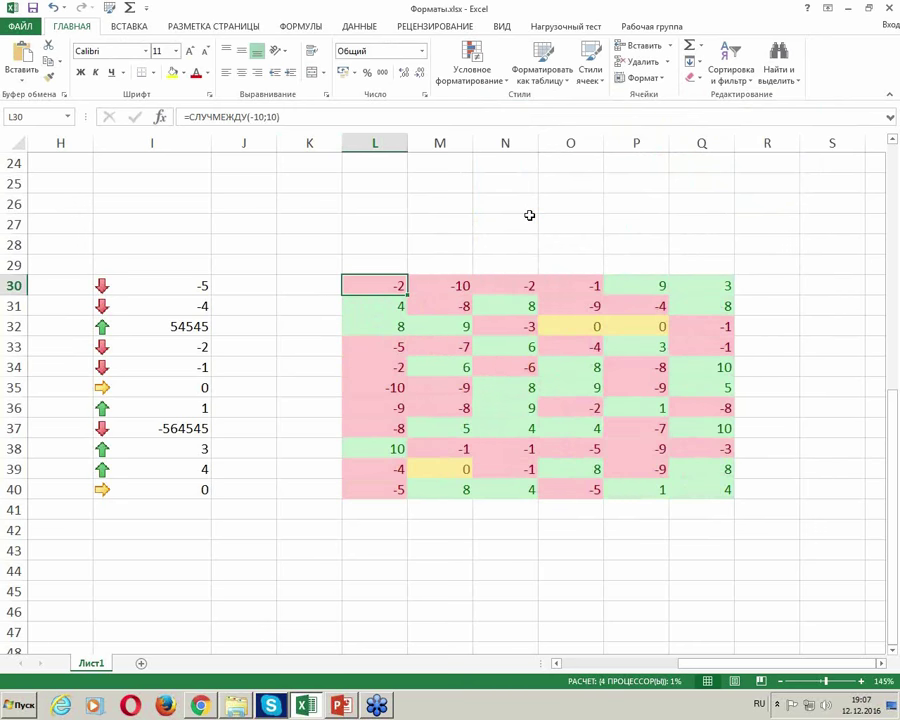
pyautogui.press('F9')
pyautogui.press('F9')
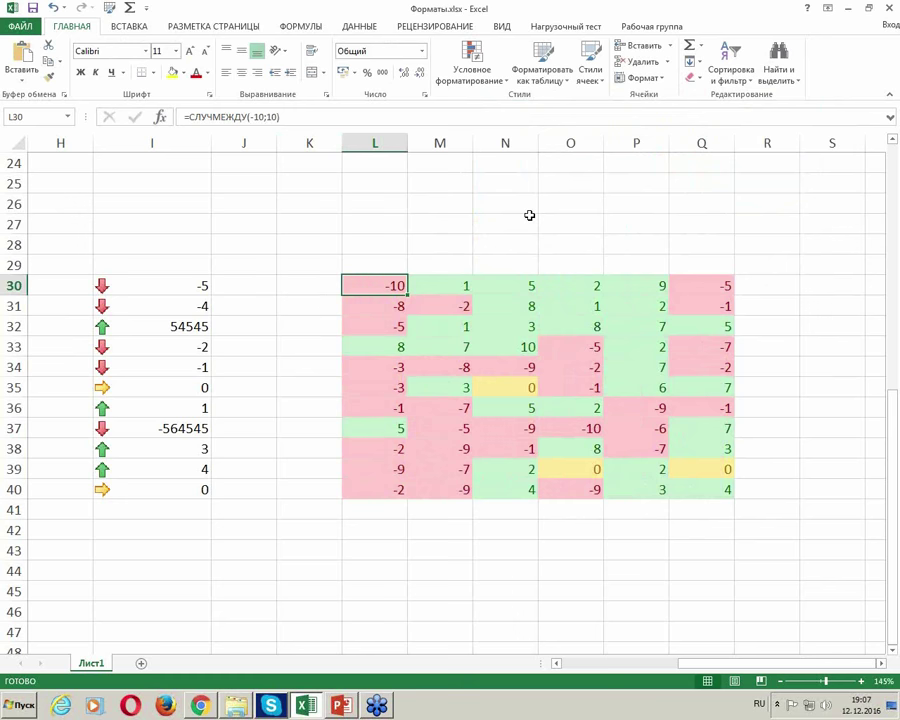
pyautogui.press('F9')
pyautogui.press('F9')
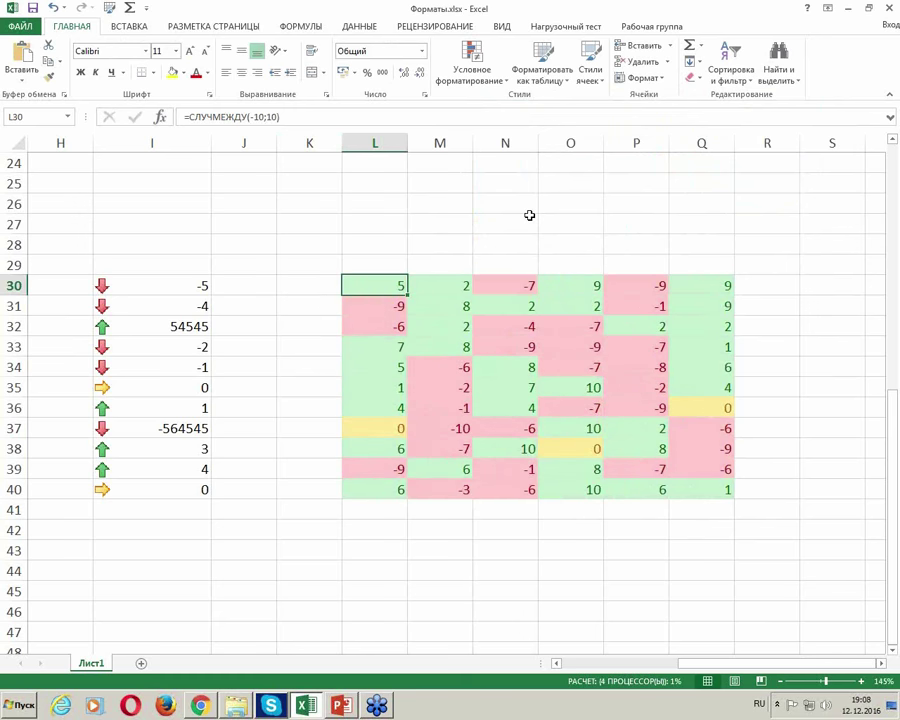
pyautogui.press('F9')
pyautogui.press('F9')
pyautogui.press('F9')
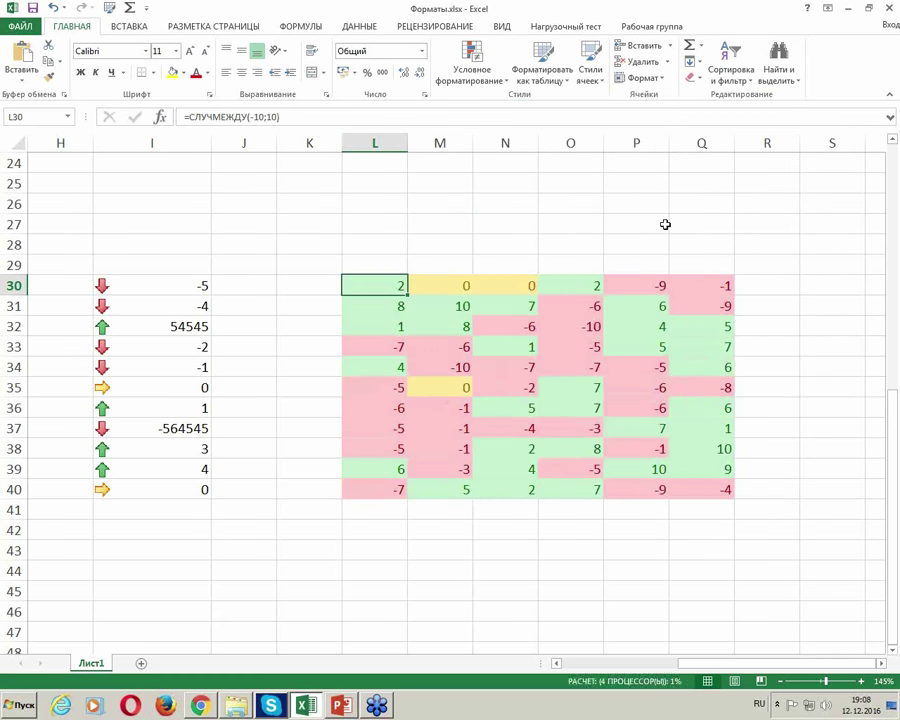
pyautogui.press('F9')
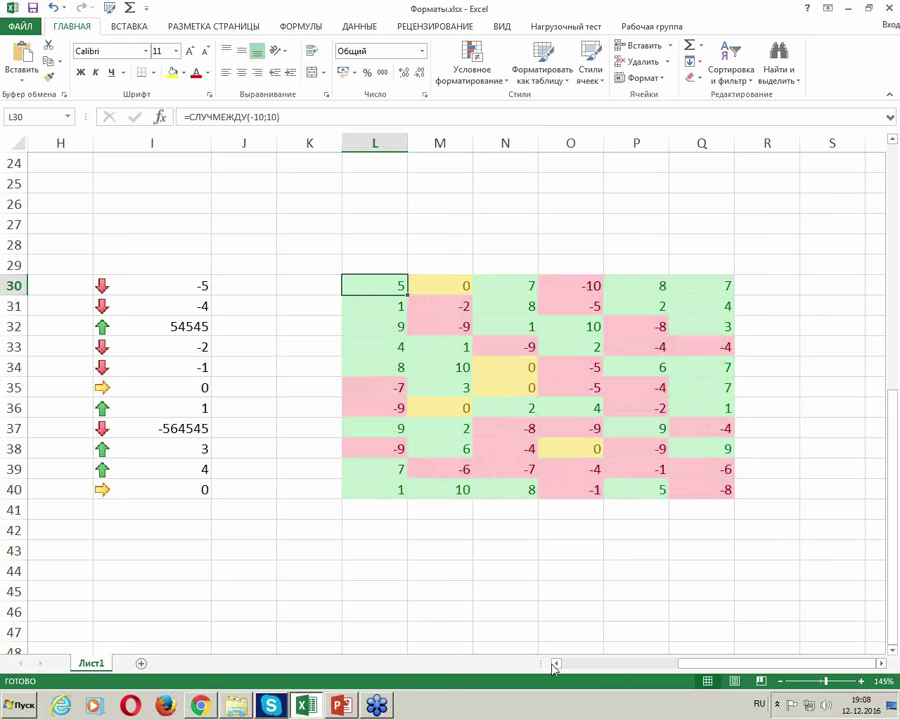
pyautogui.click(556, 663)
# Type the header Числа into cell I29
pyautogui.click(556, 663)
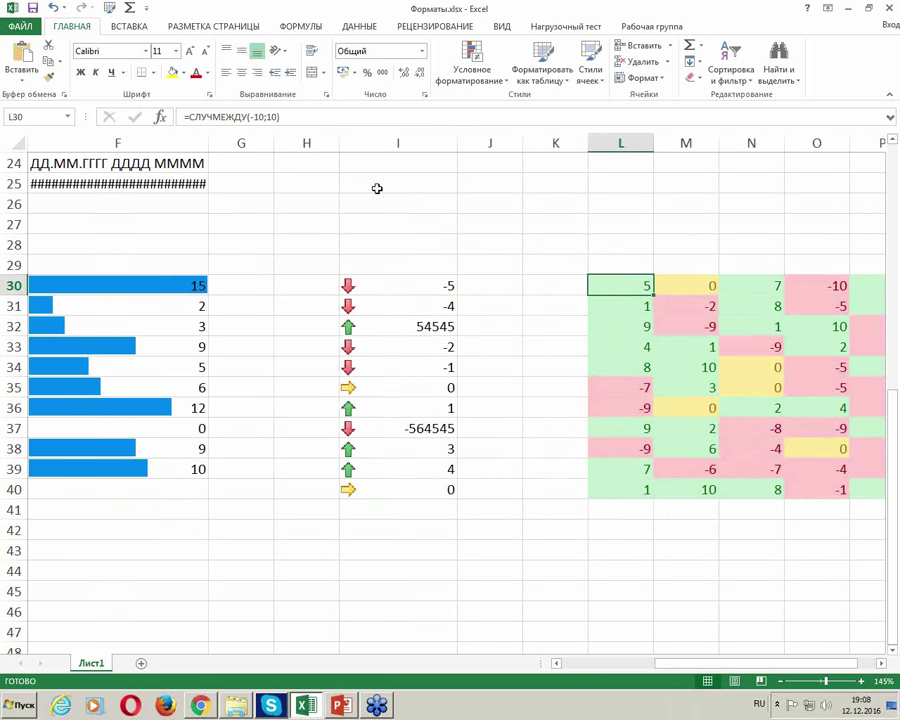
pyautogui.click(395, 268)
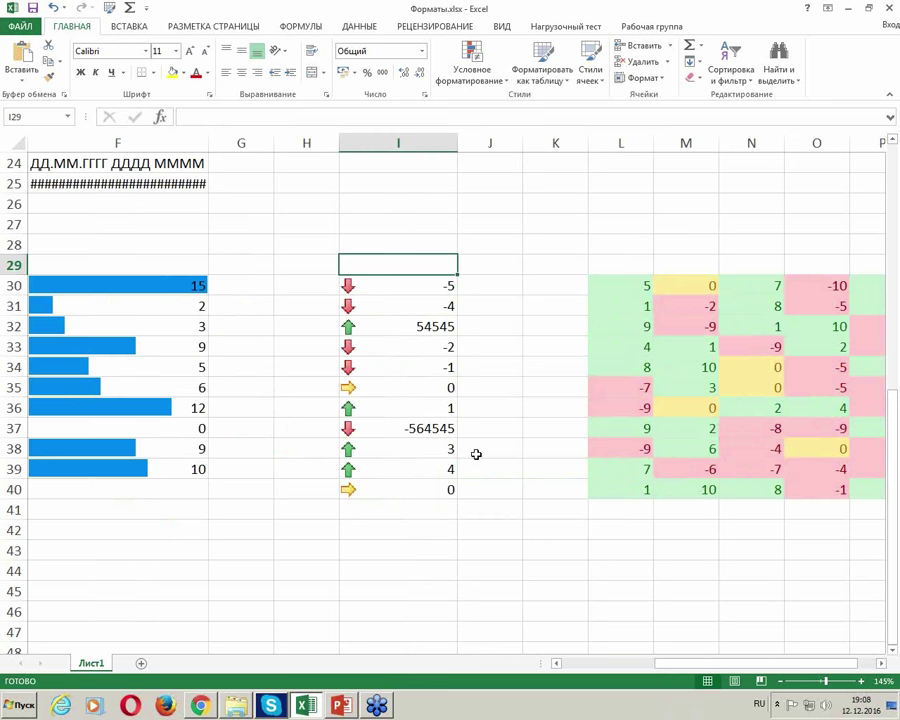
pyautogui.write('чИСЛА')
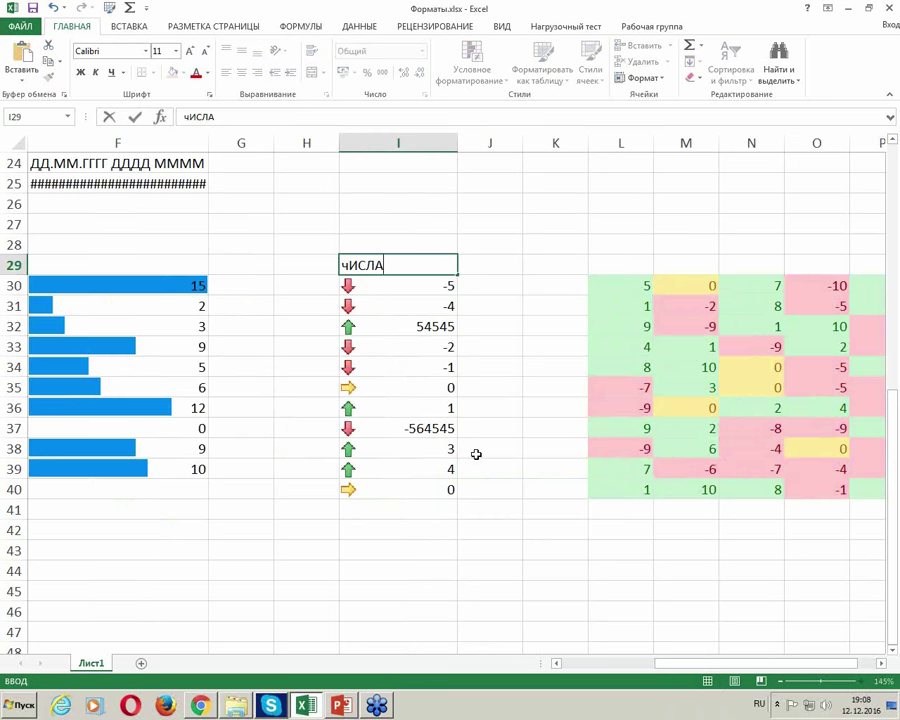
pyautogui.press('Return')
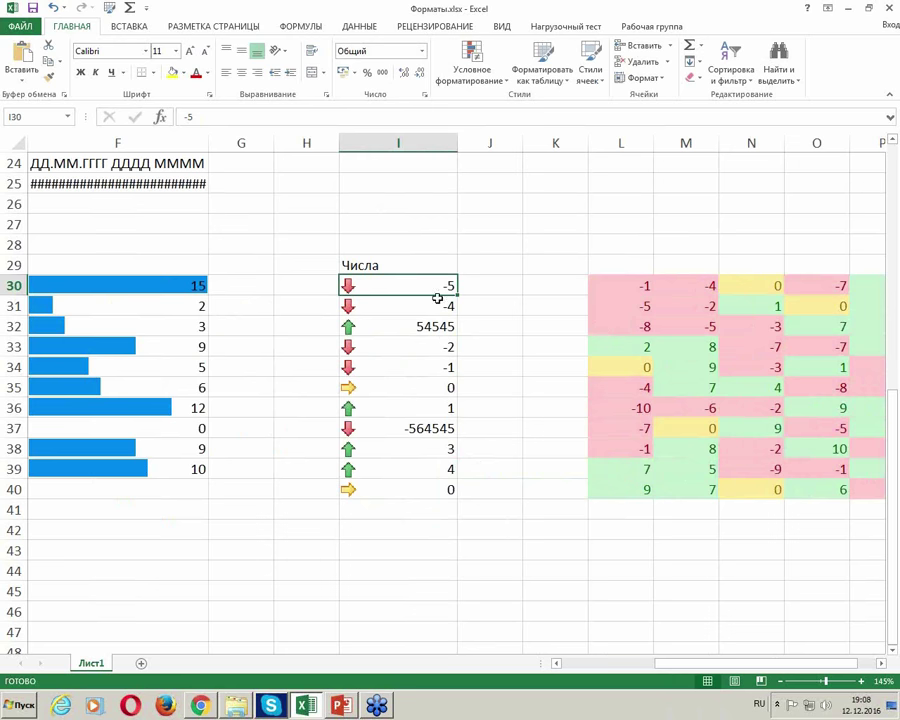
# Turn on filtering and show only Числа rows with the green up-arrow icon
pyautogui.click(410, 260)
pyautogui.click(362, 27)
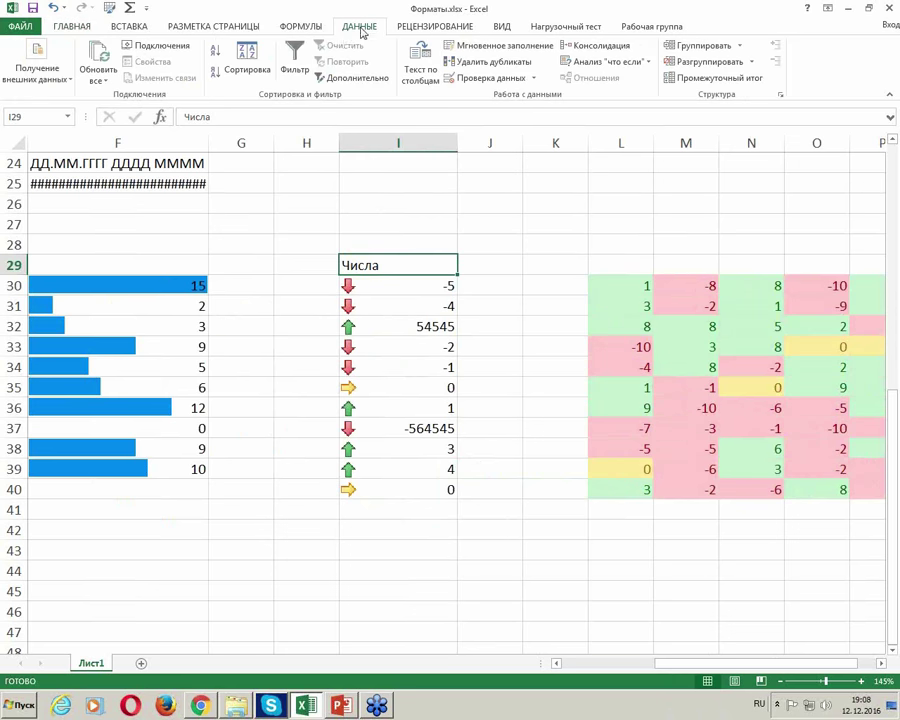
pyautogui.click(295, 58)
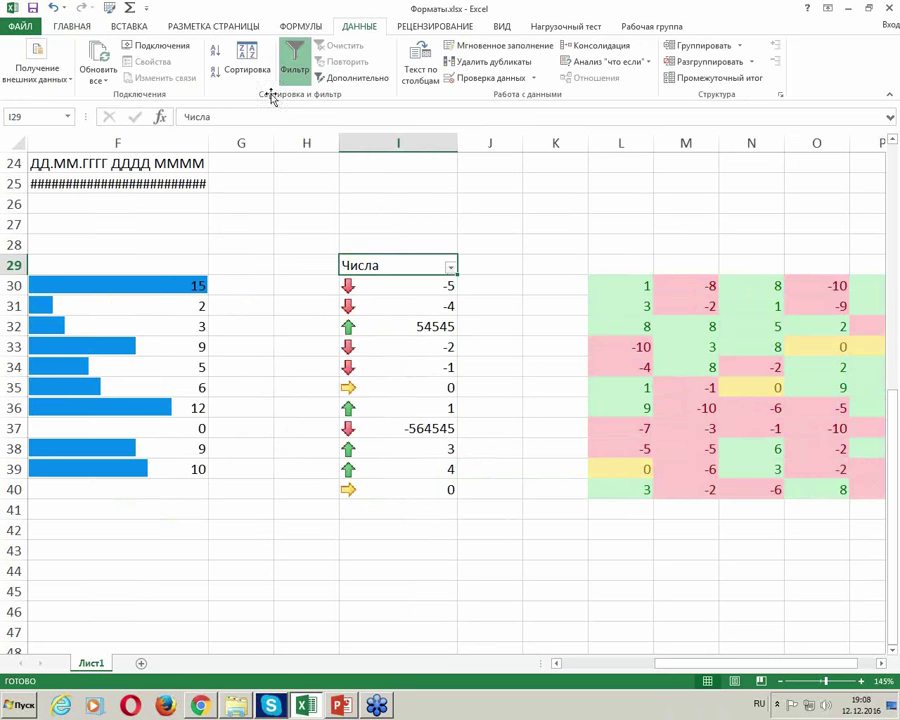
pyautogui.click(451, 268)
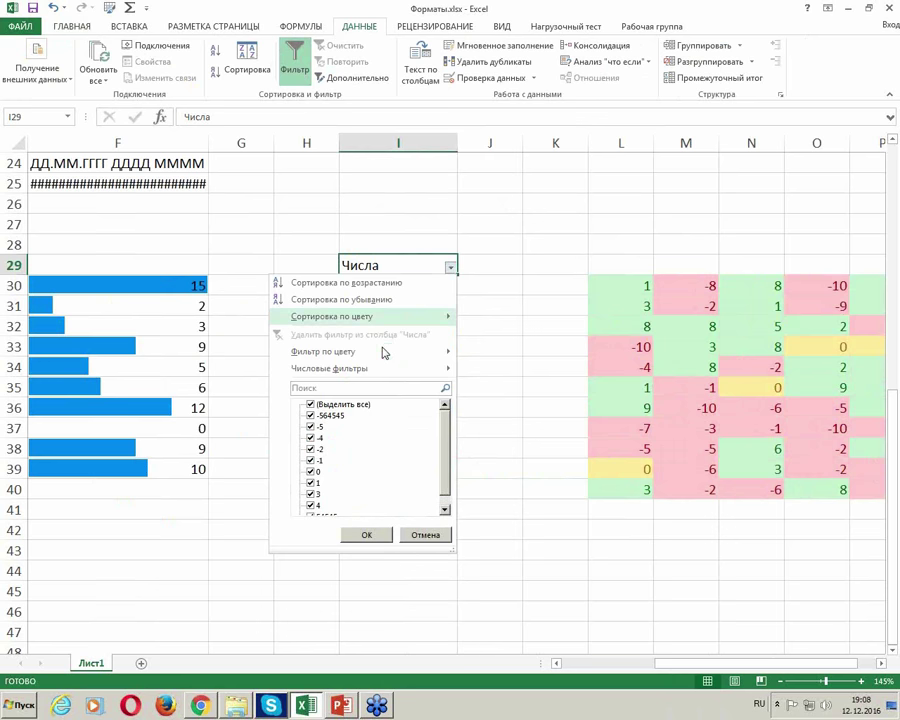
pyautogui.moveTo(384, 352)
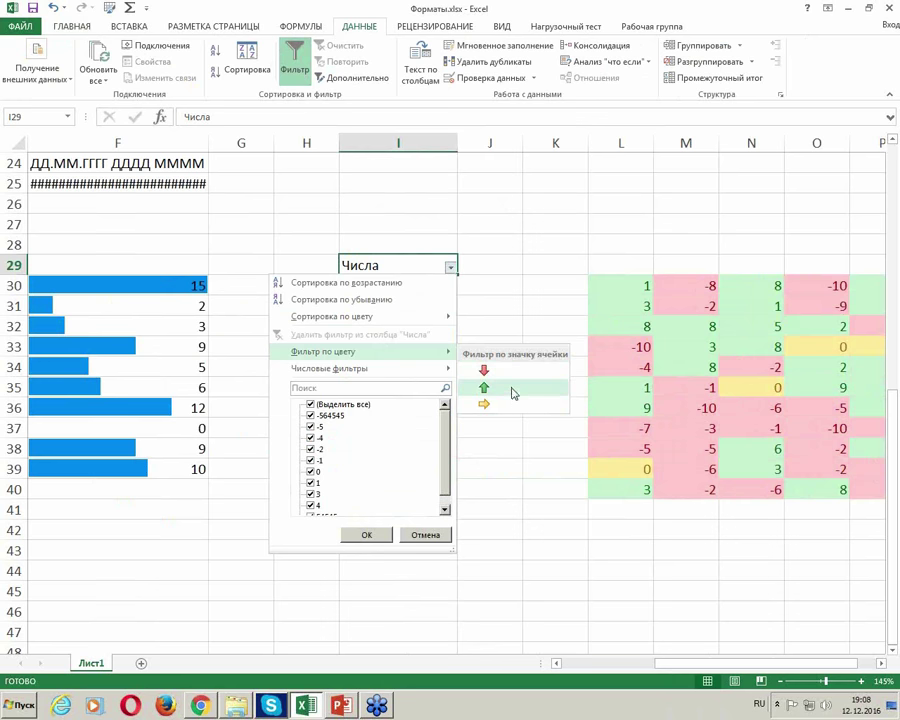
pyautogui.click(512, 388)
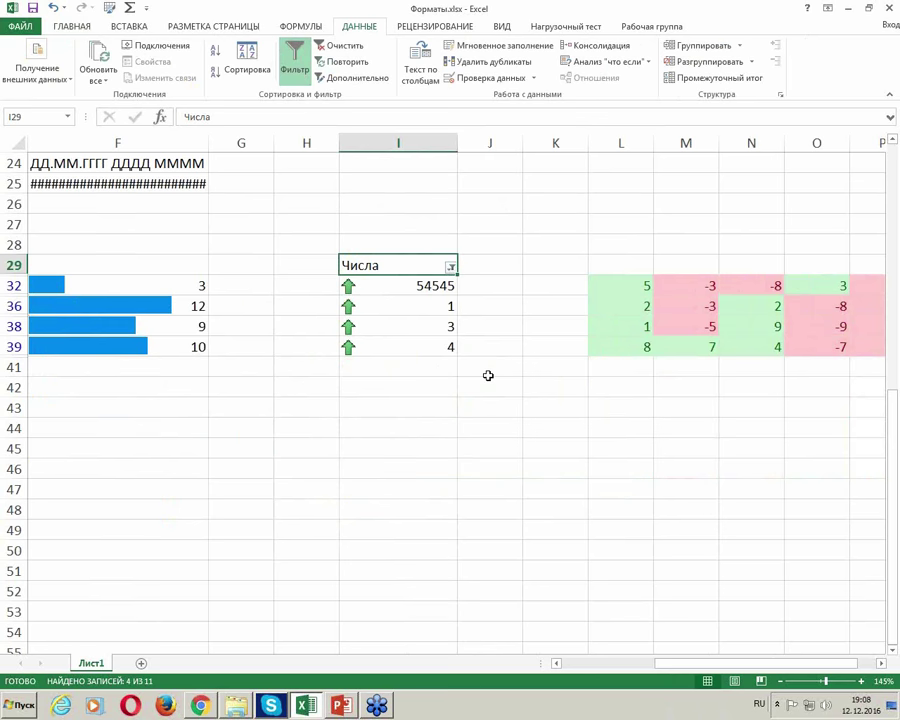
# Clear the Числа icon filter and switch filtering off again
pyautogui.click(450, 267)
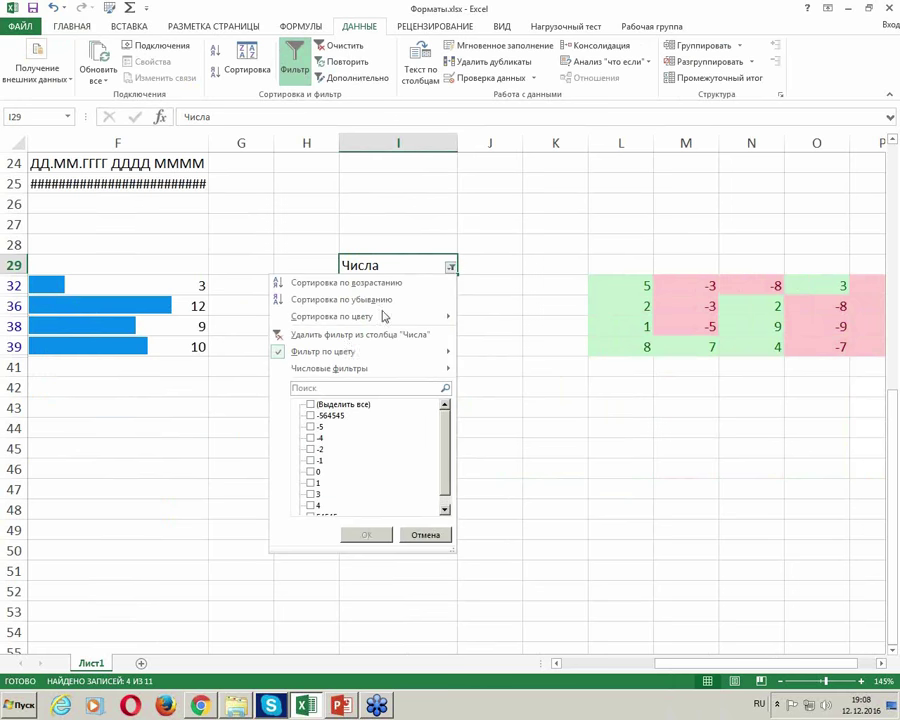
pyautogui.click(352, 334)
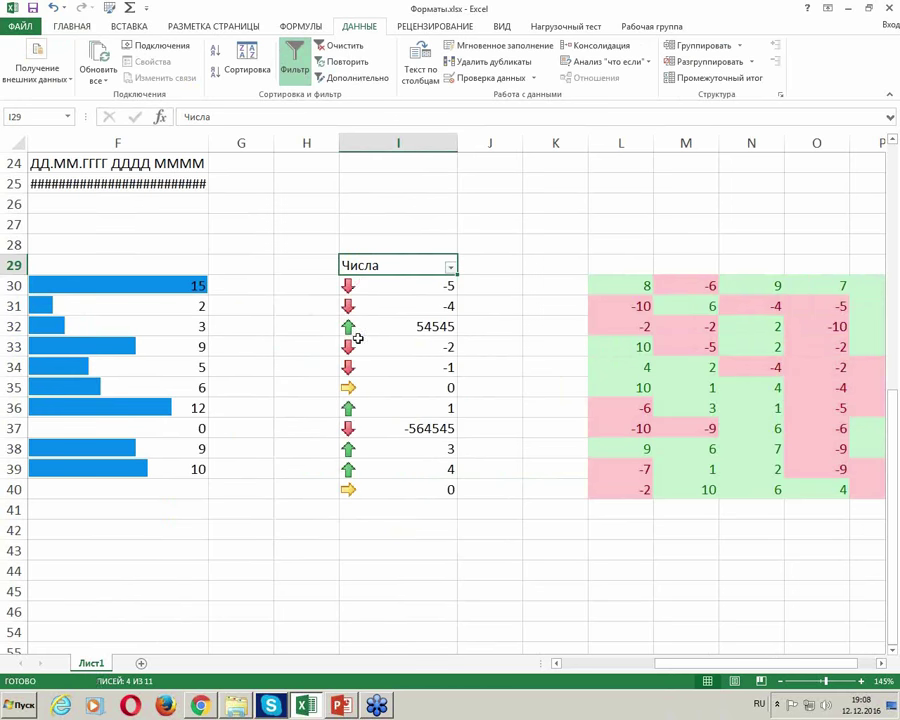
pyautogui.click(290, 60)
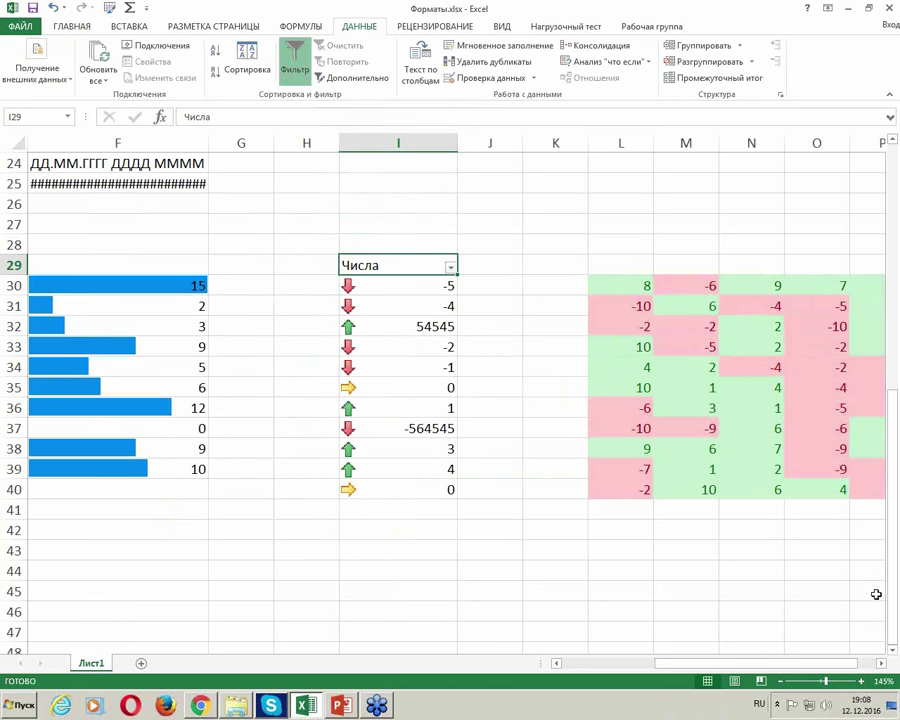
pyautogui.click(881, 663)
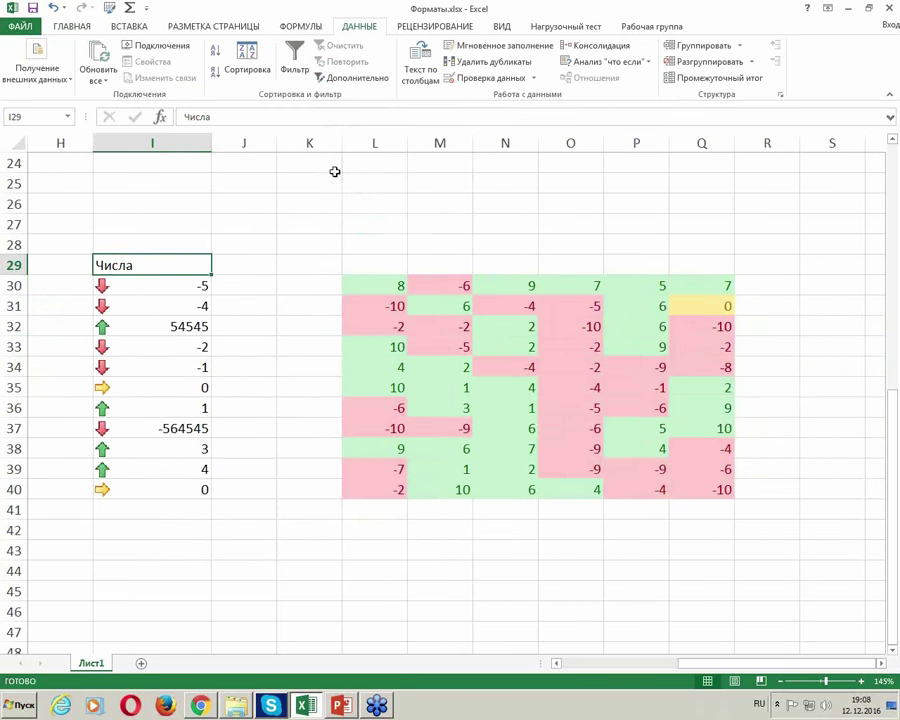
pyautogui.click(66, 26)
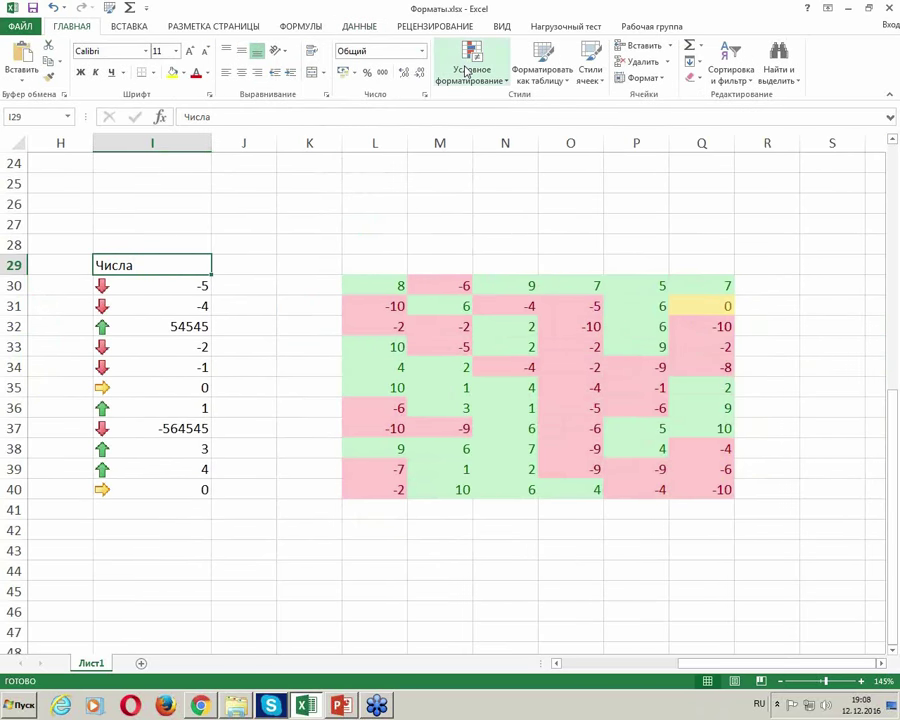
pyautogui.click(465, 69)
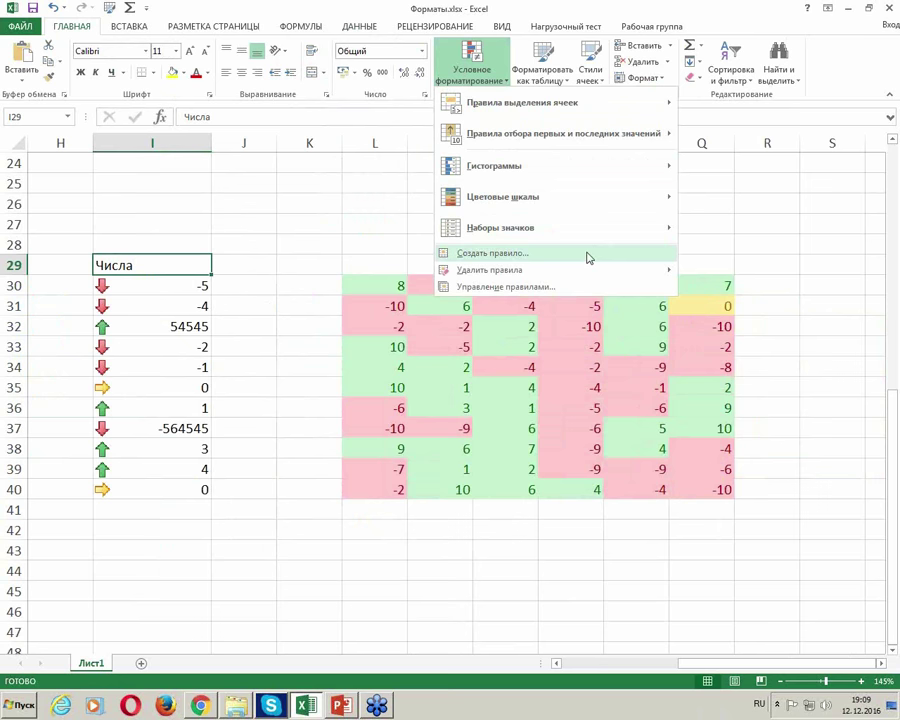
# Enter 5250000 in cell L45, then bring up the Format Cells dialog for it
pyautogui.click(310, 220)
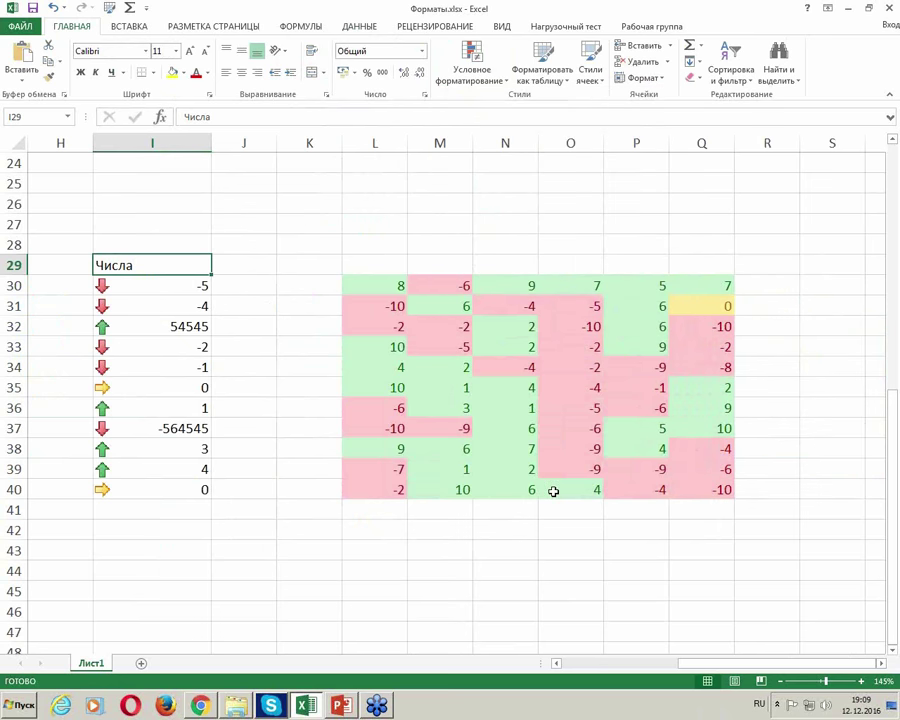
pyautogui.scroll(-4, 358, 332)
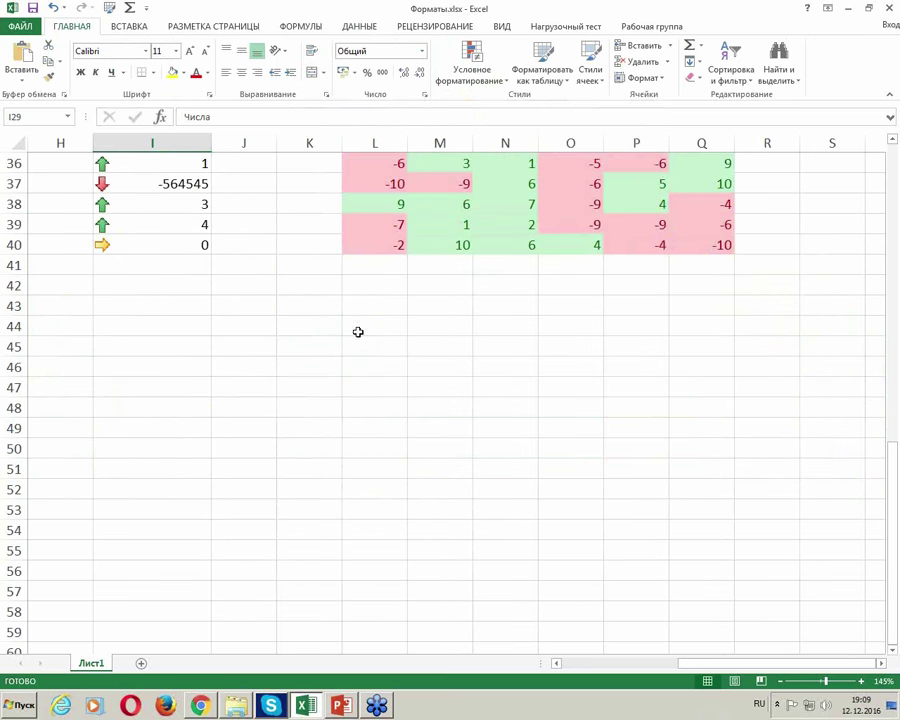
pyautogui.click(380, 344)
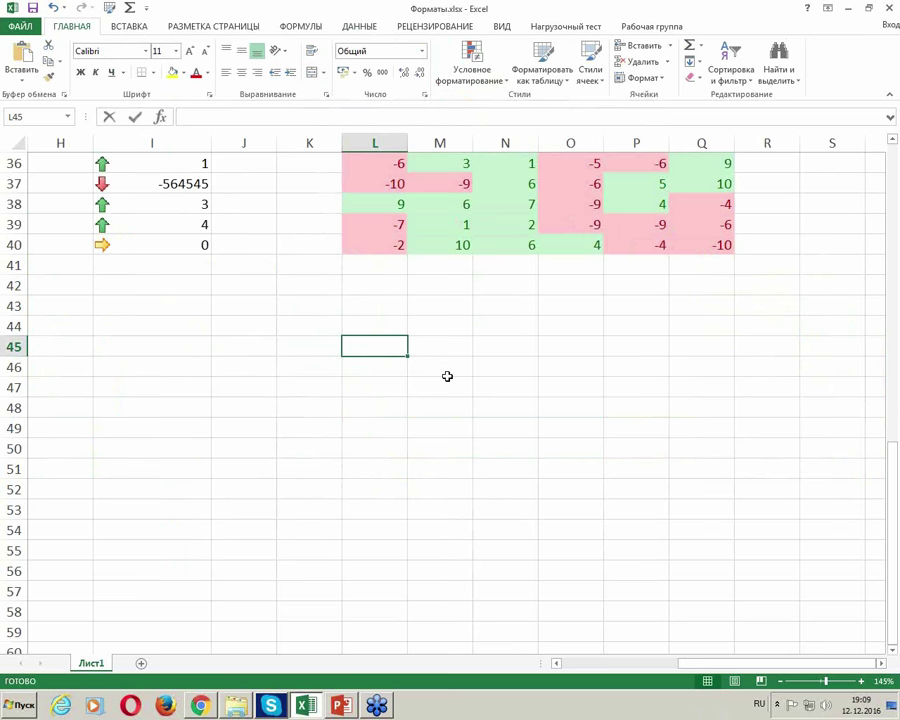
pyautogui.write('5250000')
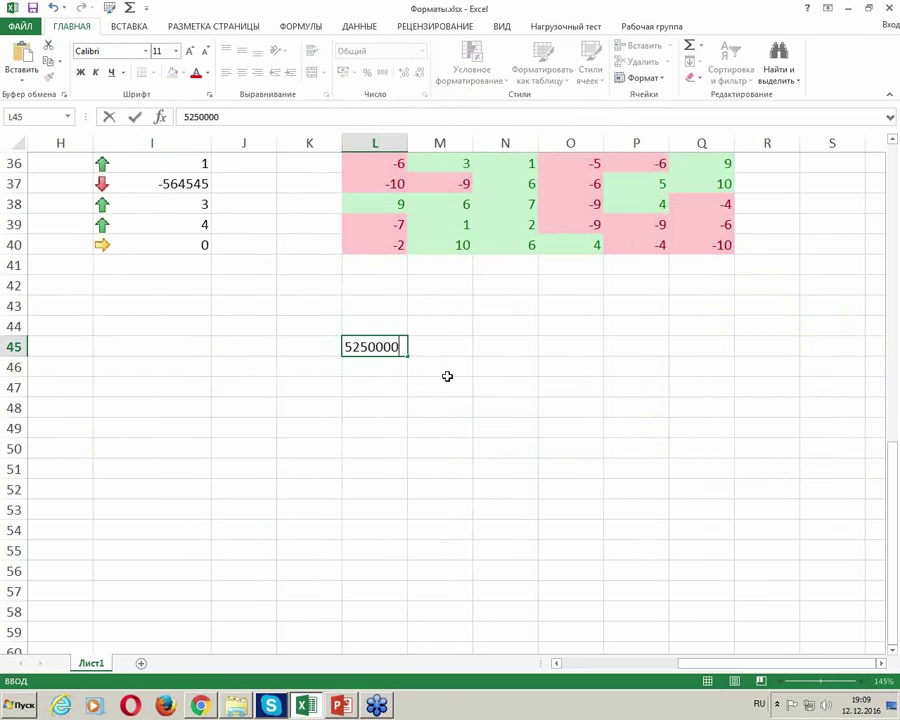
pyautogui.press('Return')
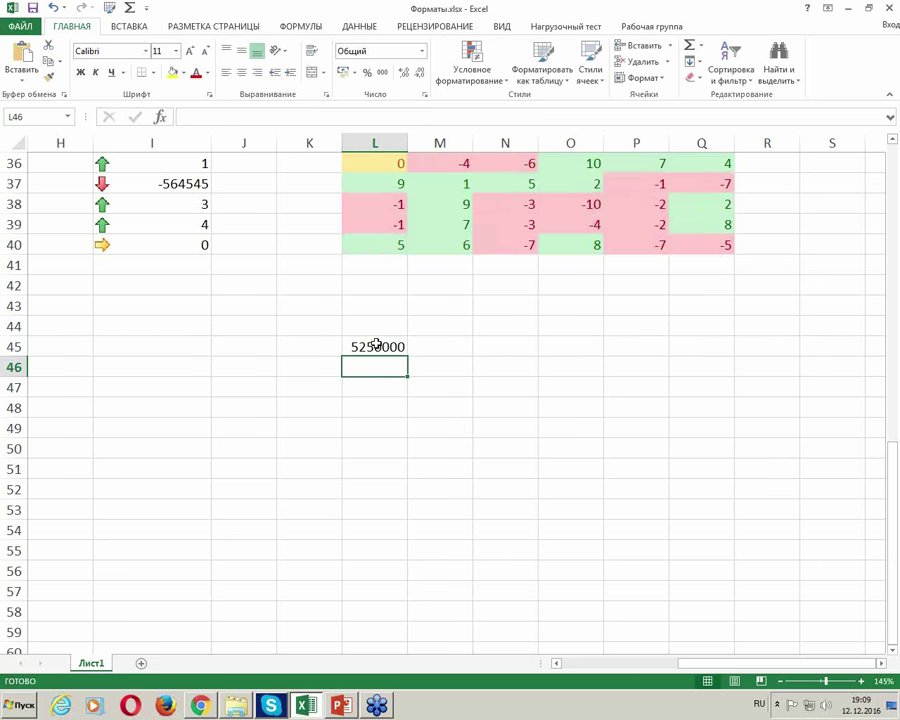
pyautogui.click(383, 345)
pyautogui.keyDown('ctrl'); pyautogui.scroll(4, 398, 404); pyautogui.keyUp('ctrl')
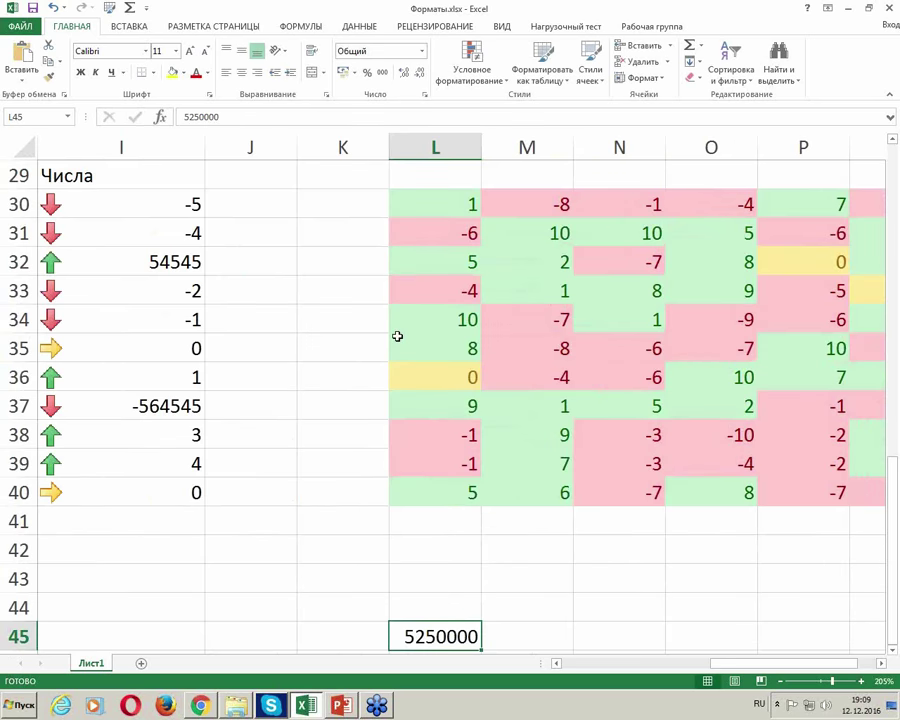
pyautogui.scroll(-4, 397, 336)
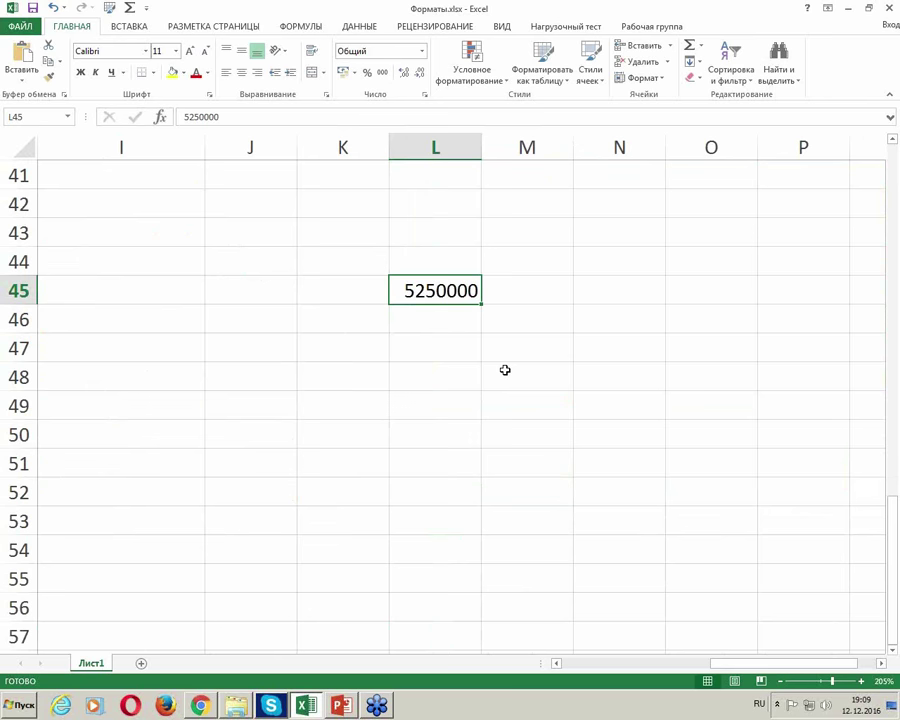
pyautogui.hotkey('ctrl', '1')
# Replace Основной with the custom format 0,0 " млн" so 5250000 shows as 5,3 млн
pyautogui.moveTo(511, 292); pyautogui.dragTo(668, 237)
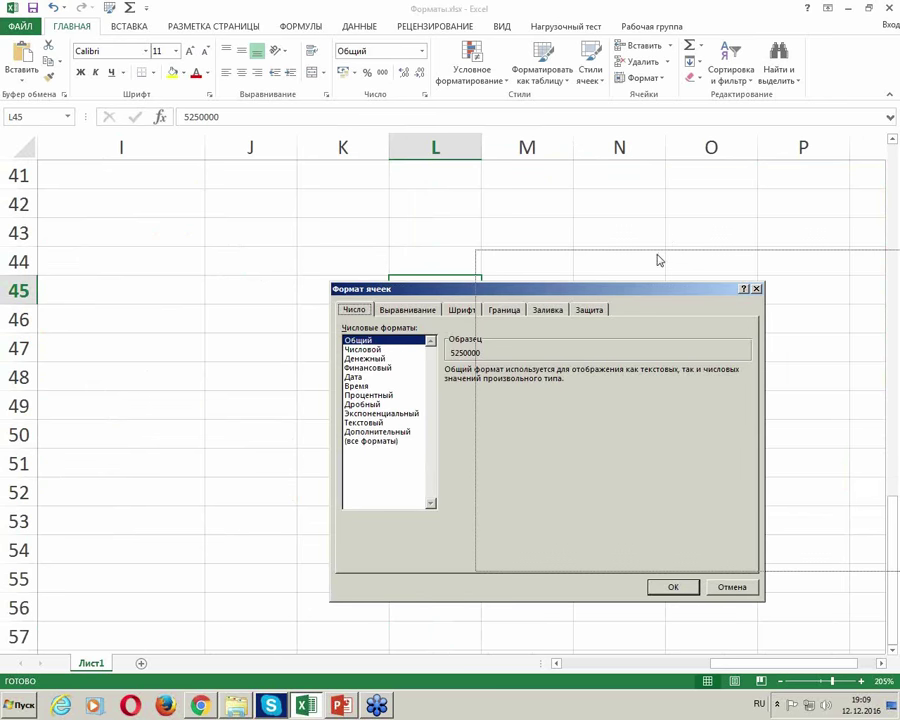
pyautogui.click(528, 384)
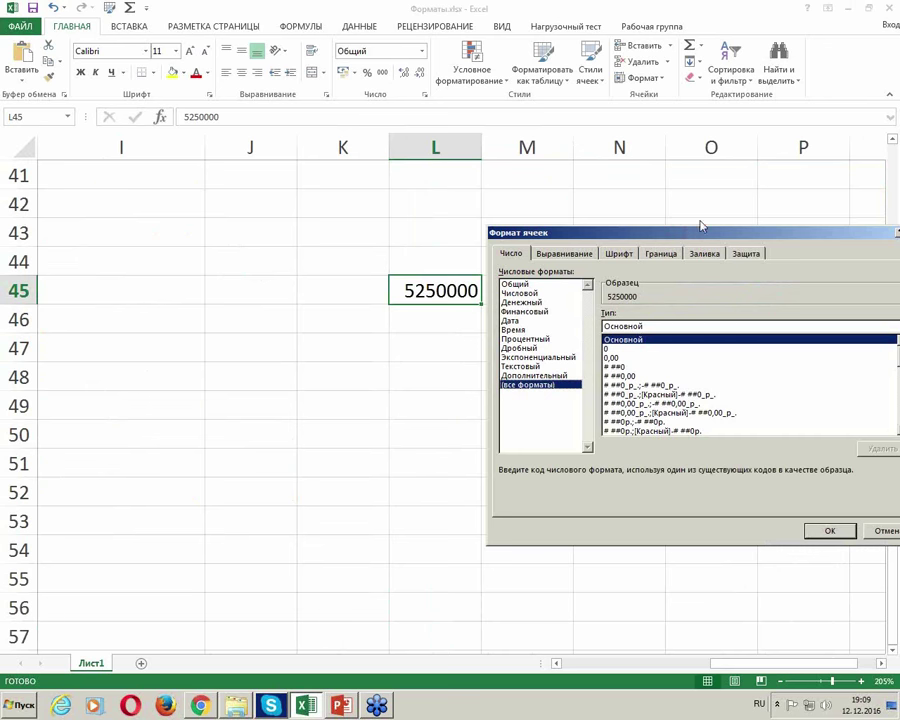
pyautogui.moveTo(699, 225); pyautogui.dragTo(724, 208)
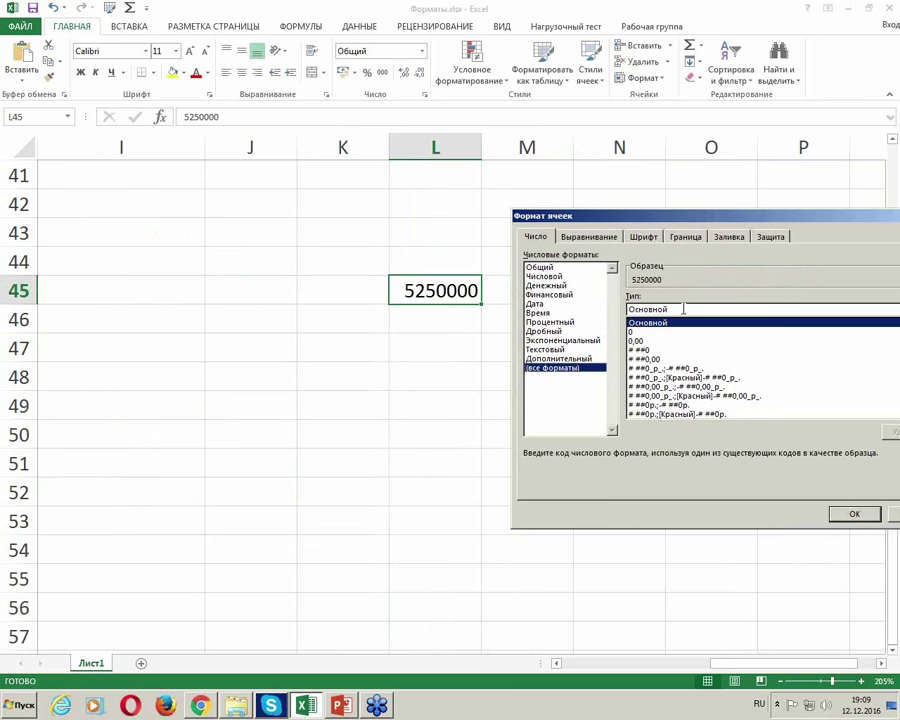
pyautogui.doubleClick(654, 309)
pyautogui.press('Delete')
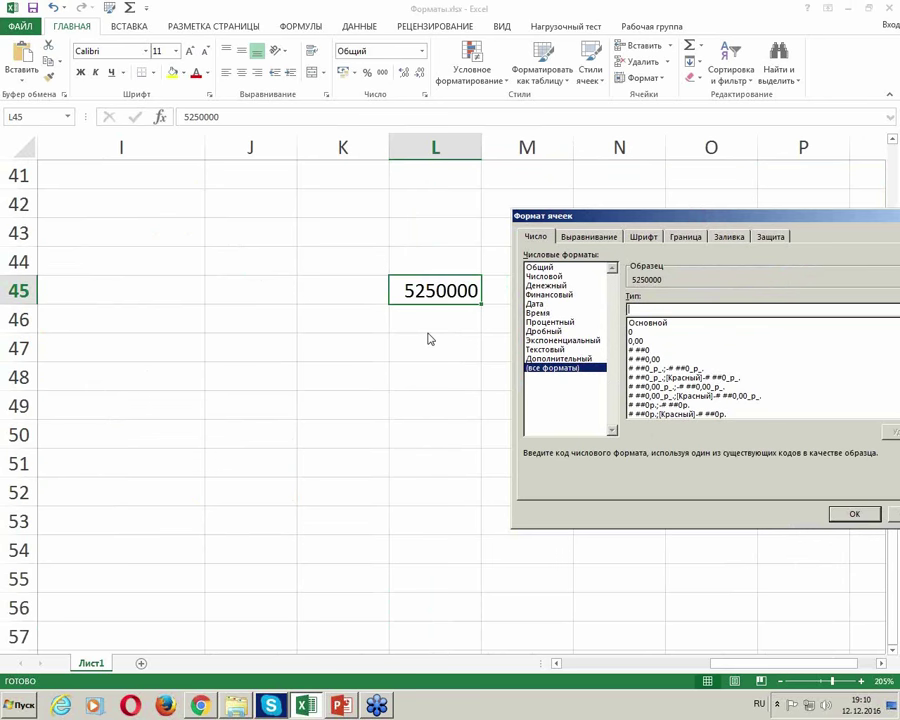
pyautogui.write('0,')
pyautogui.write('0')
pyautogui.write('"')
pyautogui.write(' млн')
pyautogui.write('"')
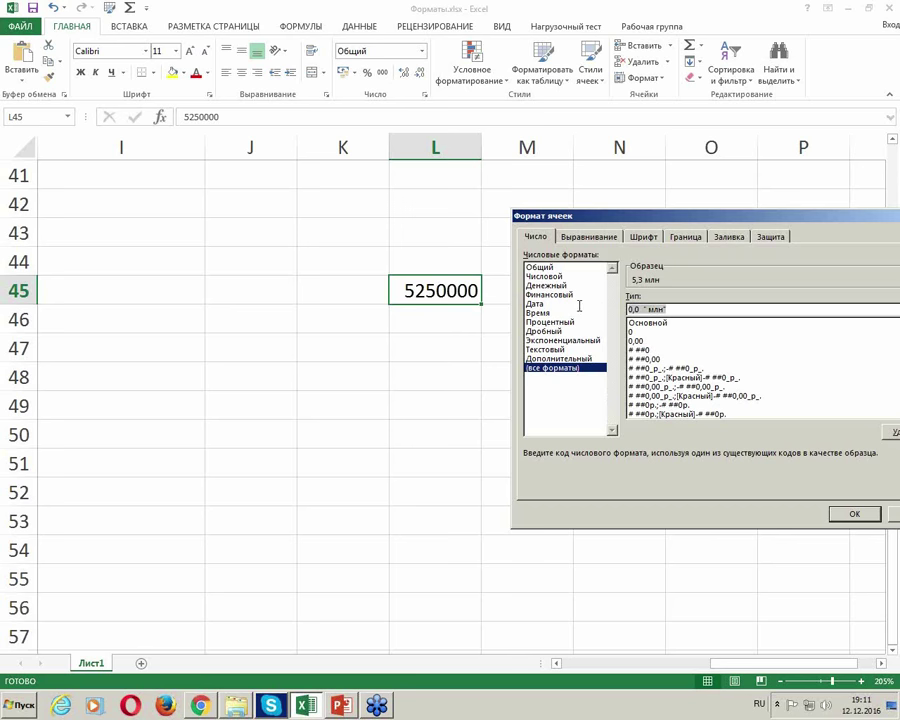
pyautogui.click(852, 514)
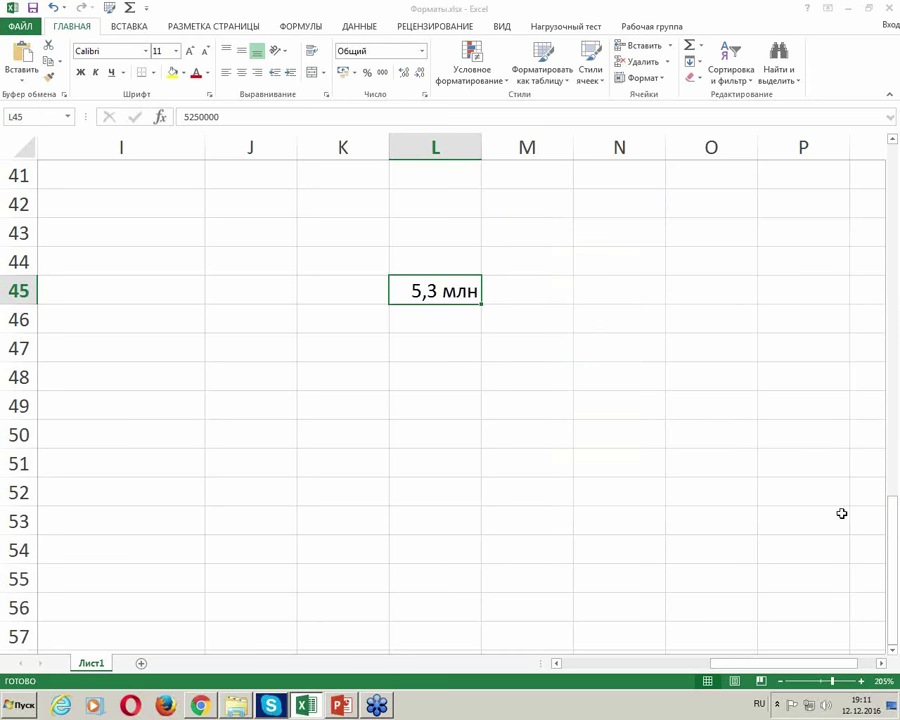
# Paste the code 0,0 " млн" into L47 as a note and widen column L
pyautogui.click(435, 344)
pyautogui.write('0,0  " млн"')
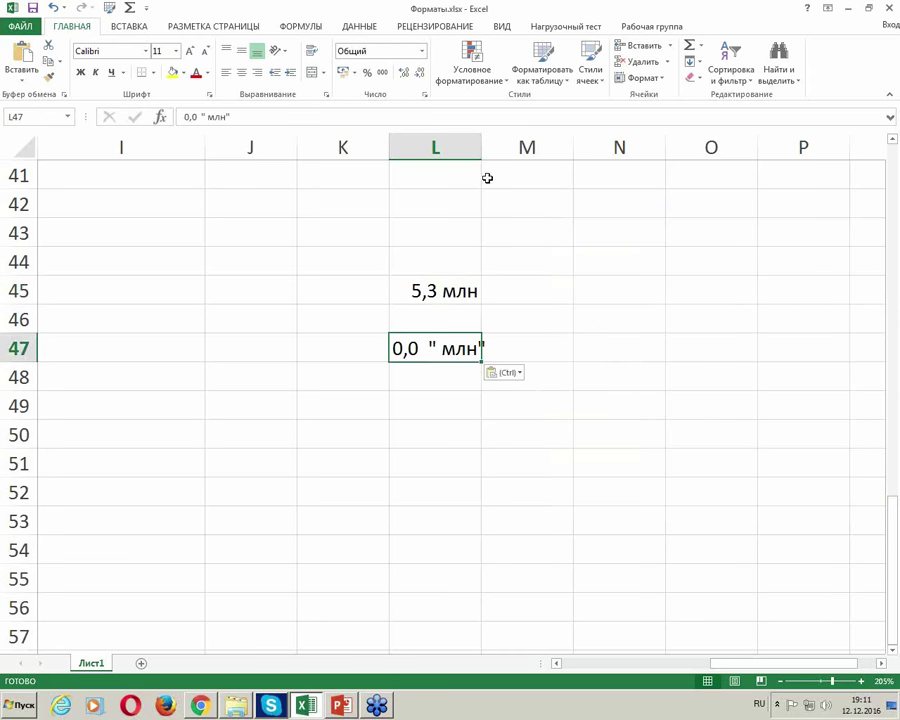
pyautogui.moveTo(481, 147); pyautogui.dragTo(509, 148)
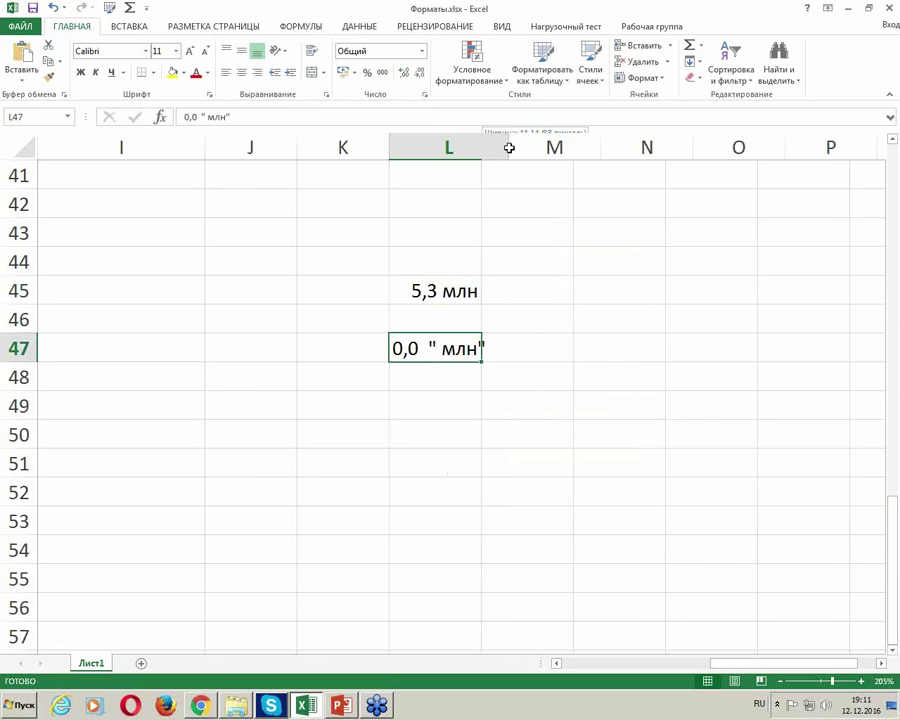
pyautogui.click(474, 290)
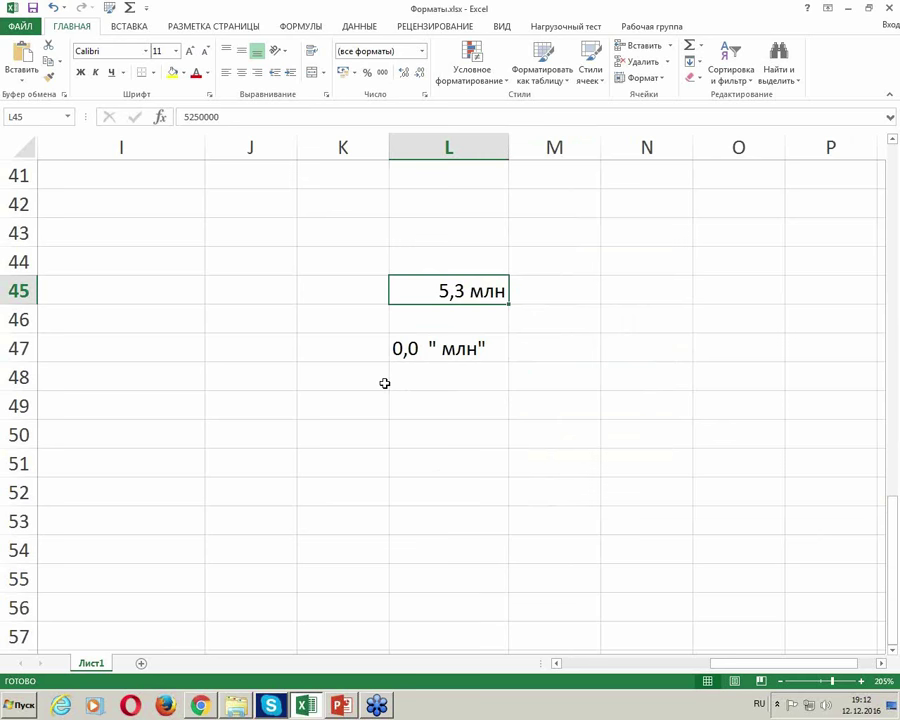
pyautogui.click(432, 345)
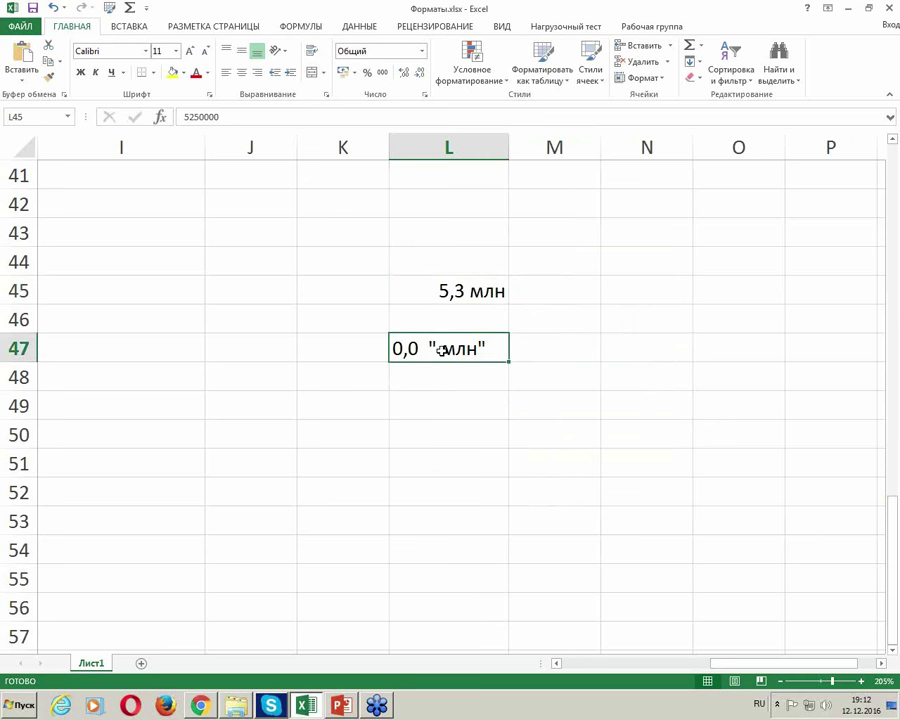
# Change L45's custom format to 0,0# " млн" to show 5,25 млн, copying the code
pyautogui.click(447, 297)
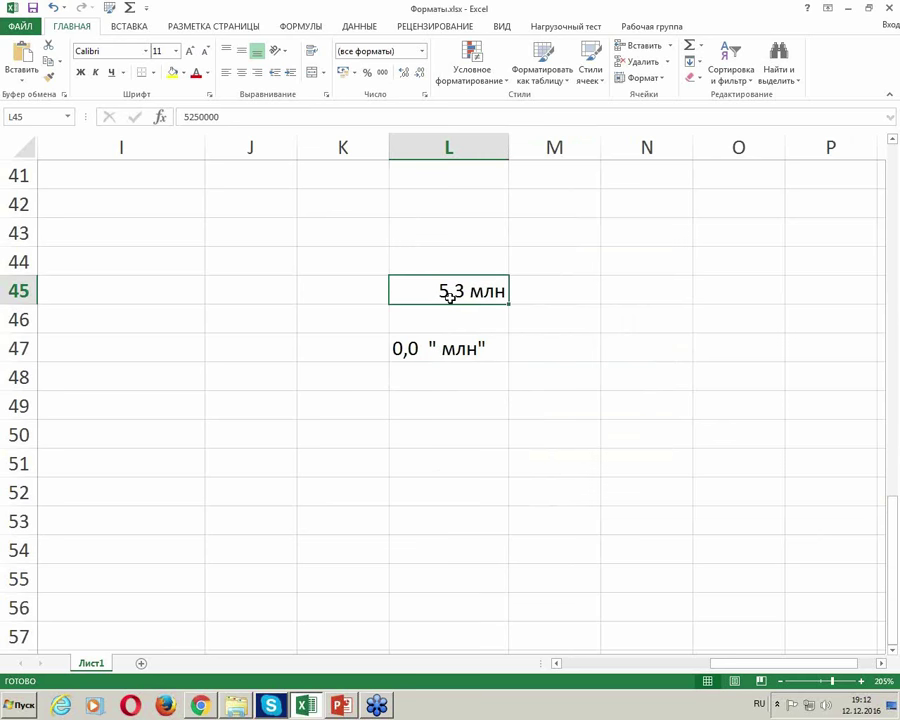
pyautogui.hotkey('ctrl', '1')
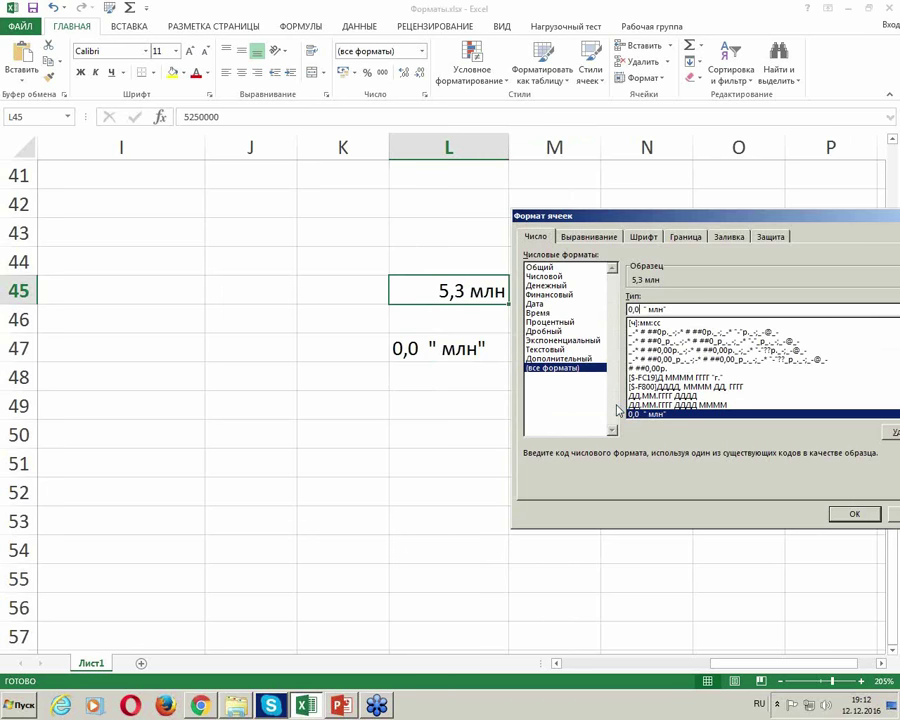
pyautogui.hotkey('alt', 'shift')
pyautogui.write('#')
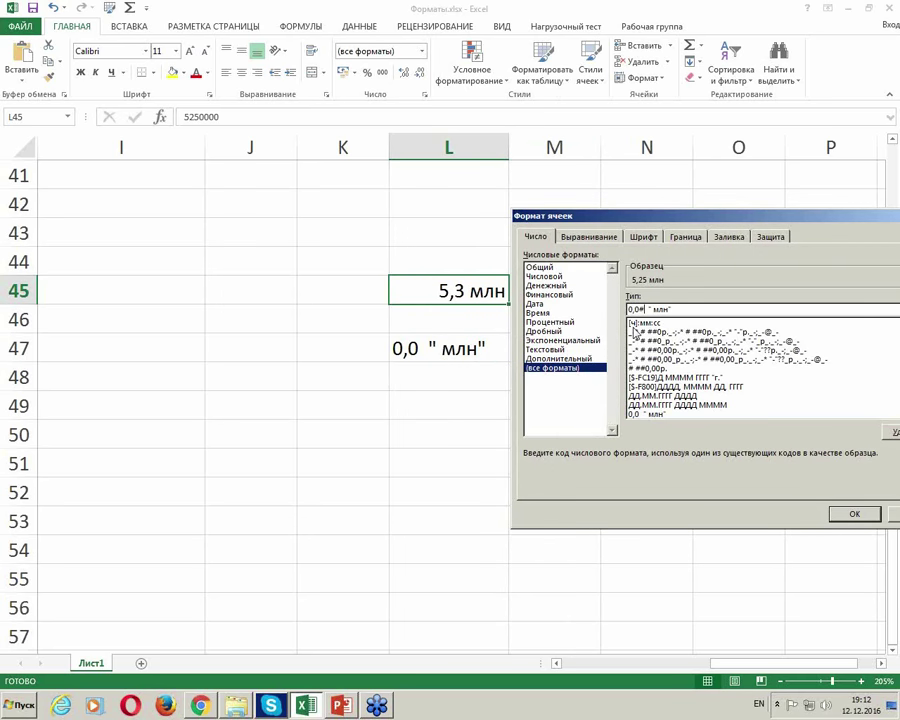
pyautogui.hotkey('ctrl', 'a')
pyautogui.hotkey('ctrl', 'c')
pyautogui.click(850, 512)
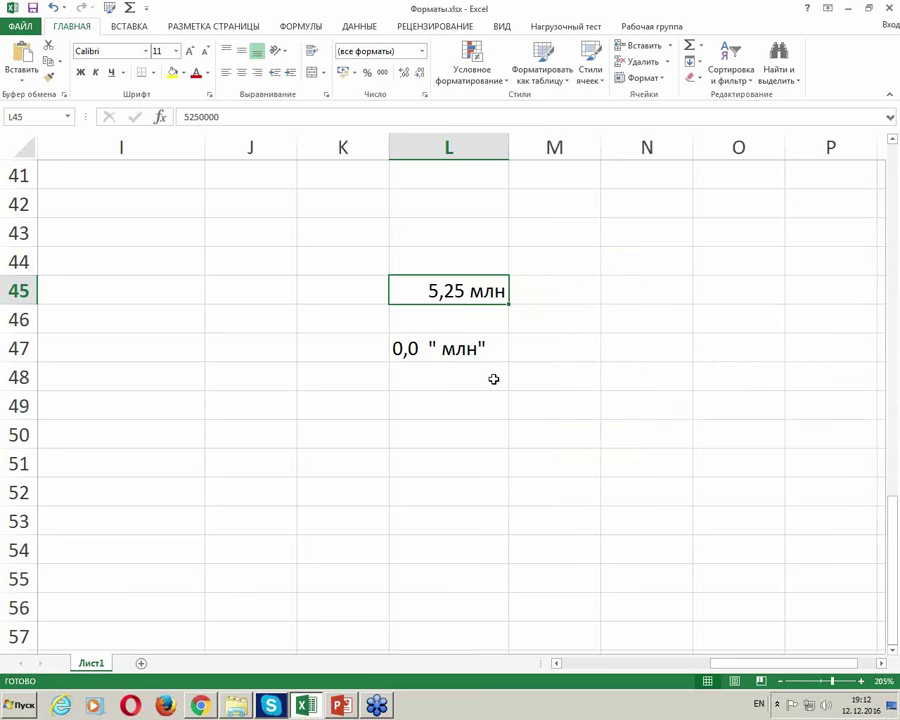
# Paste the revised code 0,0# " млн" into L47 and start entering 5600000 in L45
pyautogui.click(458, 348)
pyautogui.hotkey('ctrl', 'v')
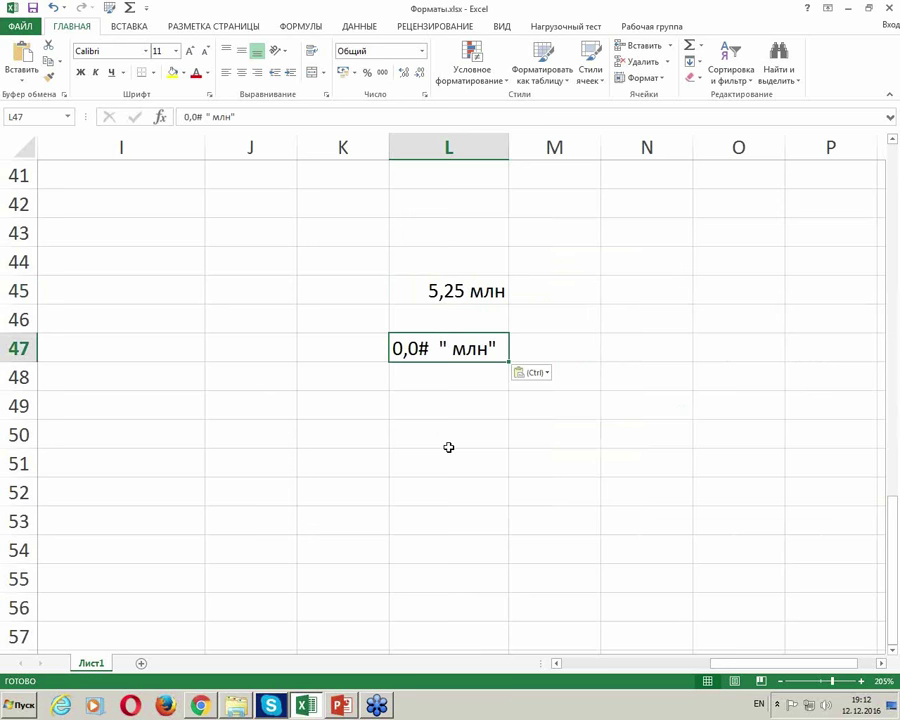
pyautogui.click(464, 291)
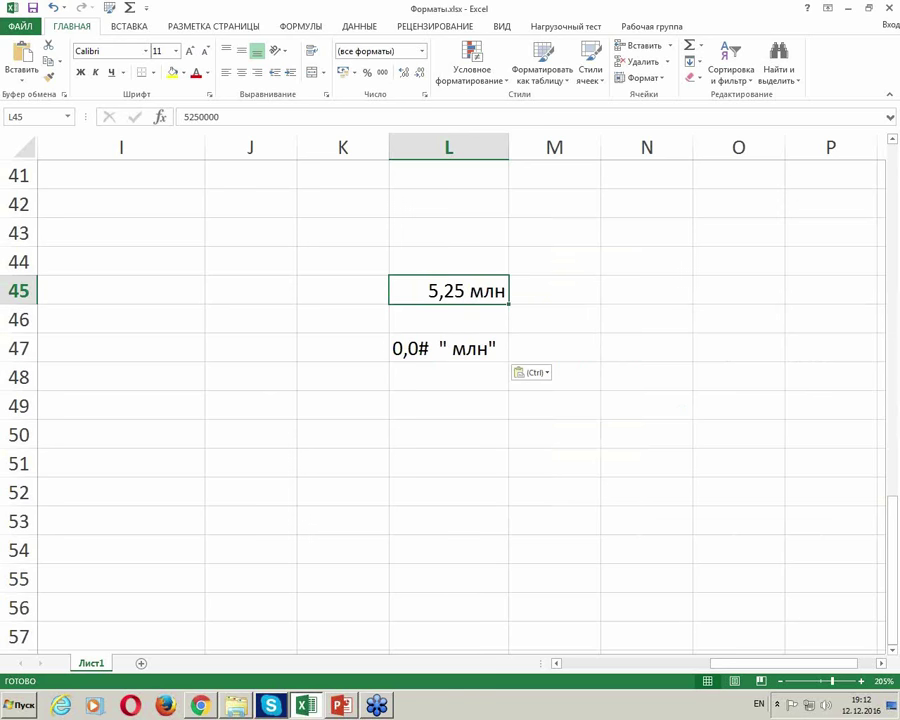
pyautogui.write('5600000')
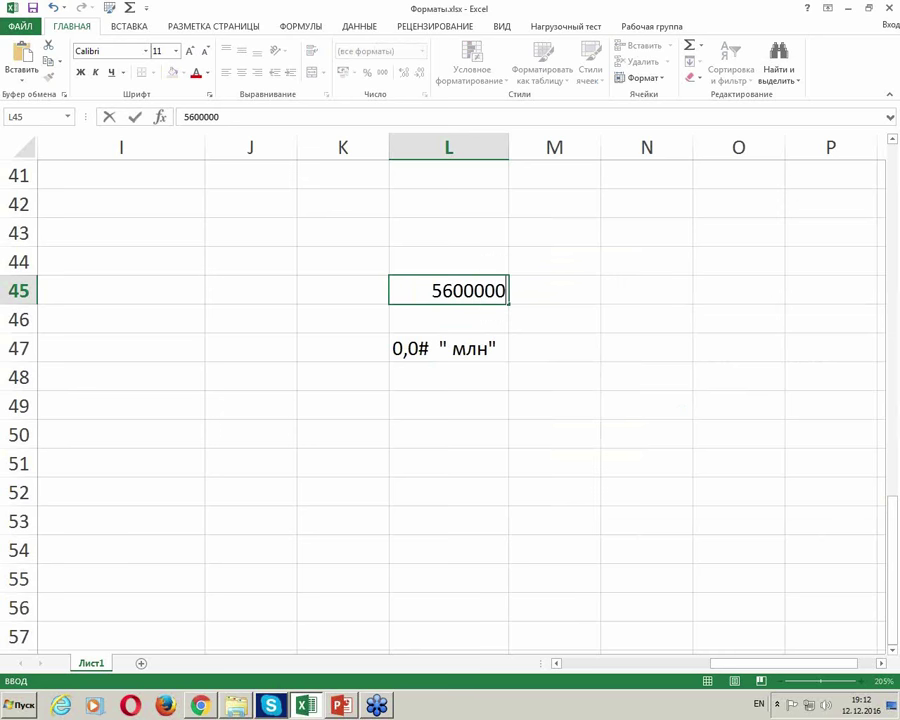
# Commit 5600000 in L45 and confirm it displays as 5,6 млн
pyautogui.press('Return')
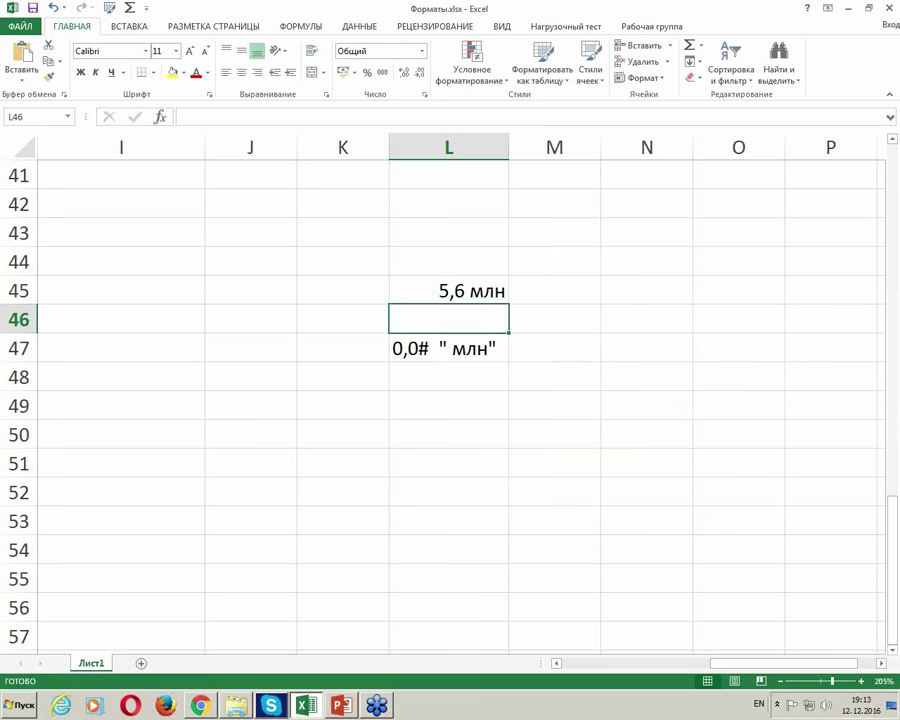
pyautogui.click(448, 290)
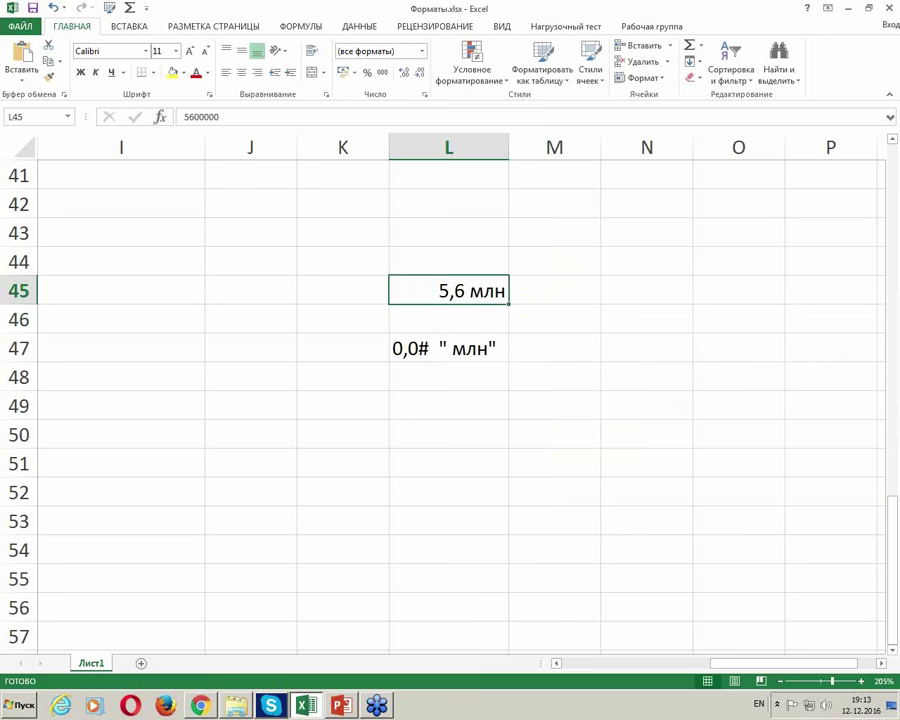